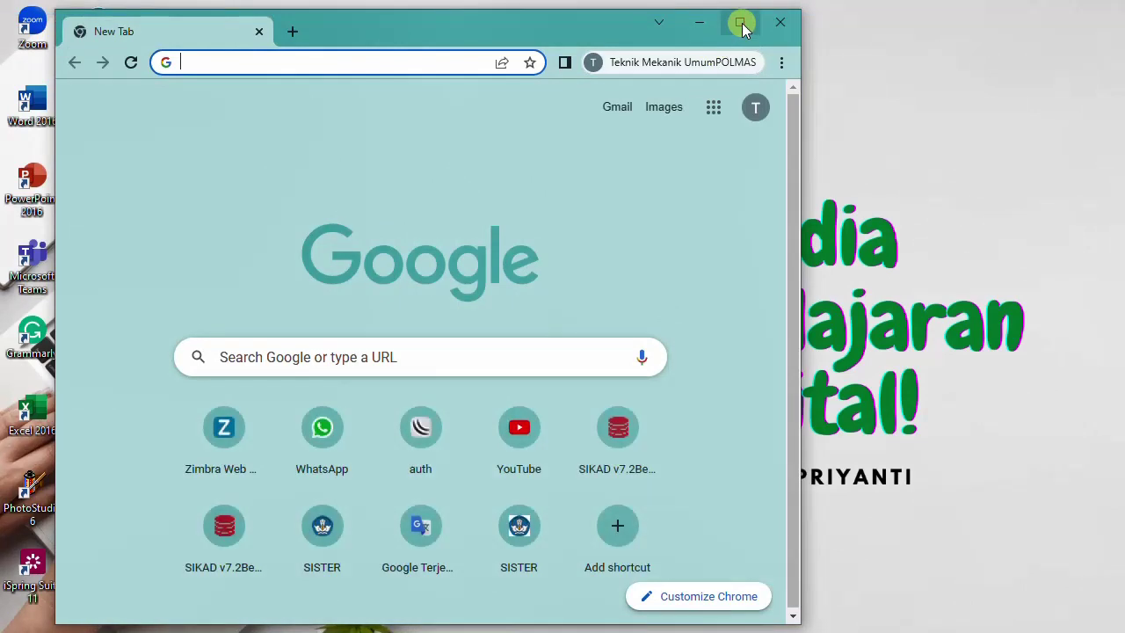
- Maximize the browser window and open Classroom from the Google apps list
click(739, 22)
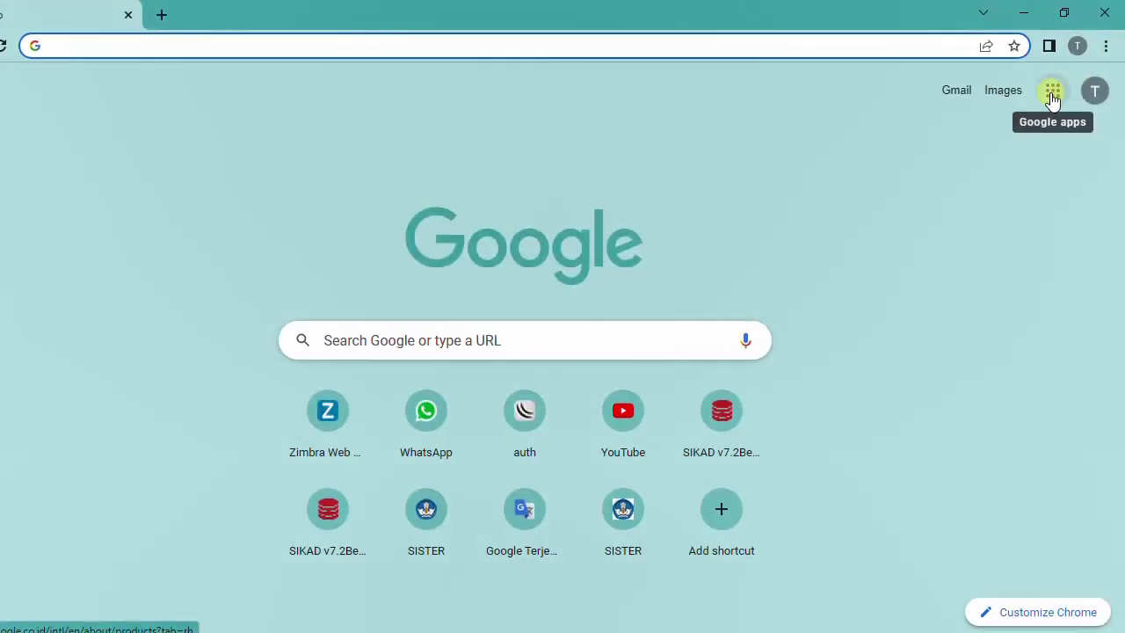
click(1053, 92)
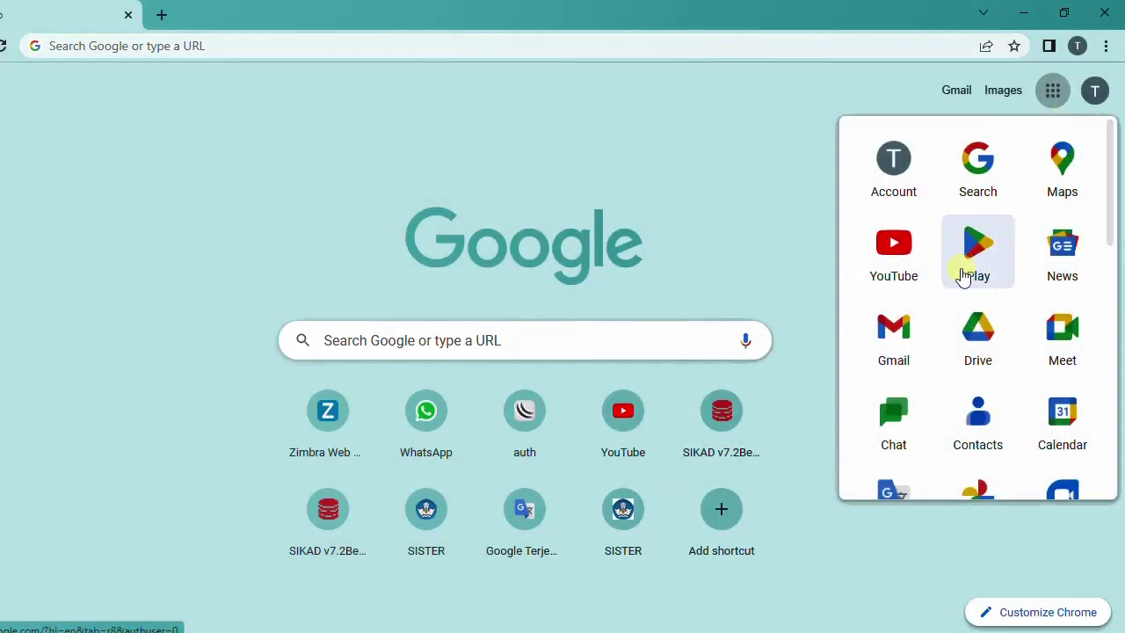
scroll(961, 277, down, 3)
scroll(962, 278, down, 3)
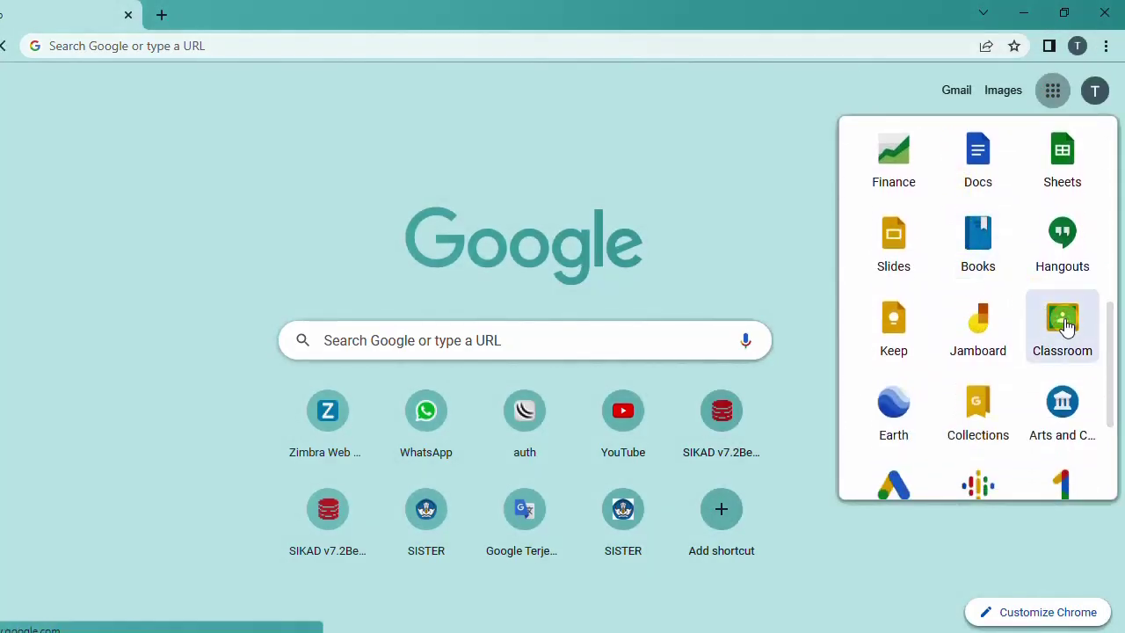
click(1063, 323)
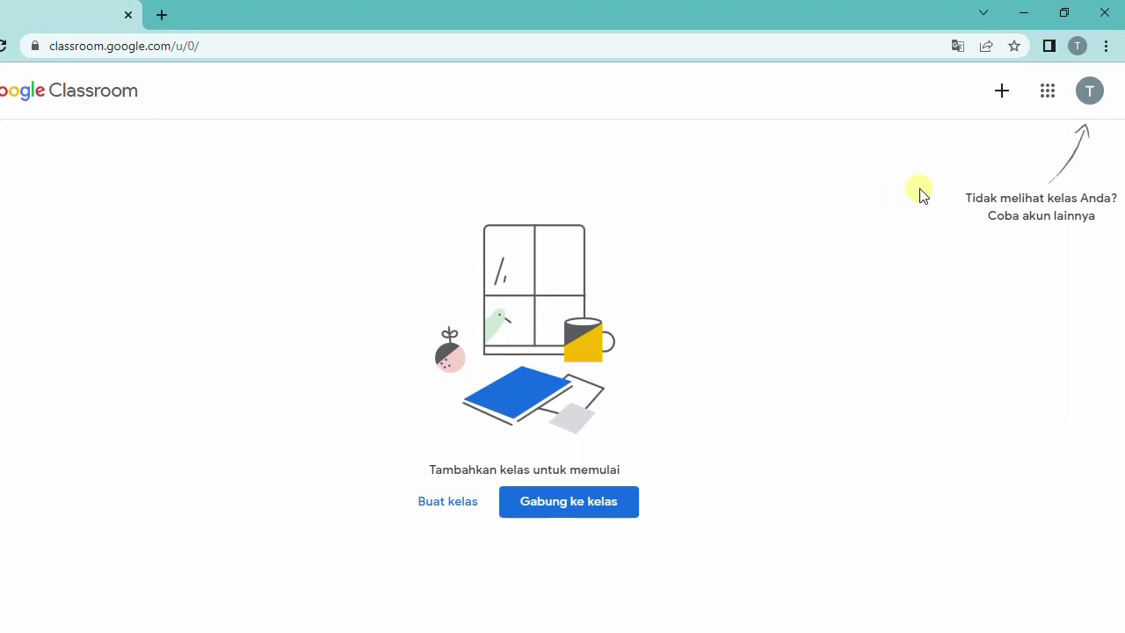
- Start creating a new class (Buat kelas), accept the notice about using Classroom at school, and continue to the class details
click(1002, 93)
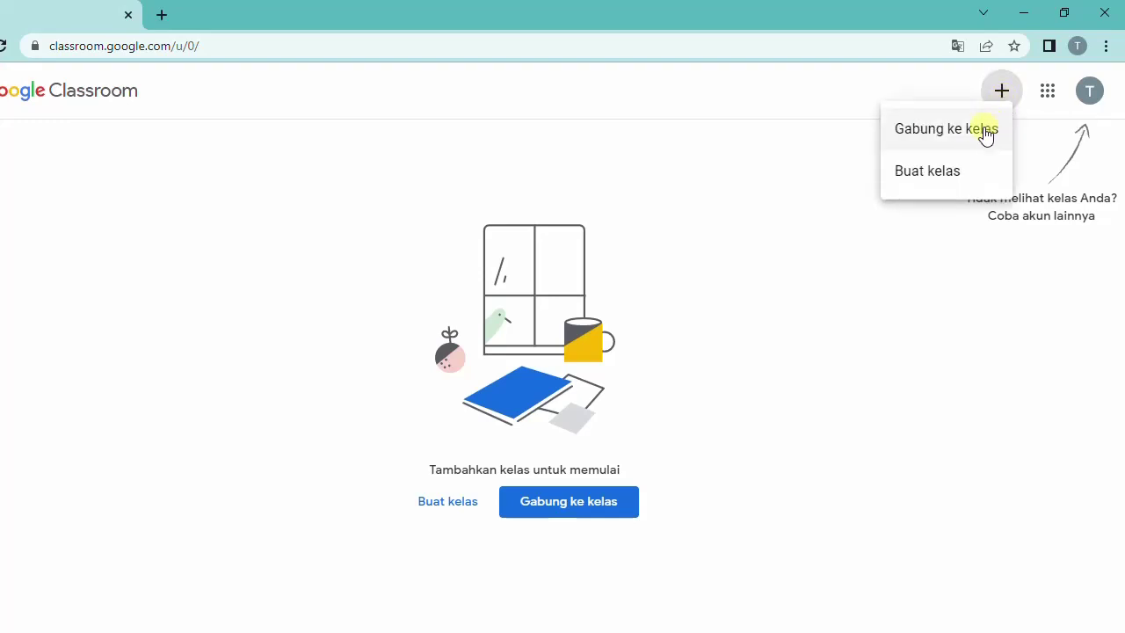
click(961, 184)
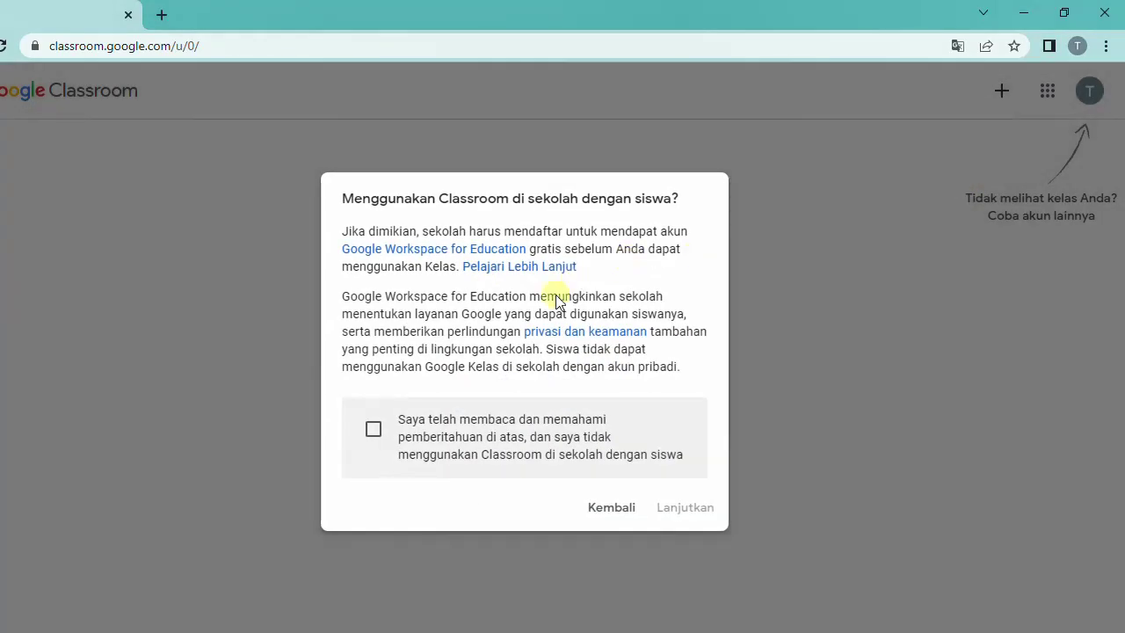
click(372, 430)
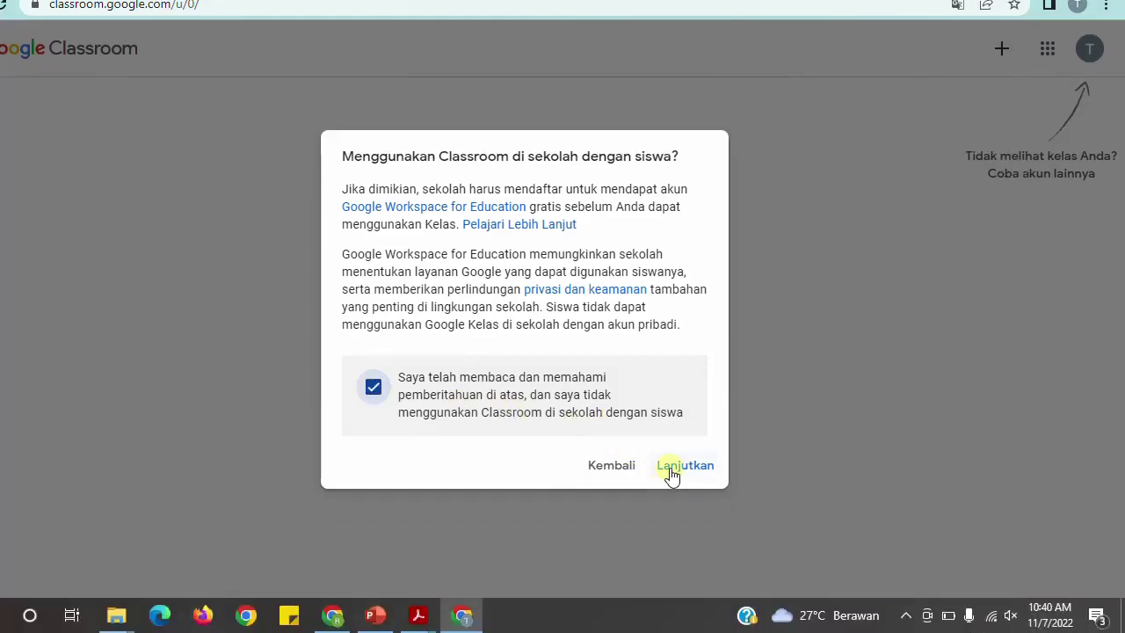
click(674, 515)
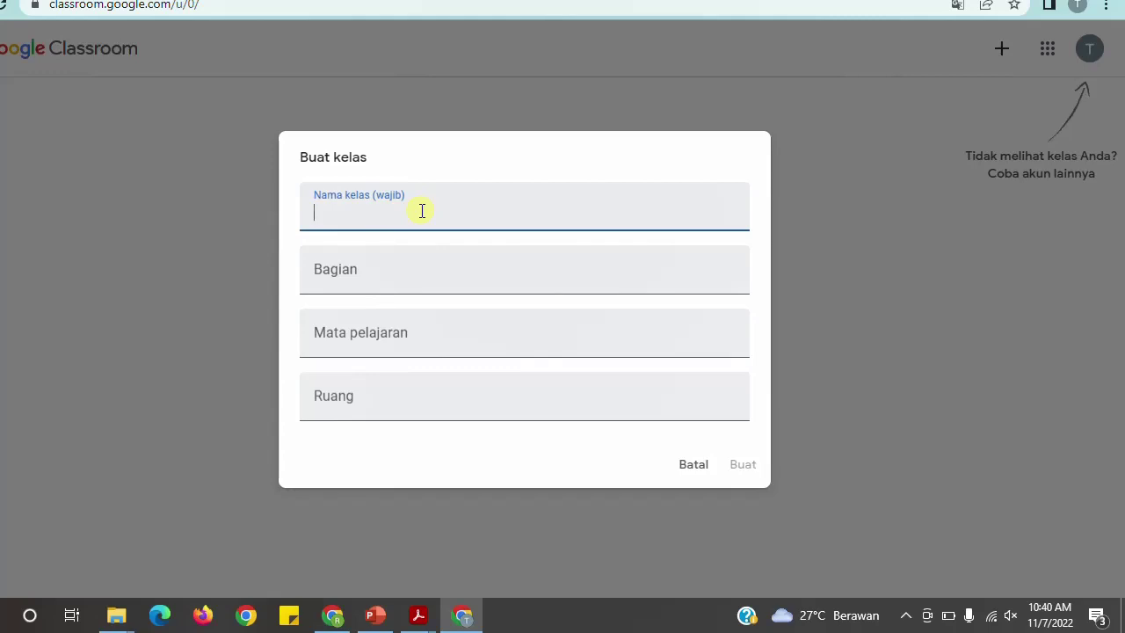
- Create the class with the name "Fisika (1MED)", subject "Fisika 1 (SM201)" and room "208", leaving Bagian blank
text(Fisika ()
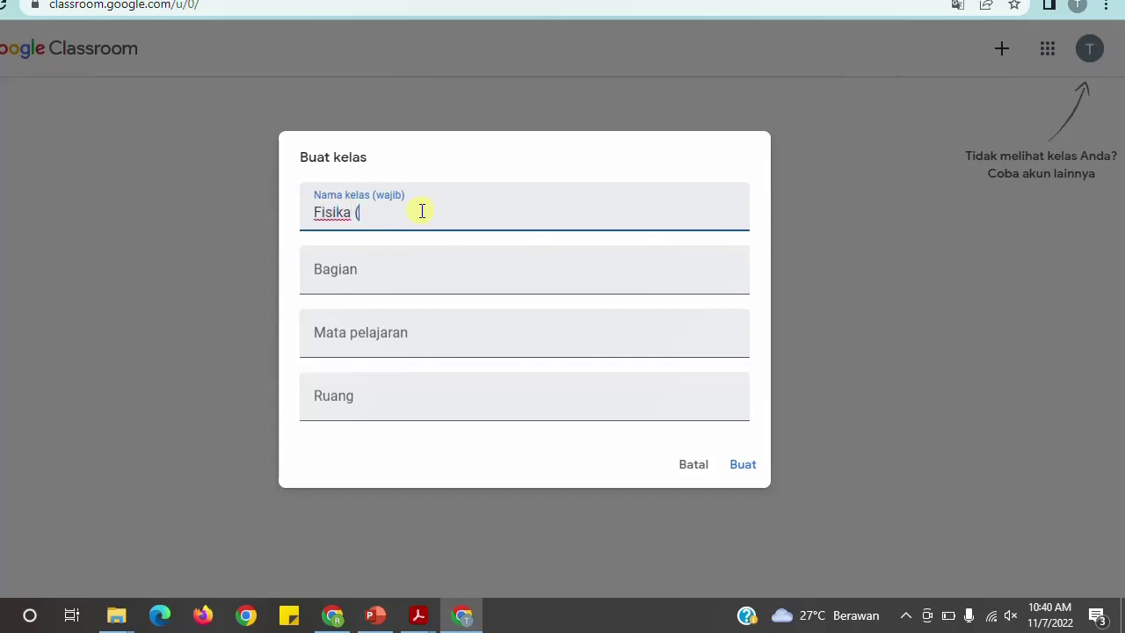
text(1MED))
click(422, 332)
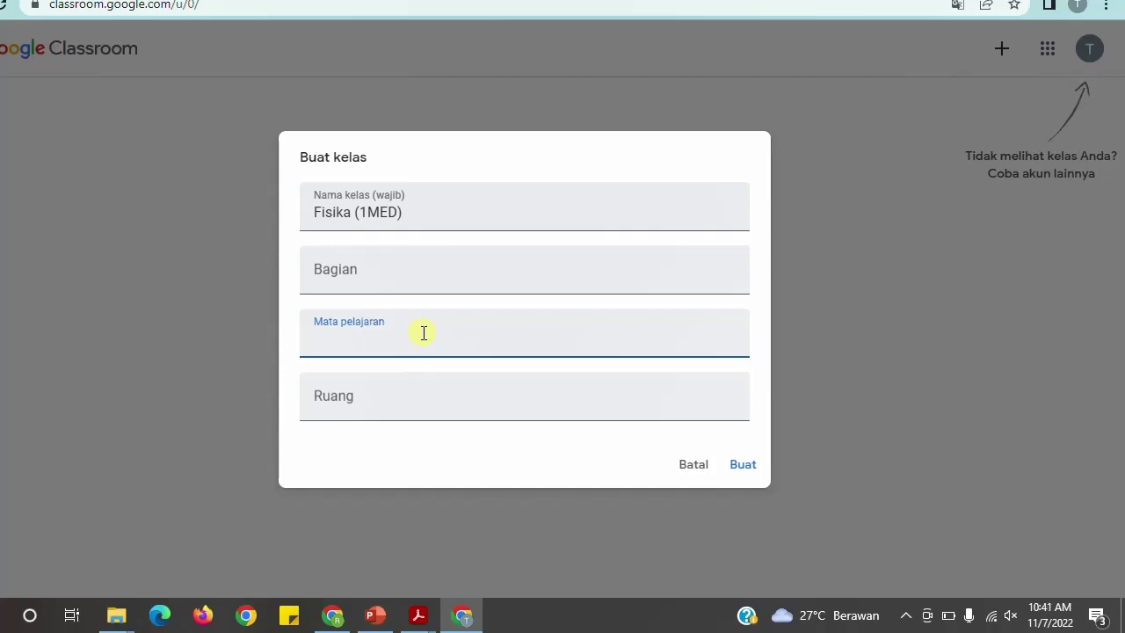
text(Fisika 1)
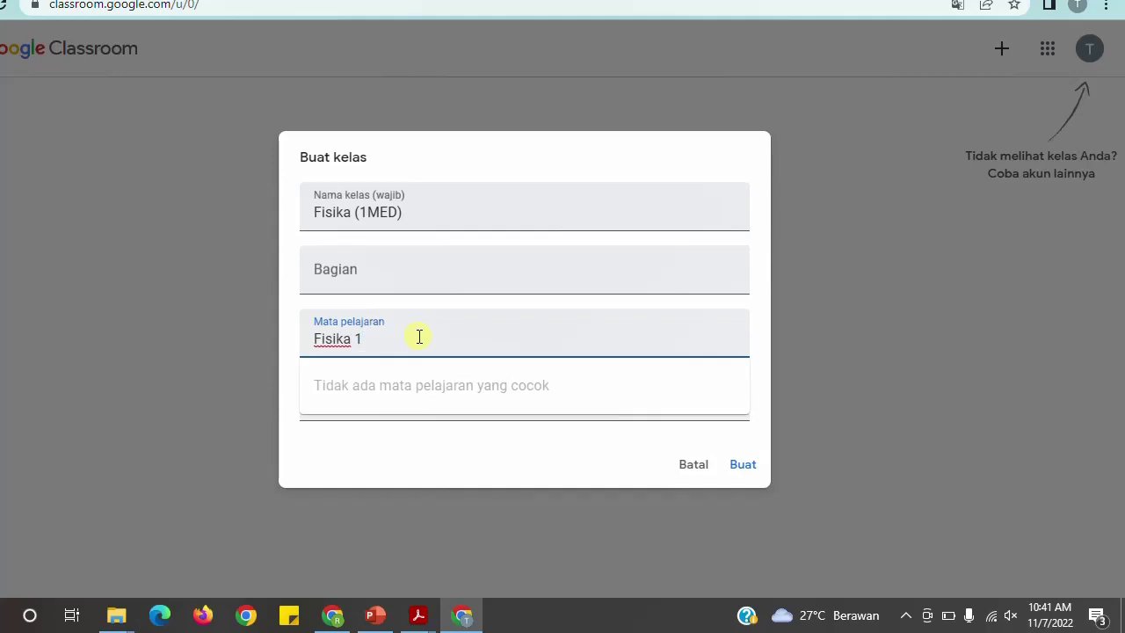
text( (Sm)
key(BackSpace)
text(M201))
click(488, 437)
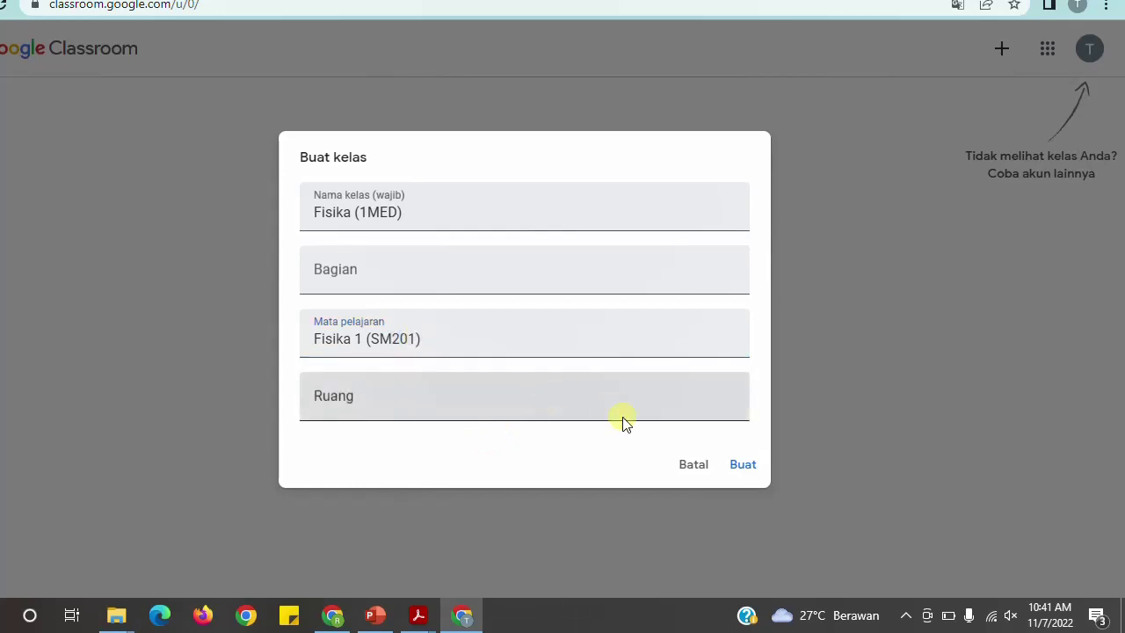
click(587, 402)
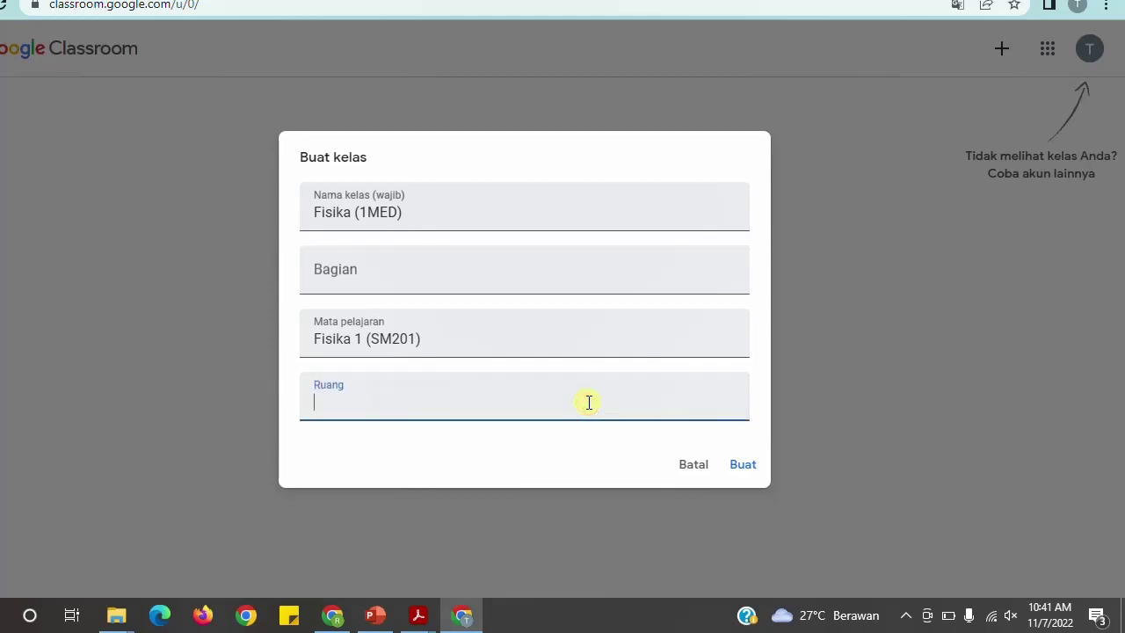
text(208)
click(736, 470)
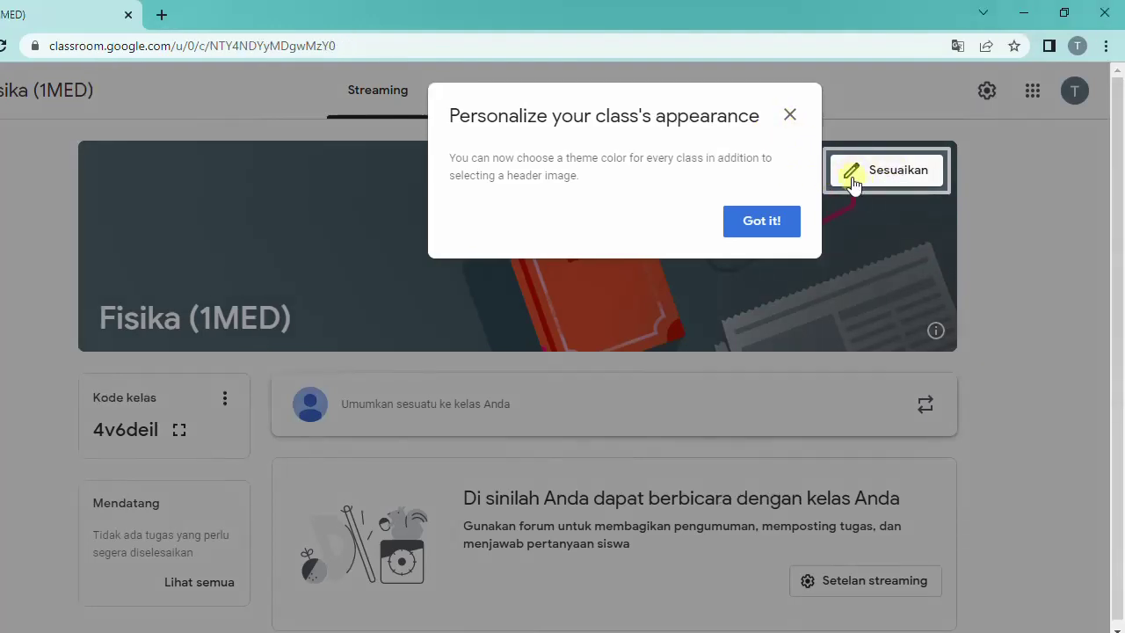
- Dismiss the appearance tip, display the class code enlarged, copy the invitation link, and close the code display
click(798, 221)
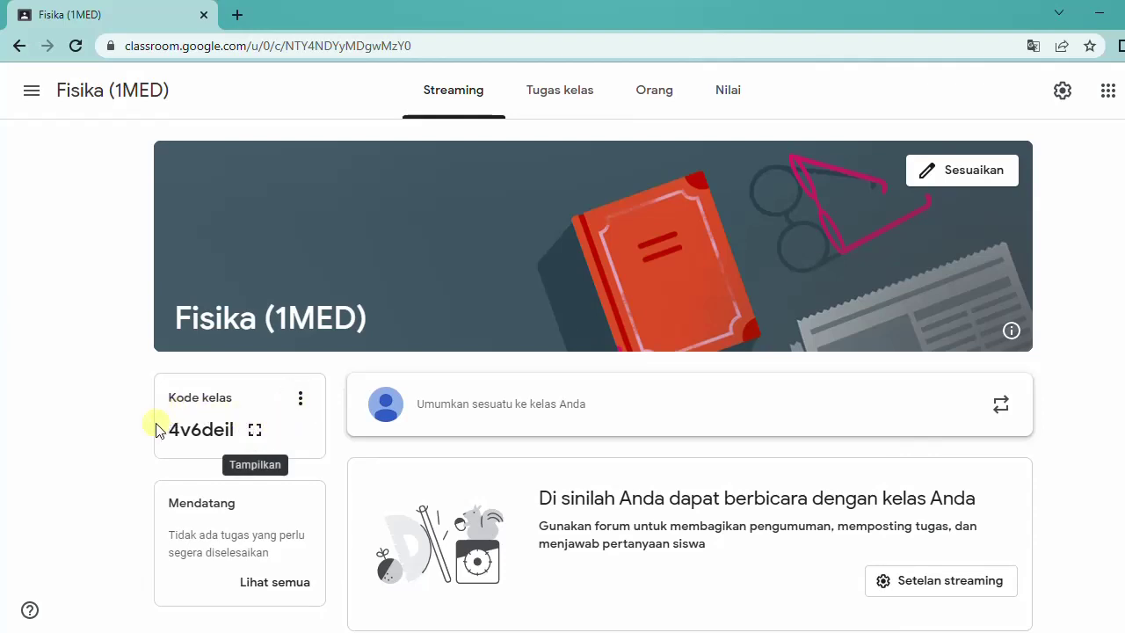
click(256, 430)
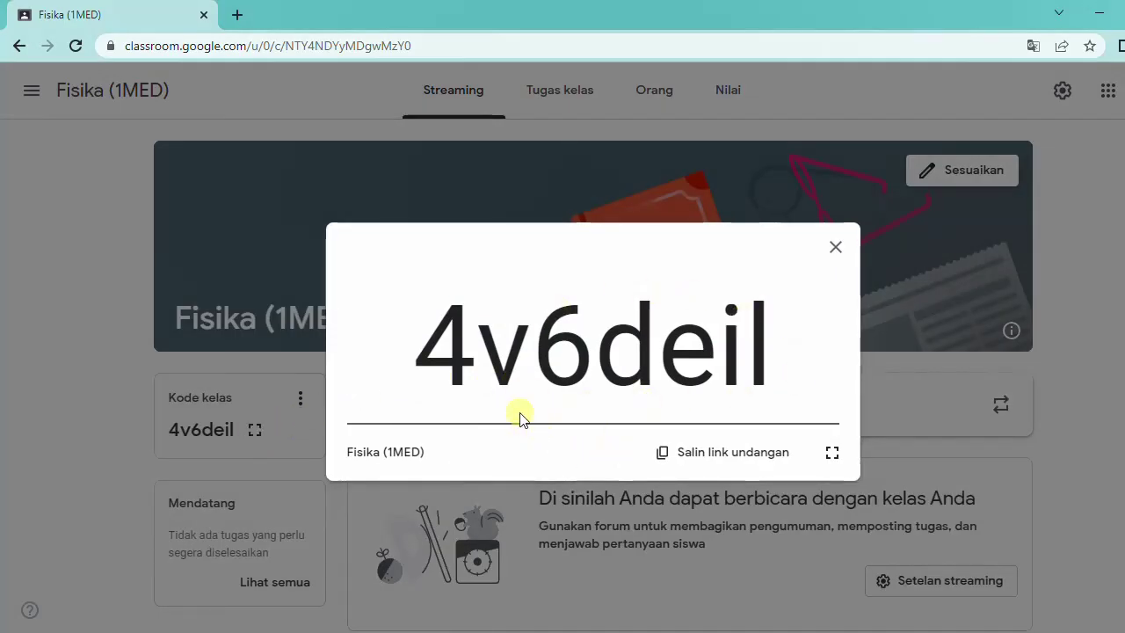
click(691, 460)
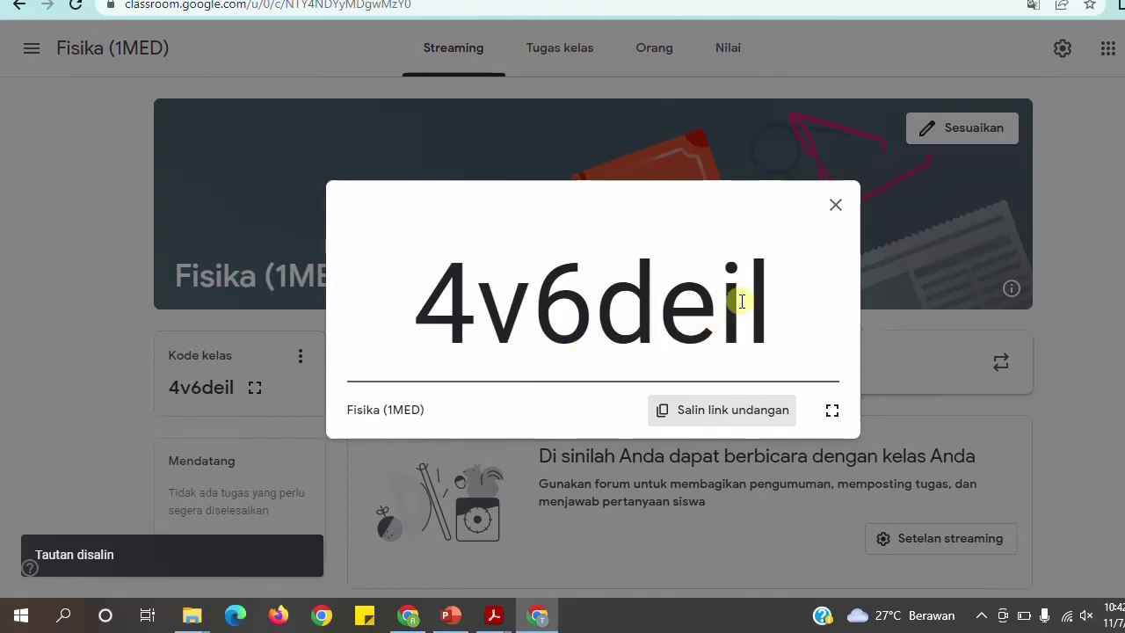
click(837, 207)
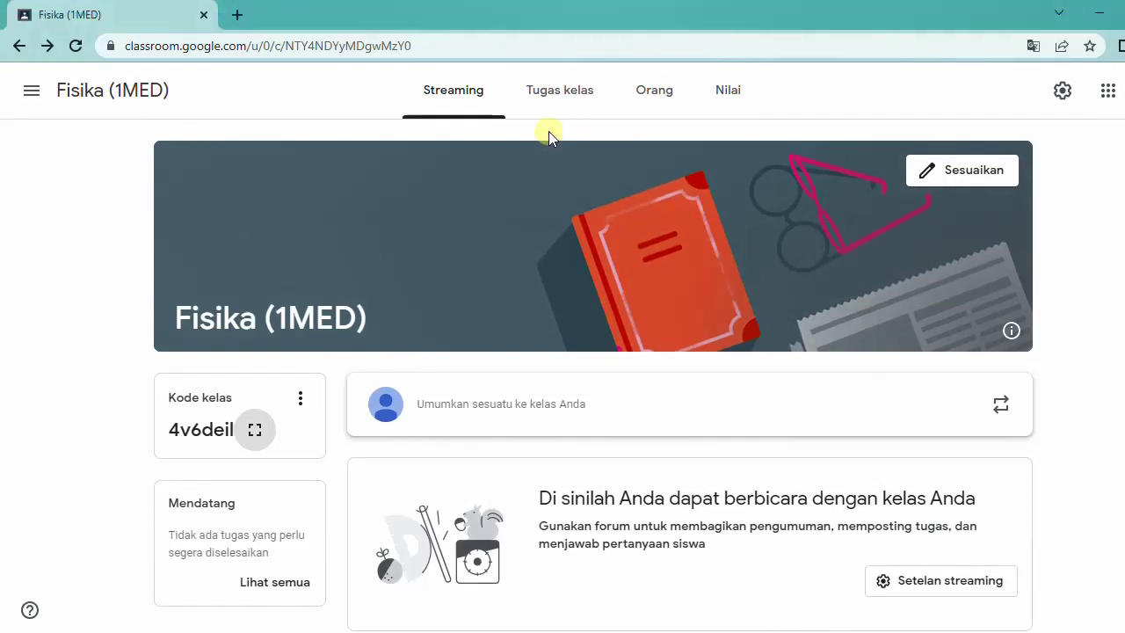
- Invite the suggested contact with the pink "n" avatar to the class as a student
click(647, 104)
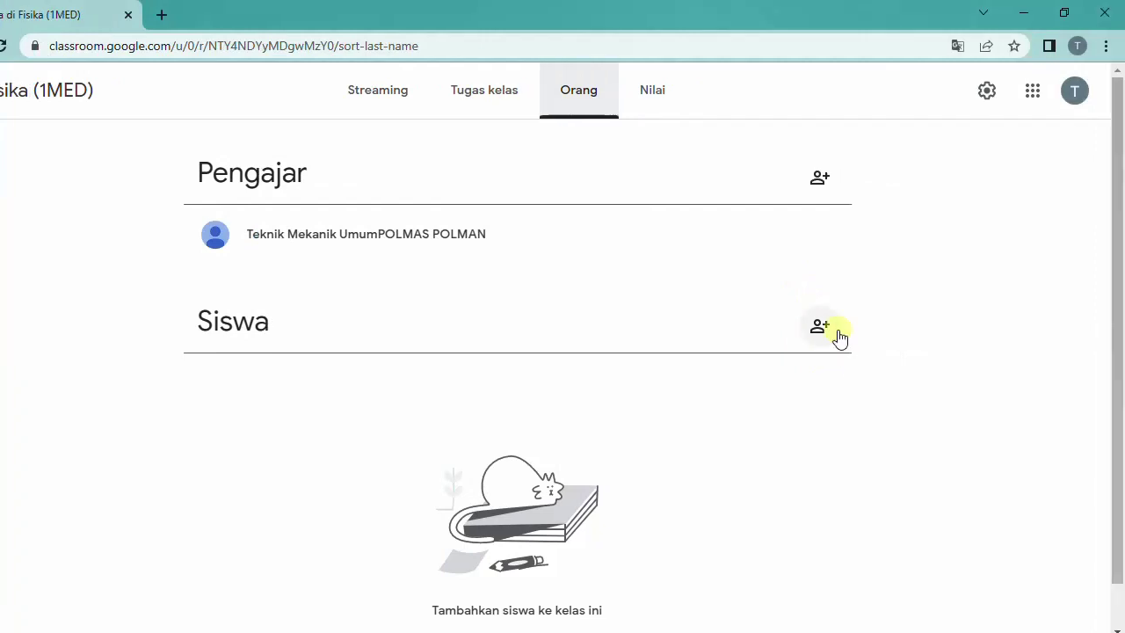
click(821, 327)
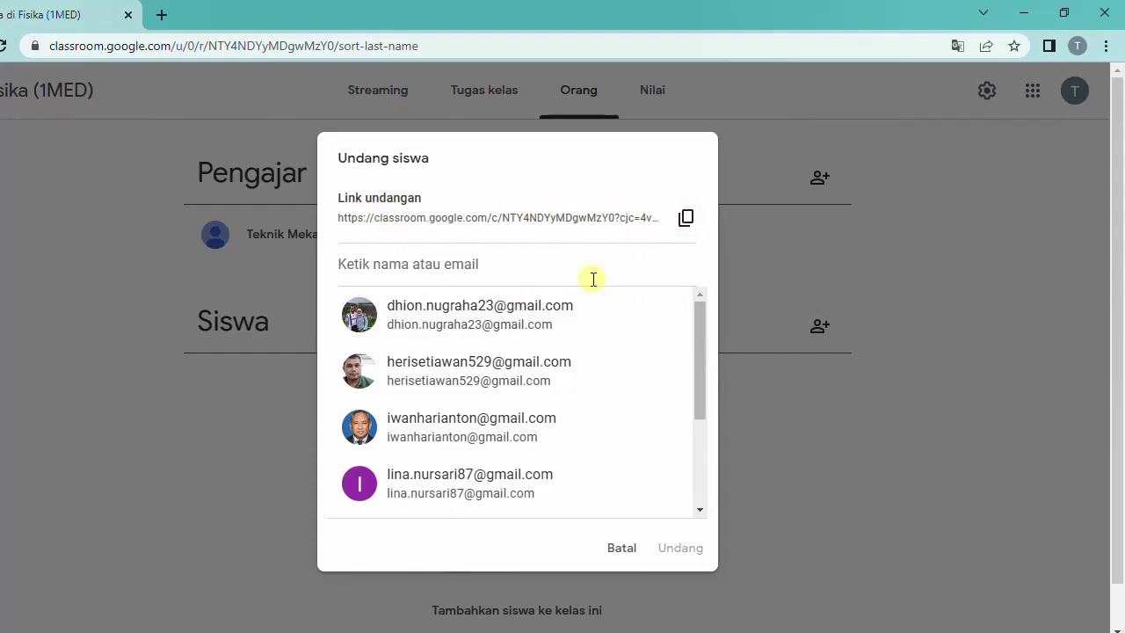
scroll(598, 304, down, 3)
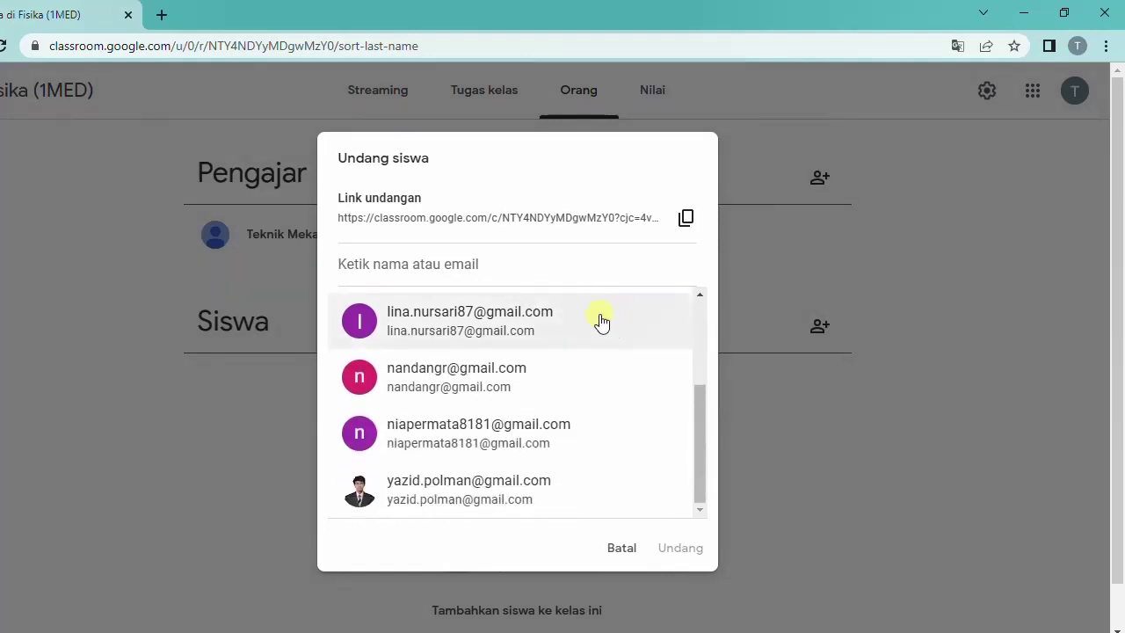
scroll(567, 407, up, 2)
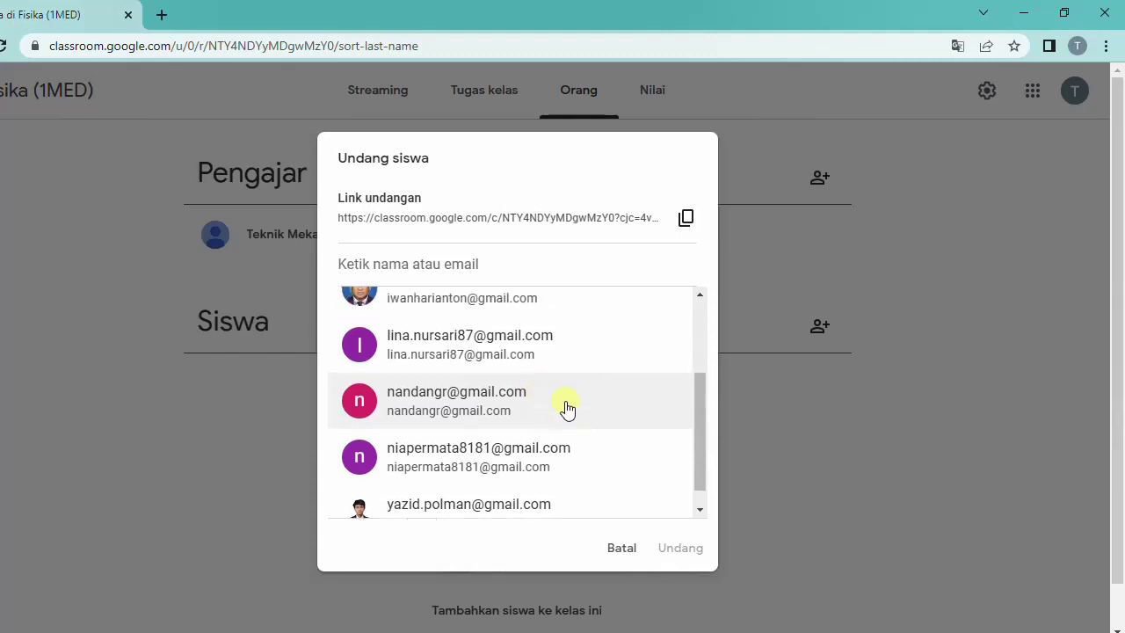
scroll(566, 408, down, 1)
scroll(567, 407, down, 1)
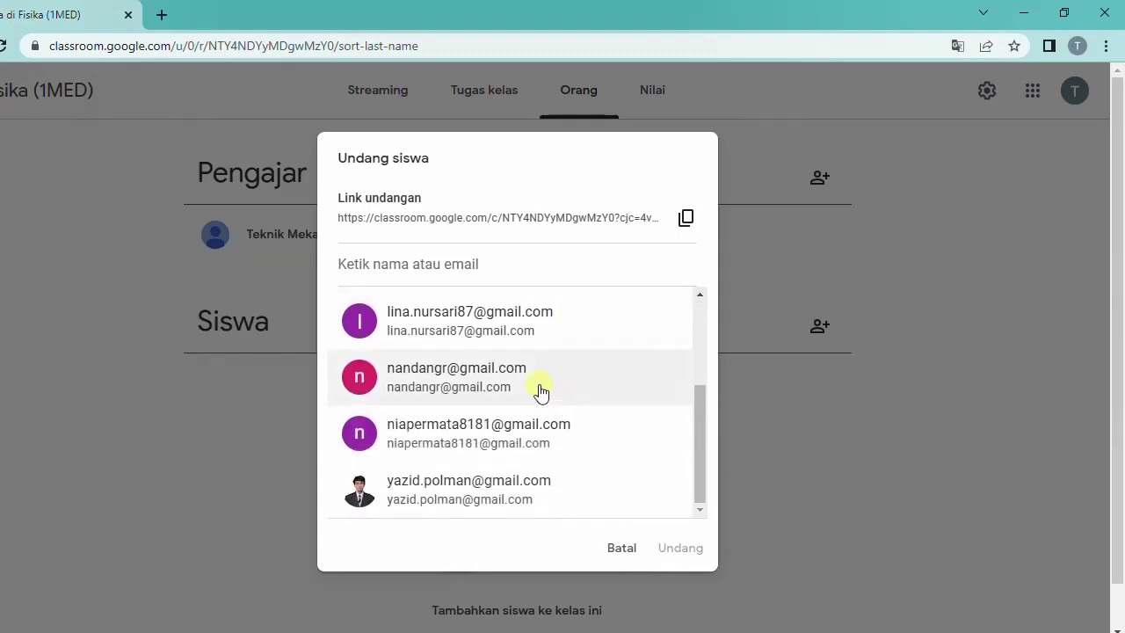
click(492, 388)
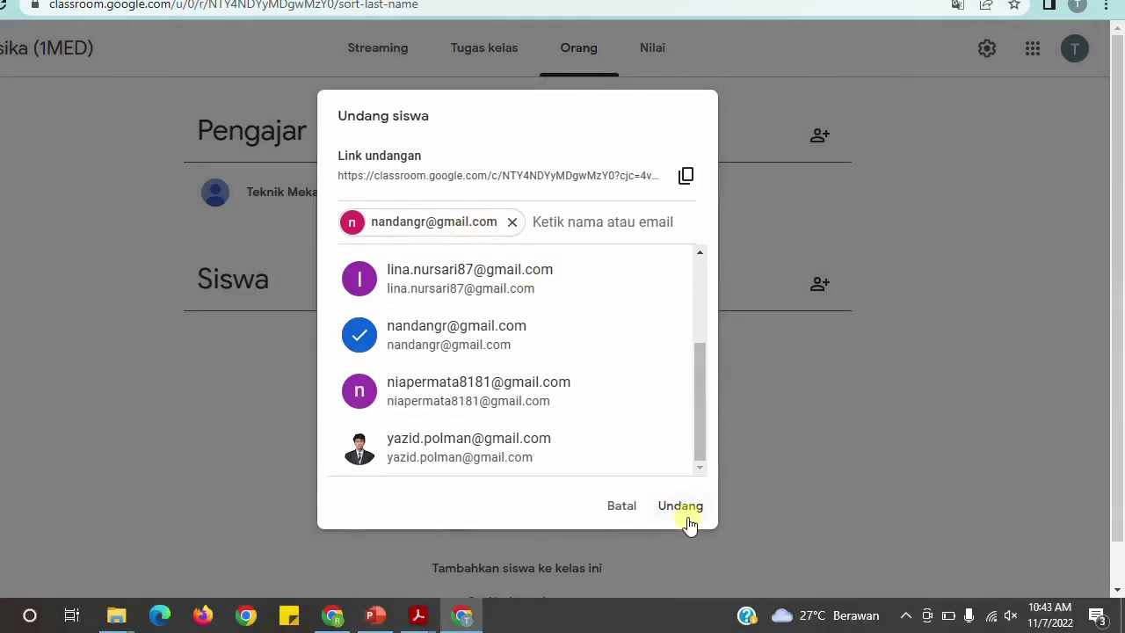
click(689, 518)
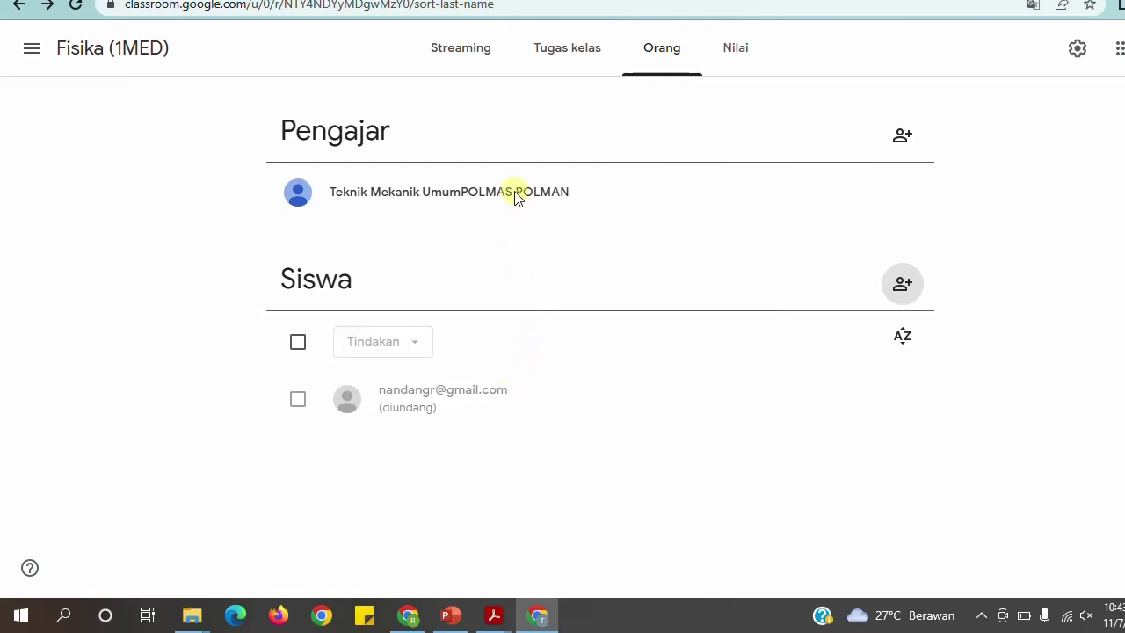
- Return to the class stream and open its appearance customization (Sesuaikan tampilan)
click(475, 103)
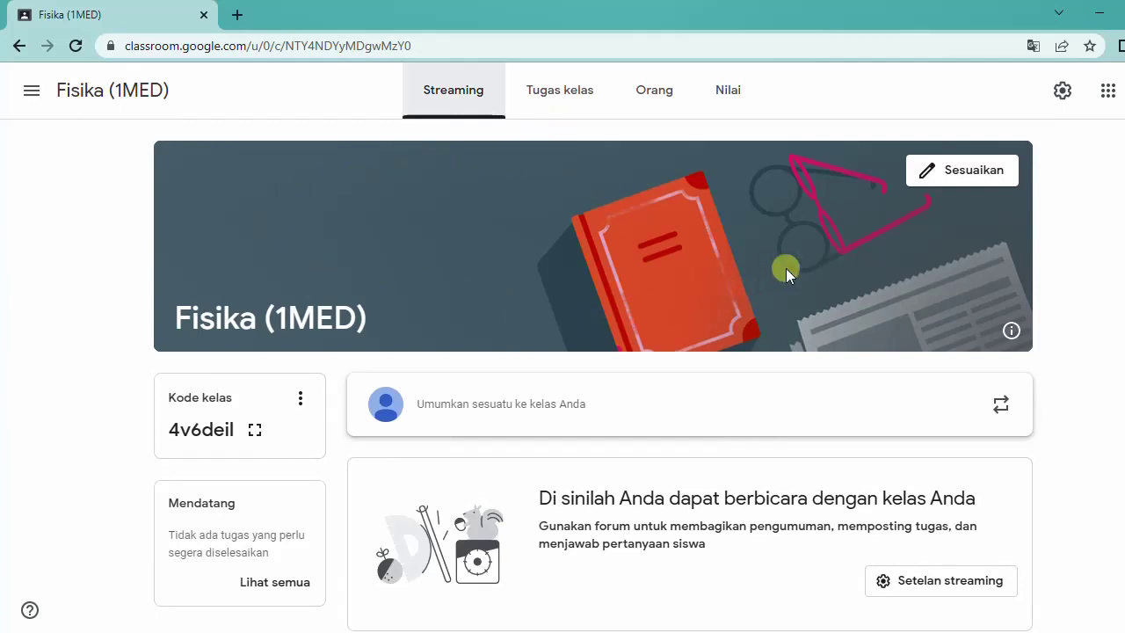
click(930, 171)
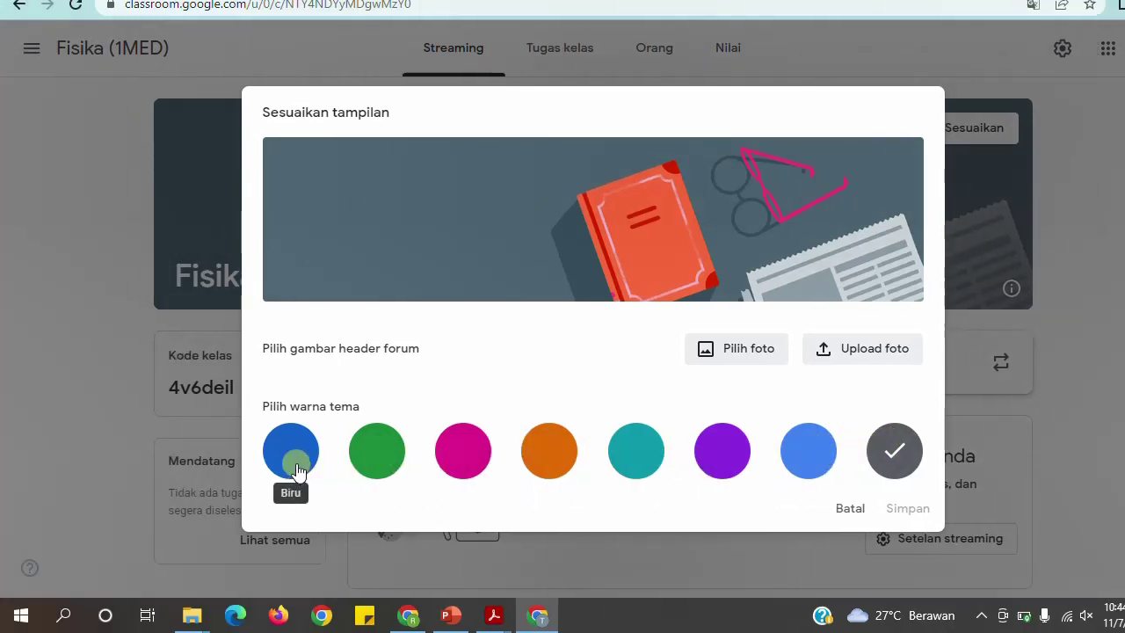
- Try the blue, green, pink, orange and teal theme colors for the class
click(296, 470)
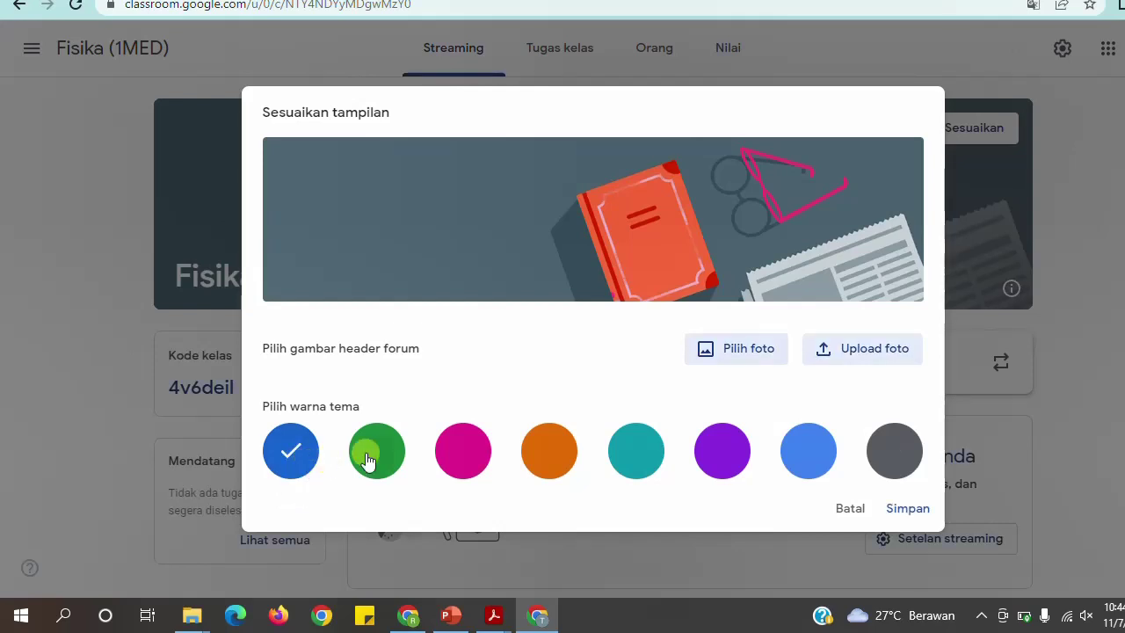
click(395, 461)
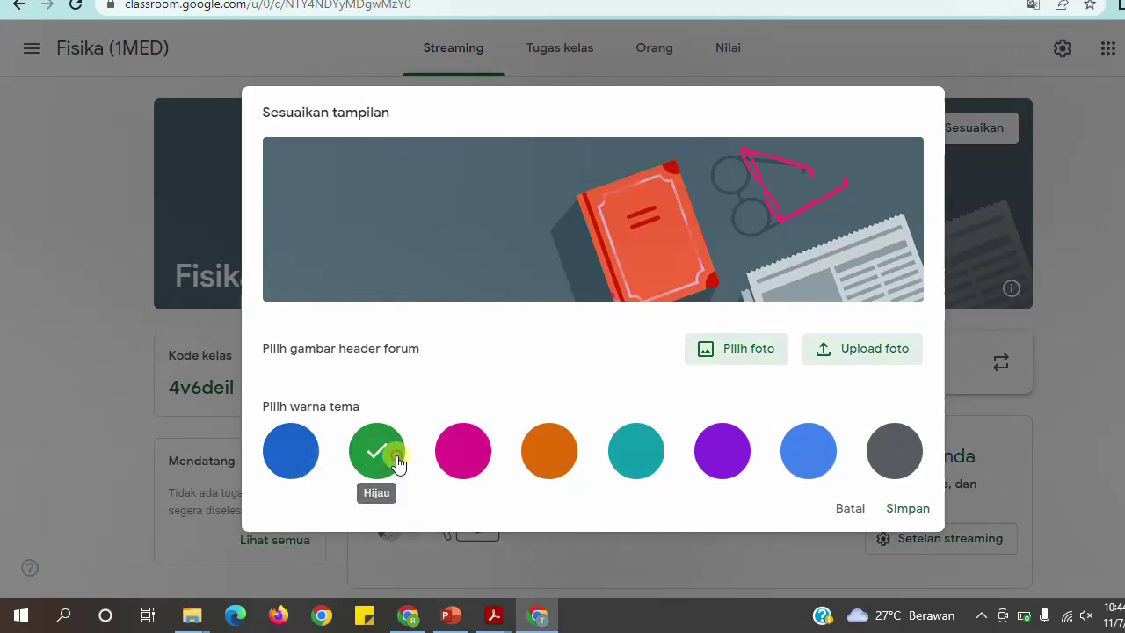
click(460, 453)
click(559, 454)
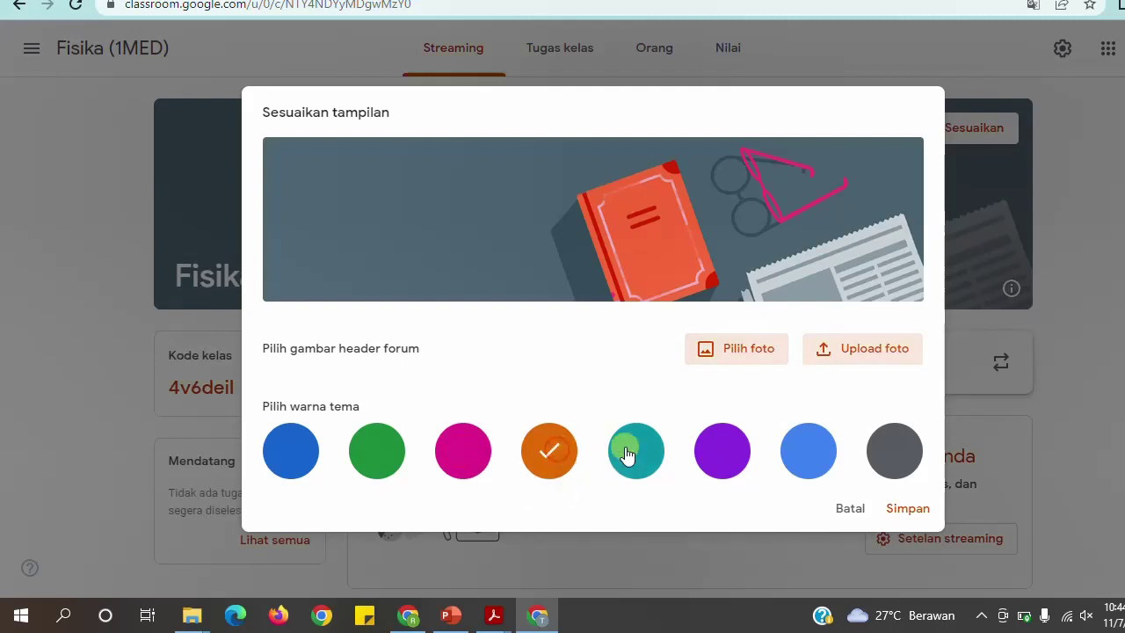
click(637, 453)
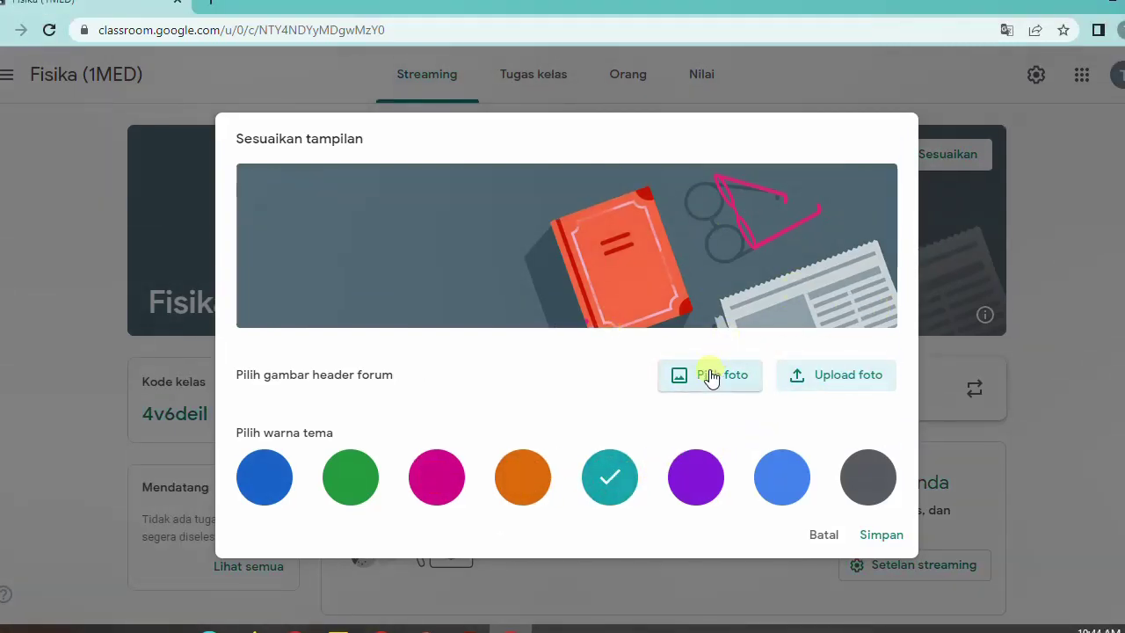
- Choose the magnet and rocket blueprint picture from the Matematika & Sains themes as the class header image
click(710, 376)
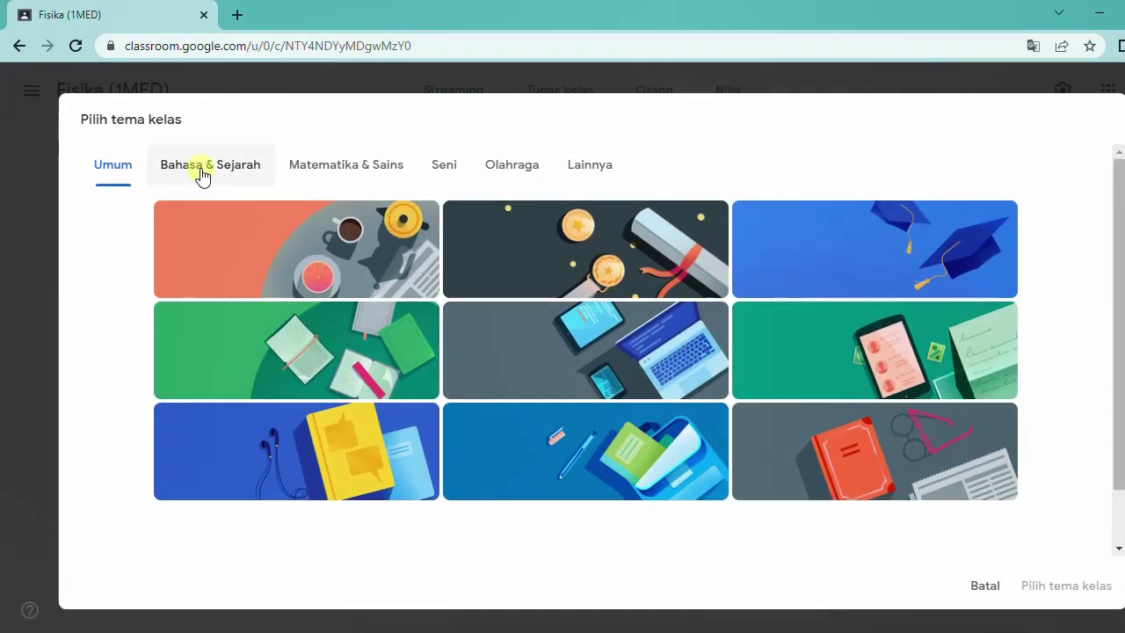
click(328, 174)
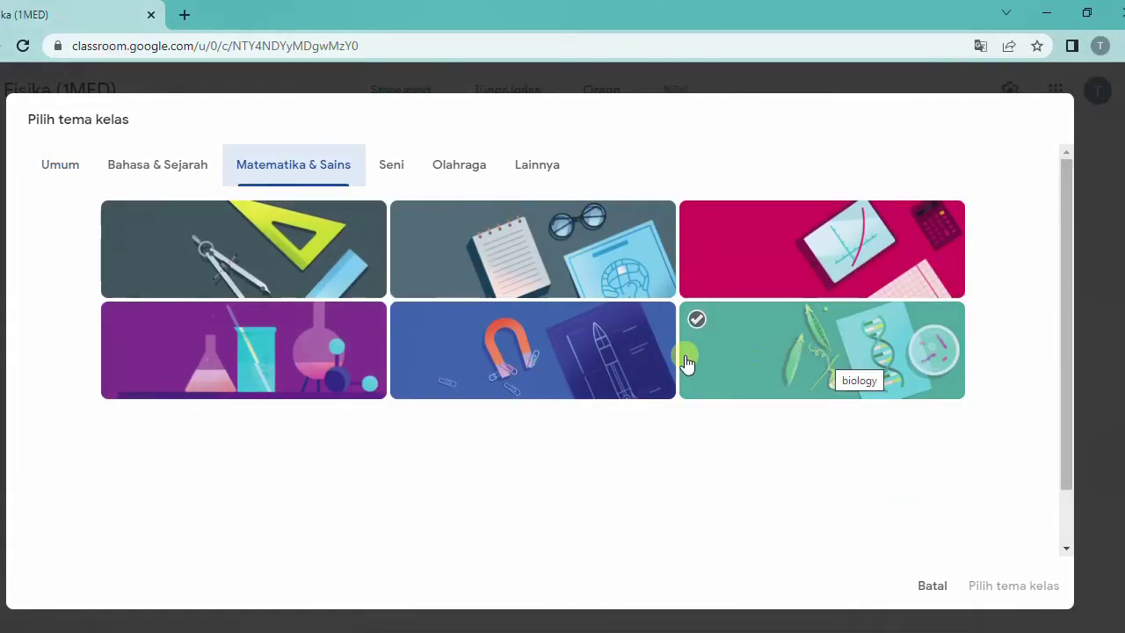
click(591, 360)
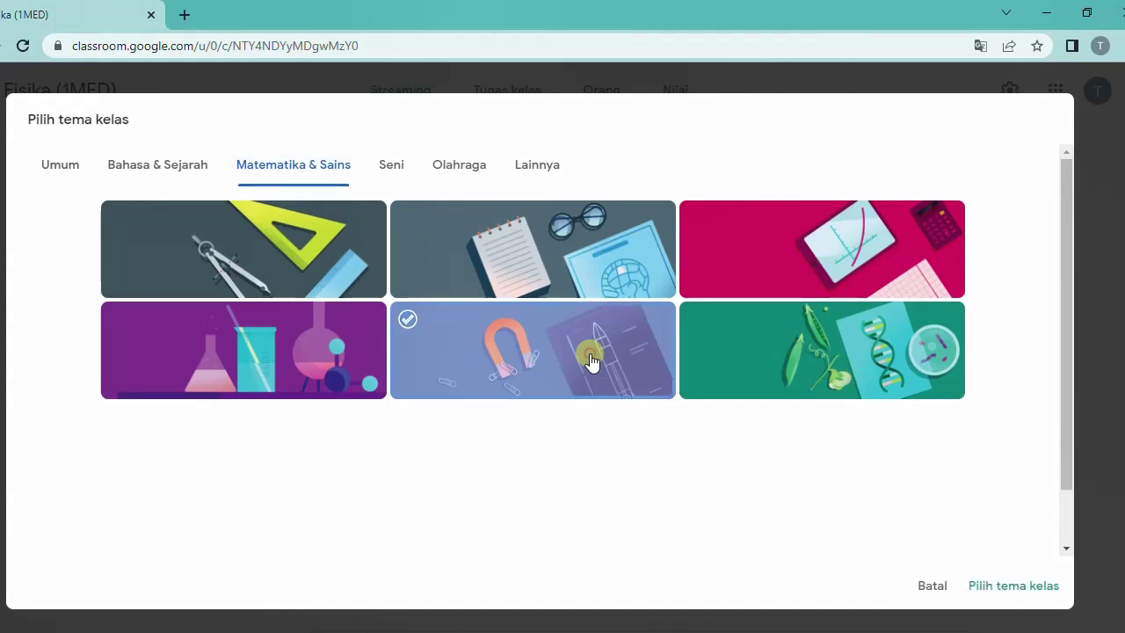
click(999, 585)
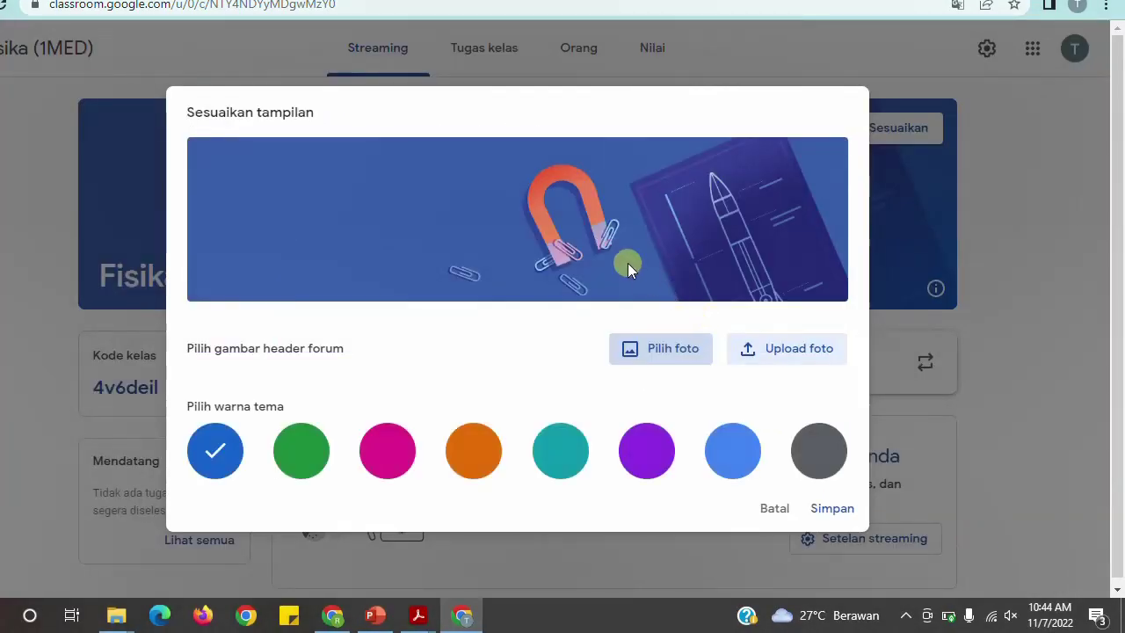
- Look at the header photo upload gallery, close it and discard the unsaved appearance changes
click(784, 352)
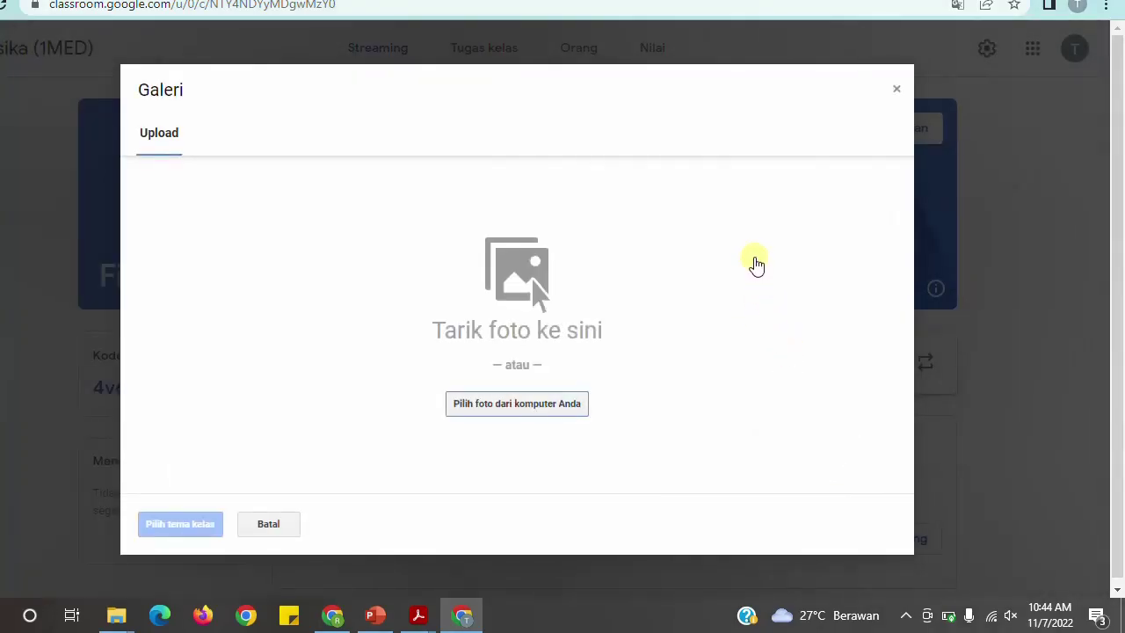
click(895, 133)
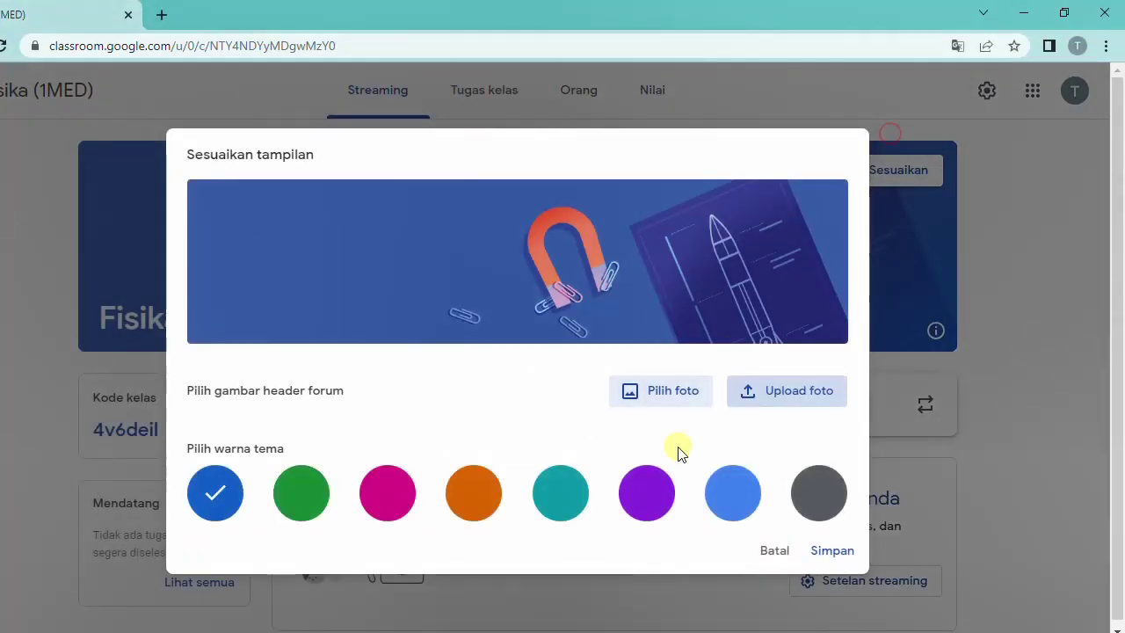
click(774, 511)
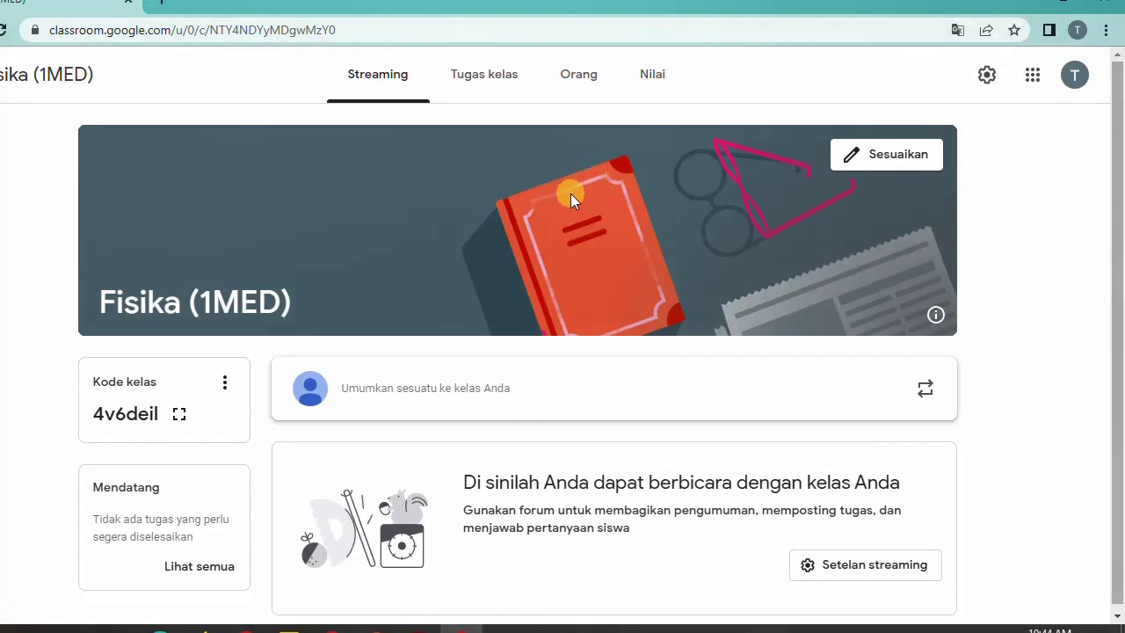
- Post the announcement "Selamat datang di kelas Fisika 1, kelas 1 MED." to all students in the class stream
scroll(570, 194, down, 1)
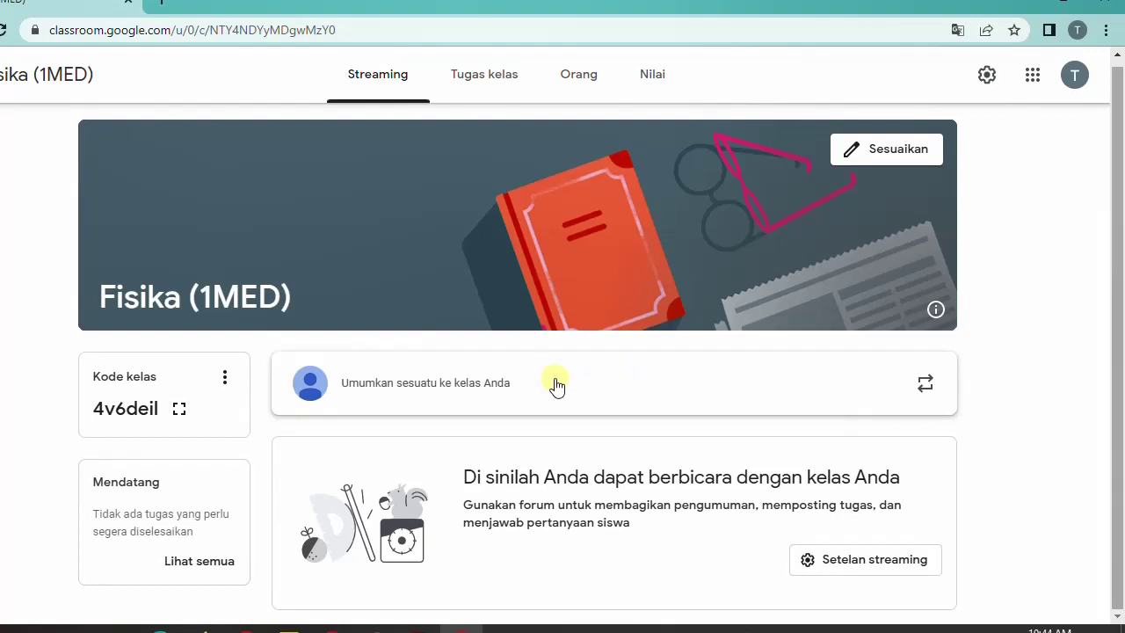
click(442, 387)
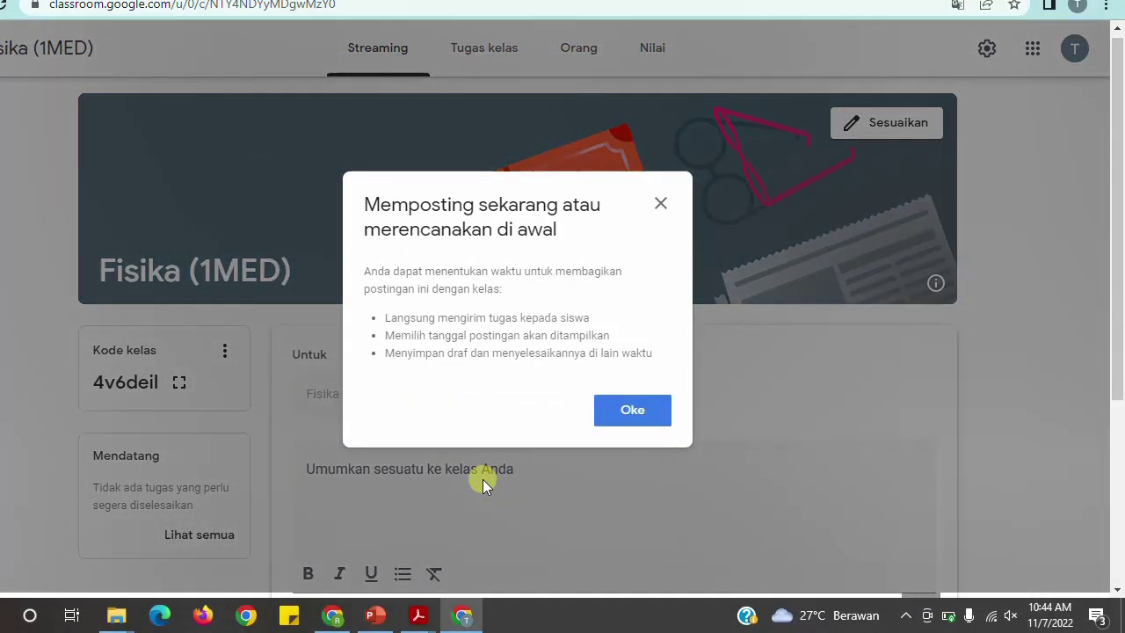
click(611, 445)
click(434, 489)
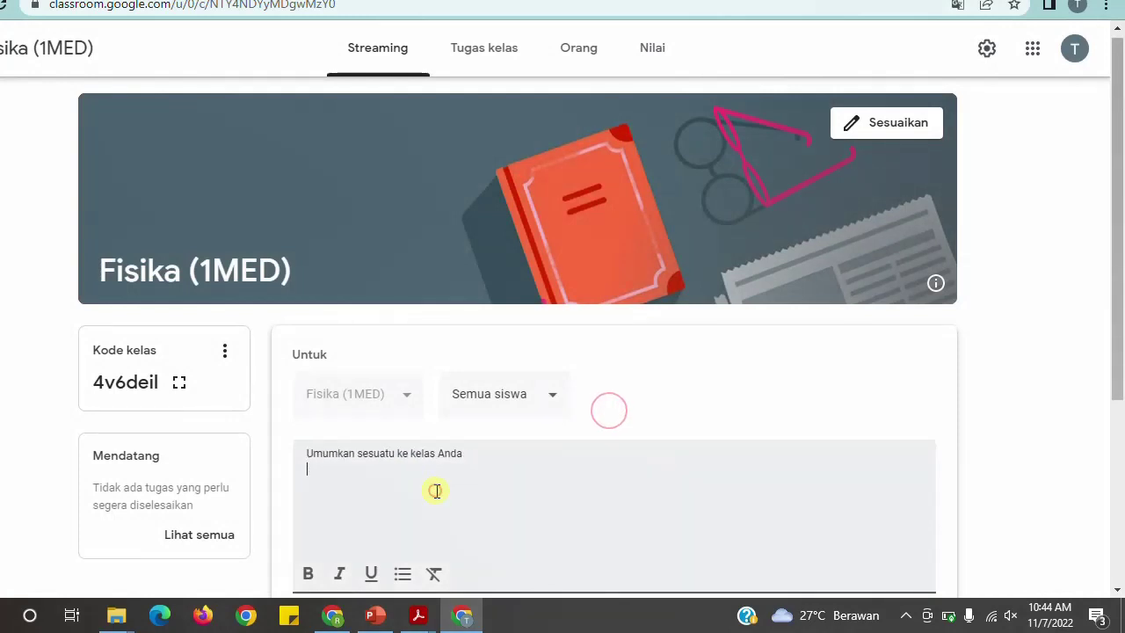
text(S)
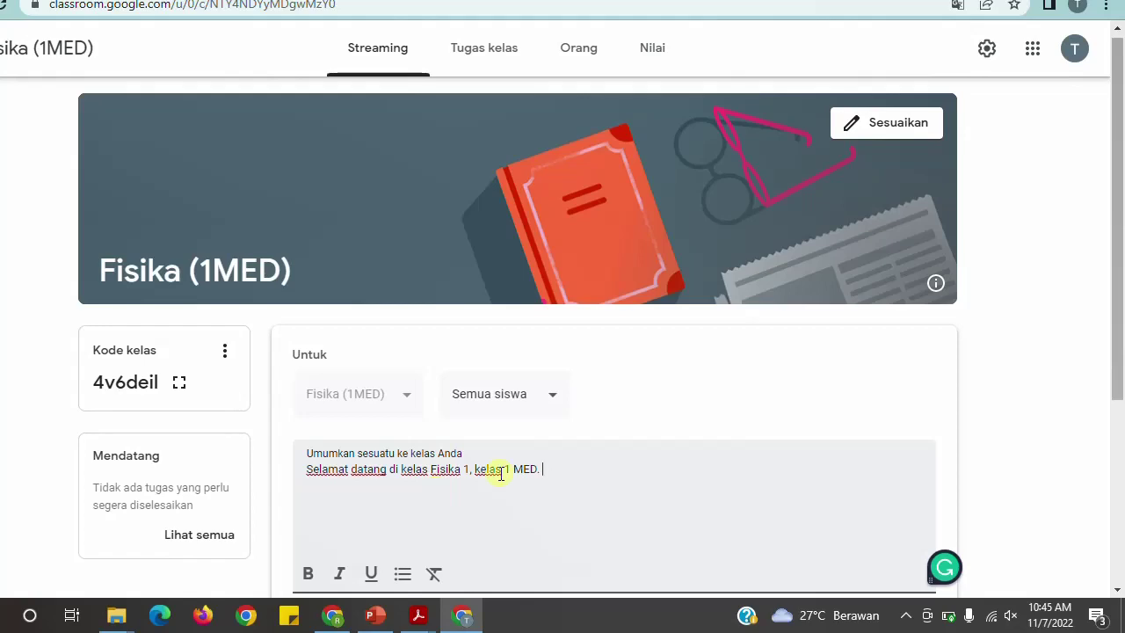
scroll(801, 397, down, 3)
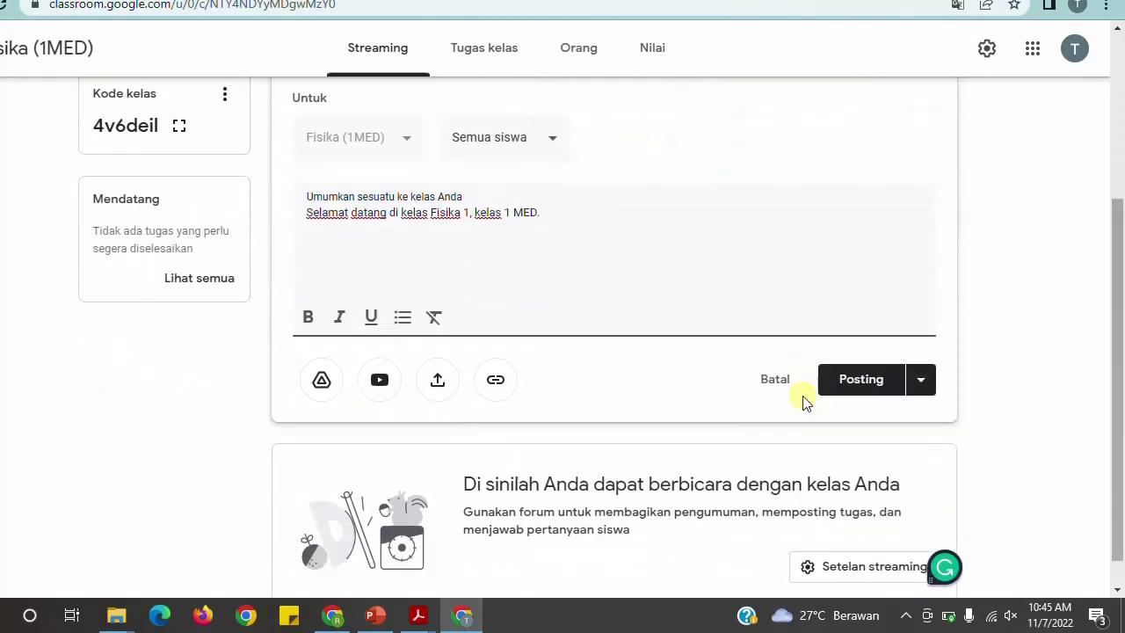
click(850, 384)
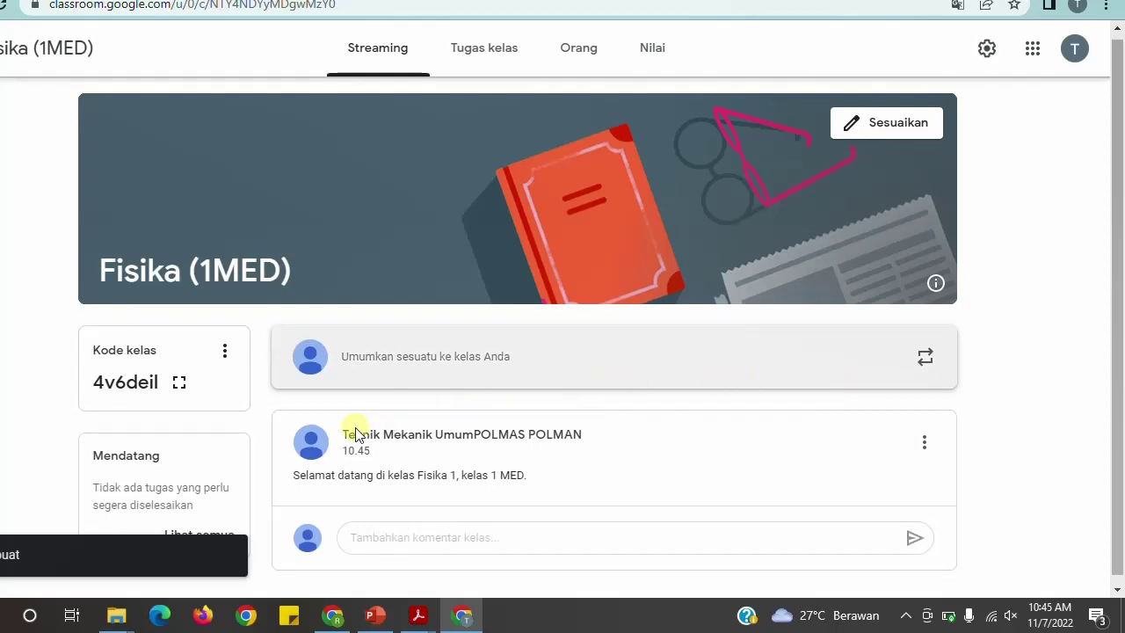
- View the Tugas kelas page with its options for creating classwork, and open the Nilai page of Fisika (1MED)
scroll(360, 428, down, 1)
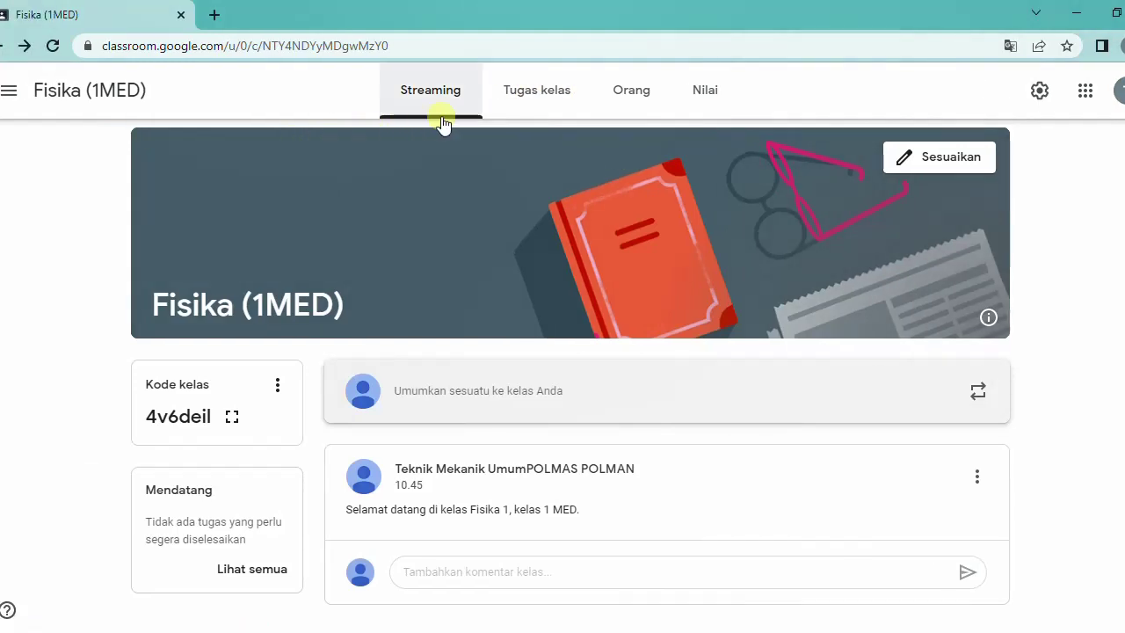
click(553, 99)
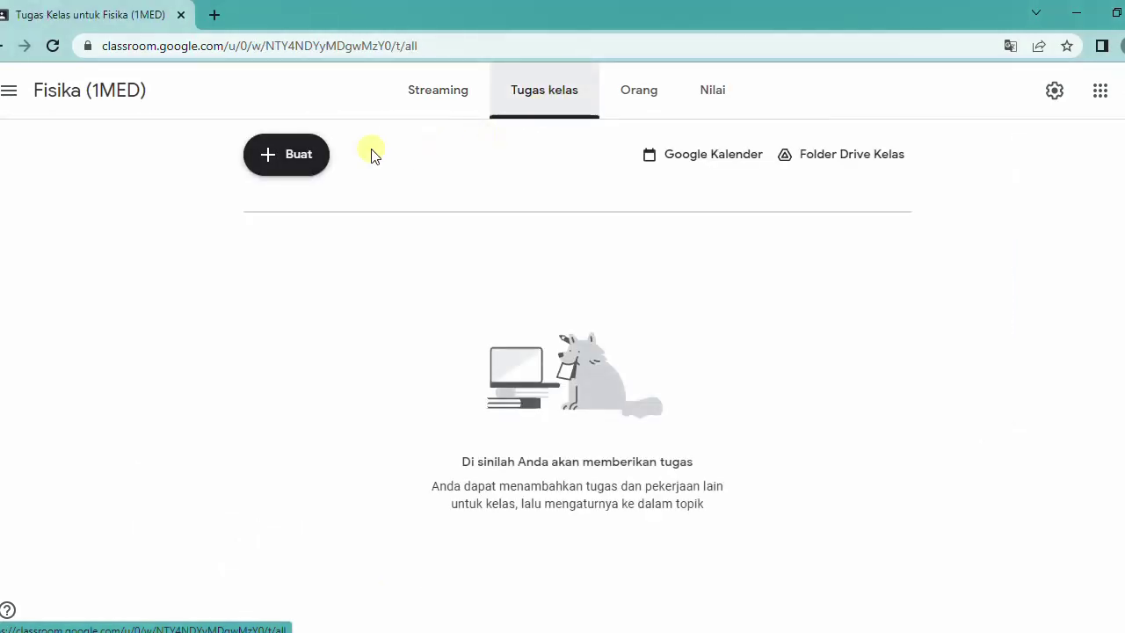
click(315, 154)
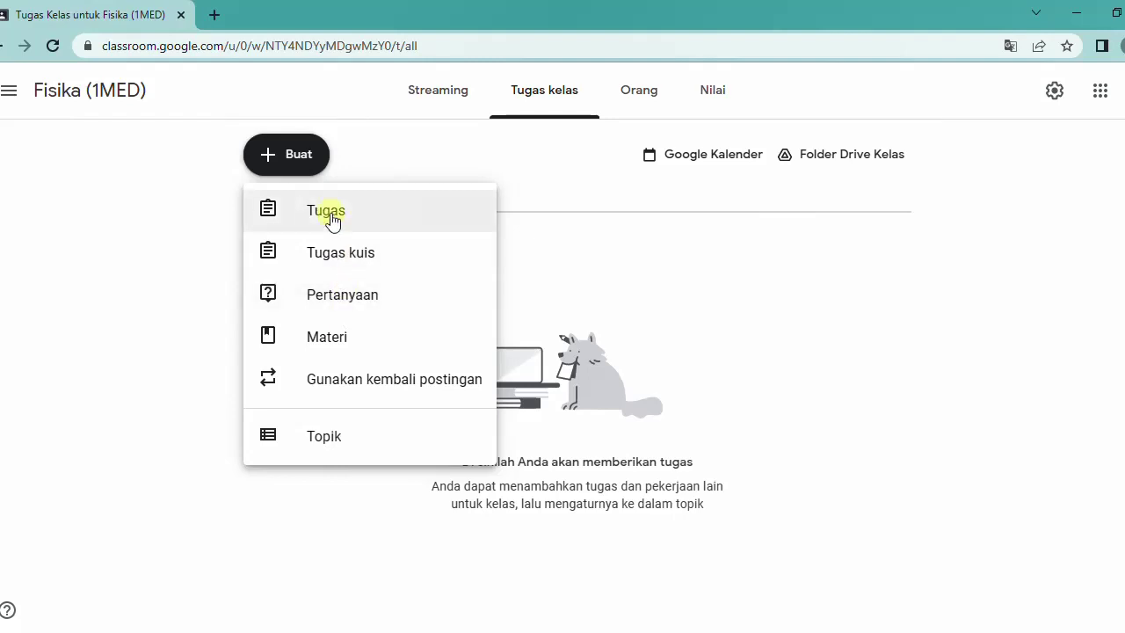
click(291, 174)
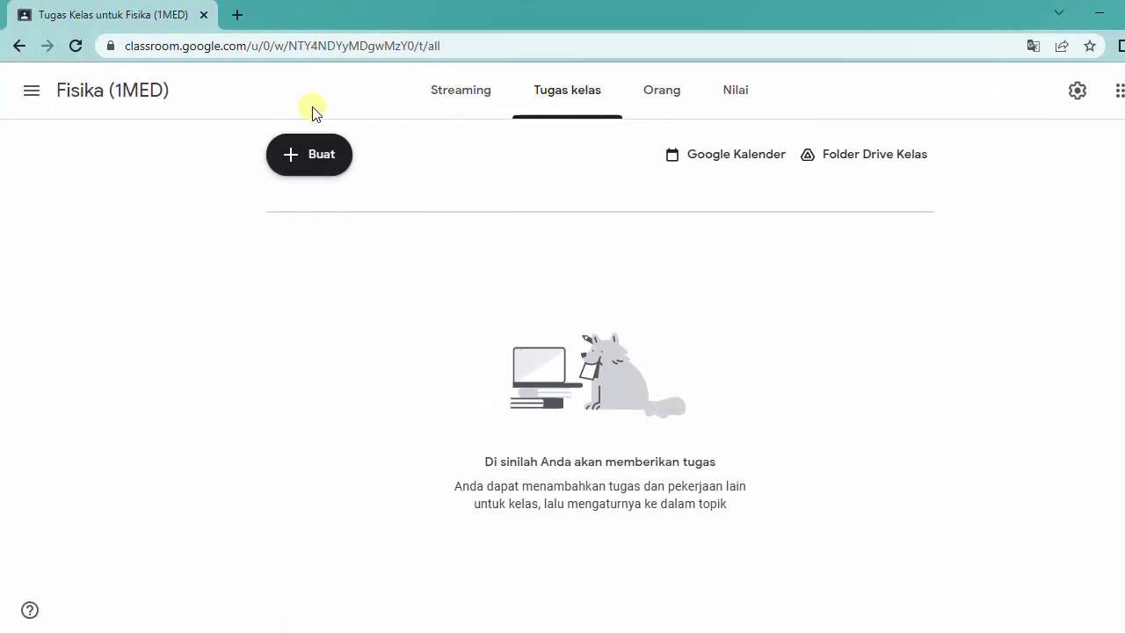
click(737, 97)
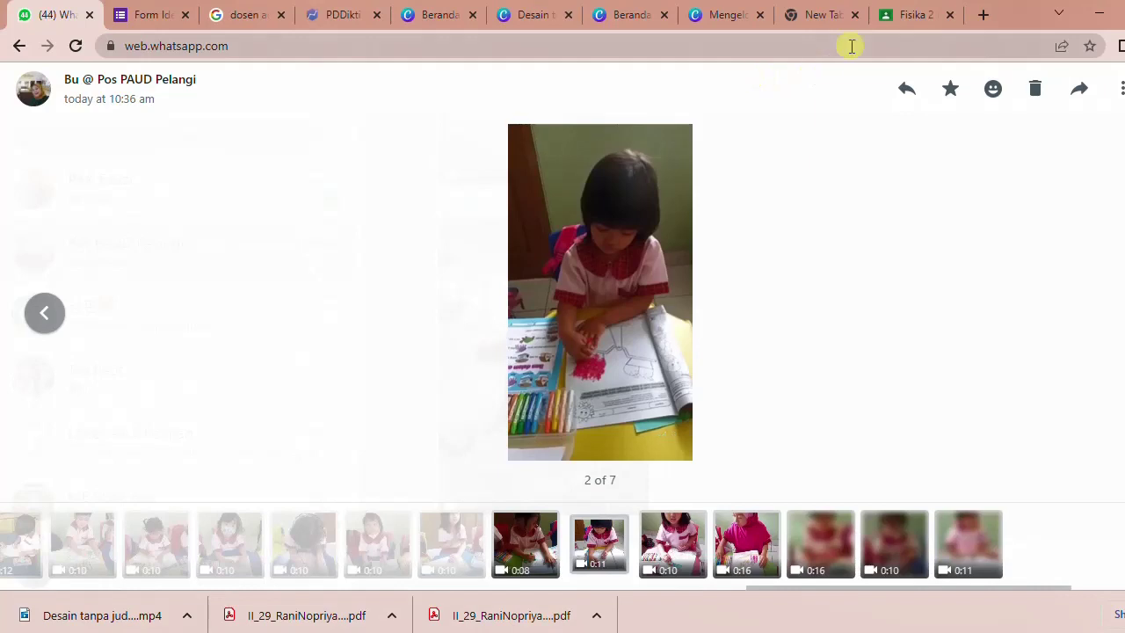
- Switch to the Fisika 2 (2MEC) class and examine its stream posts and the topics in its Tugas kelas list
click(927, 15)
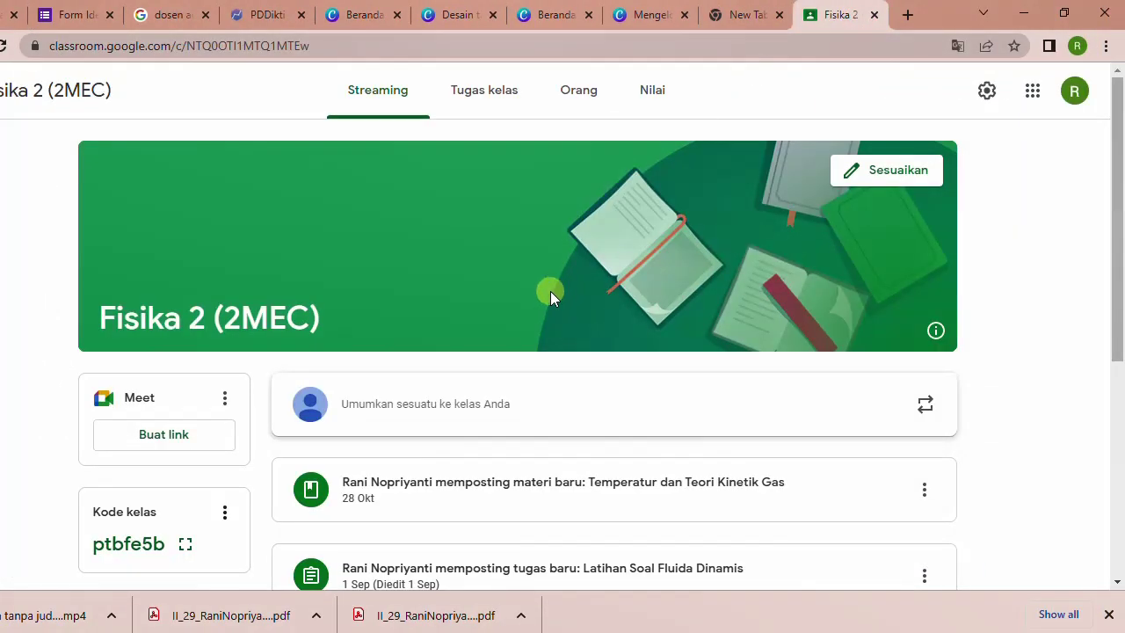
scroll(414, 320, down, 3)
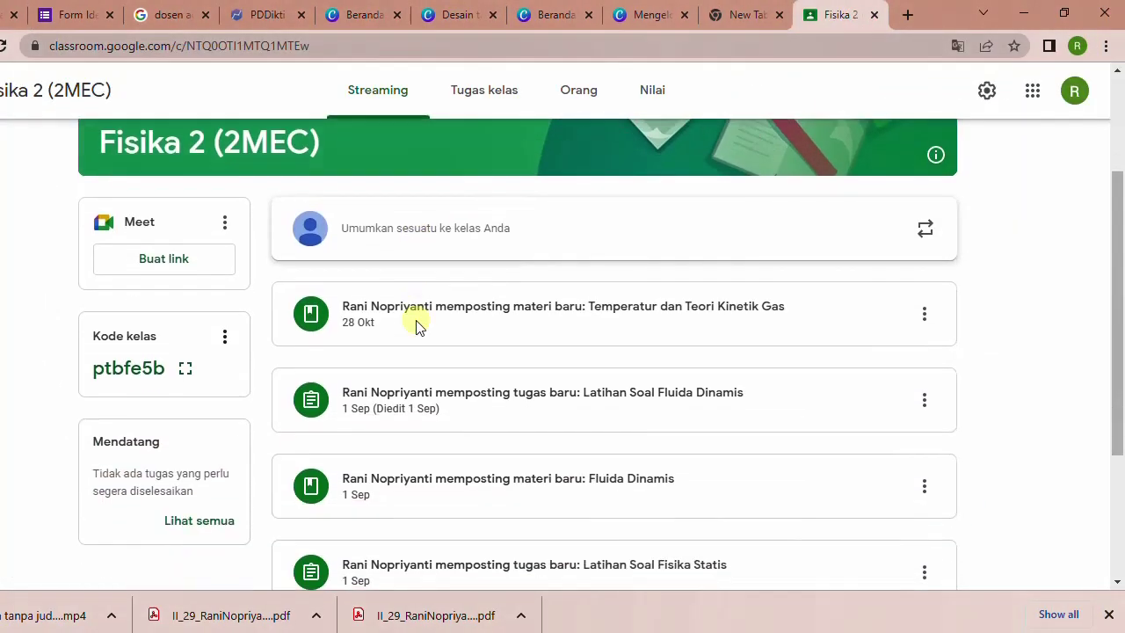
scroll(417, 322, up, 4)
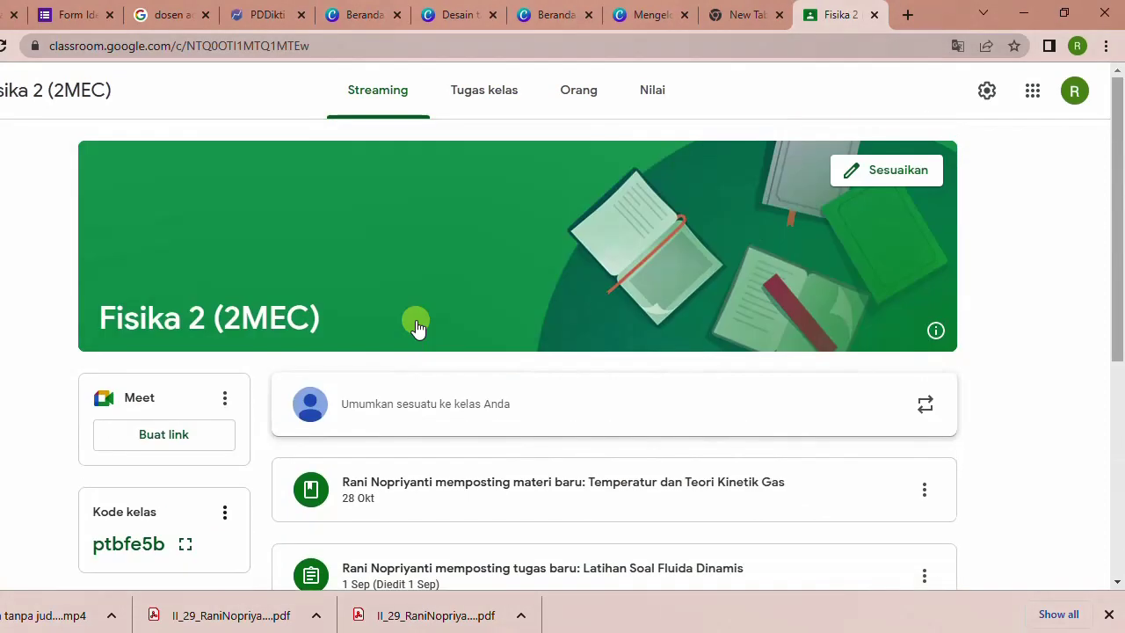
click(491, 98)
scroll(492, 263, down, 2)
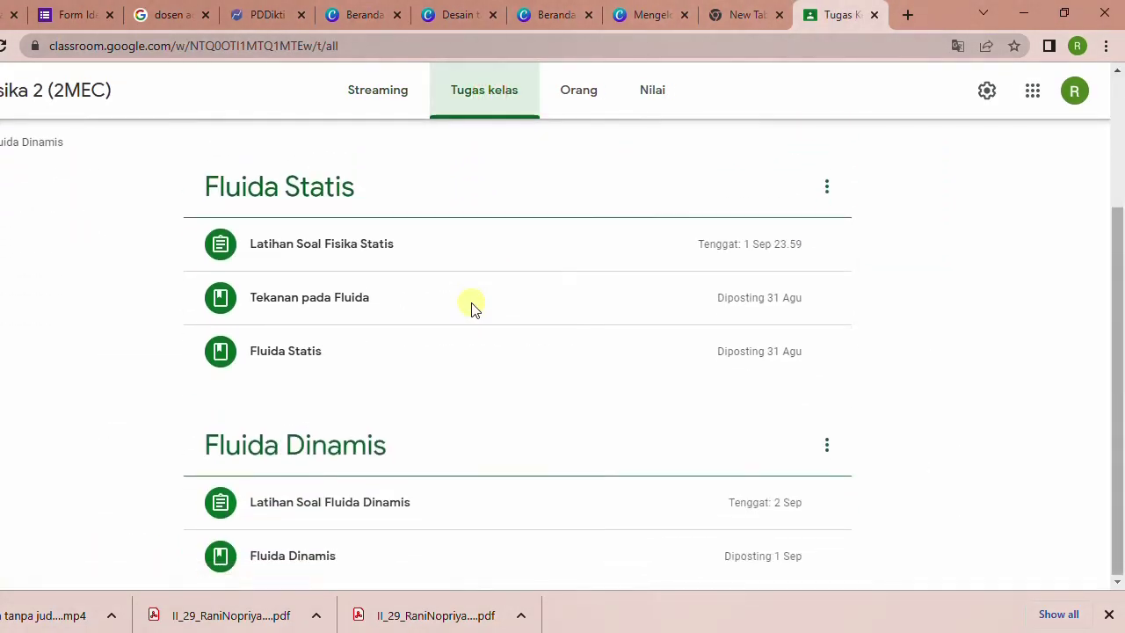
scroll(477, 318, up, 3)
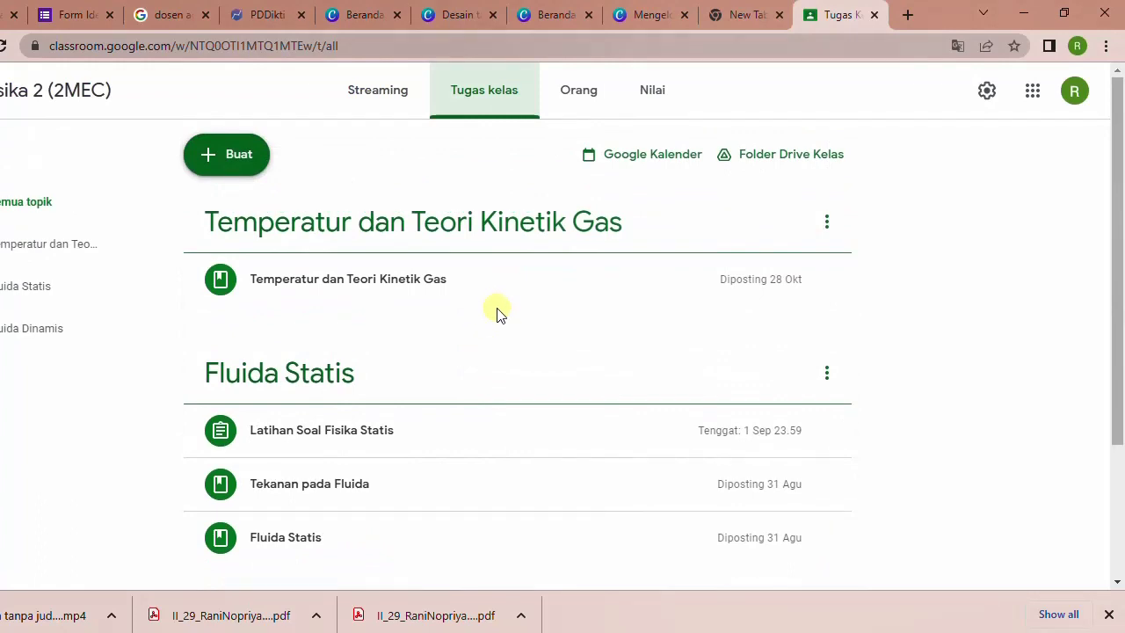
- Open the grades of Fisika 2 (2MEC) and examine the students' scores for both Latihan Soal assignments
click(651, 99)
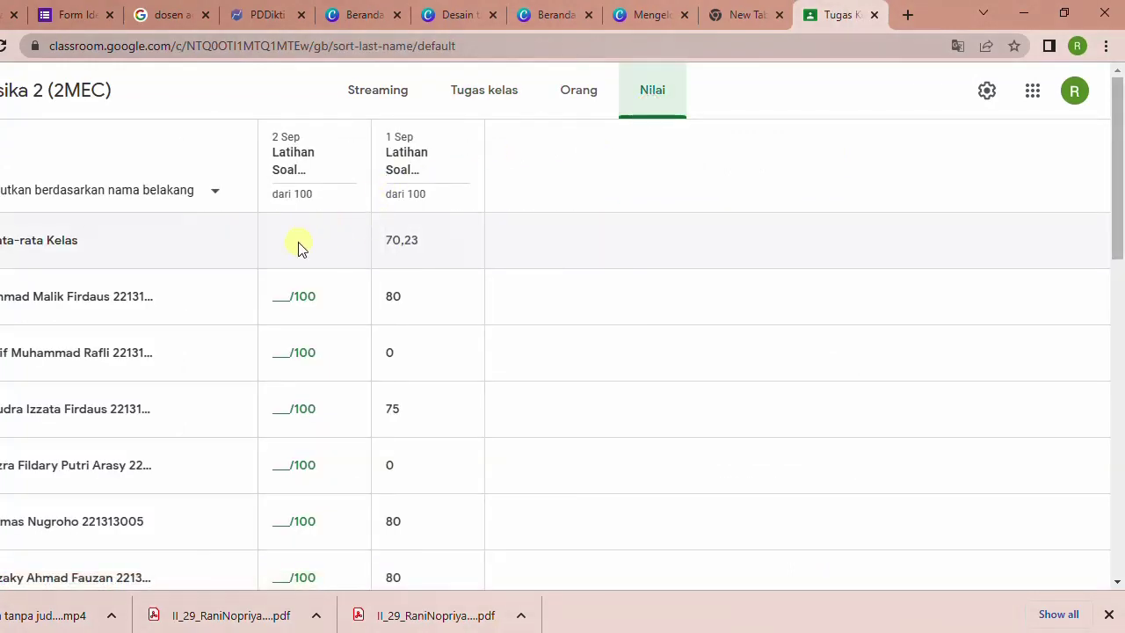
scroll(293, 243, down, 1)
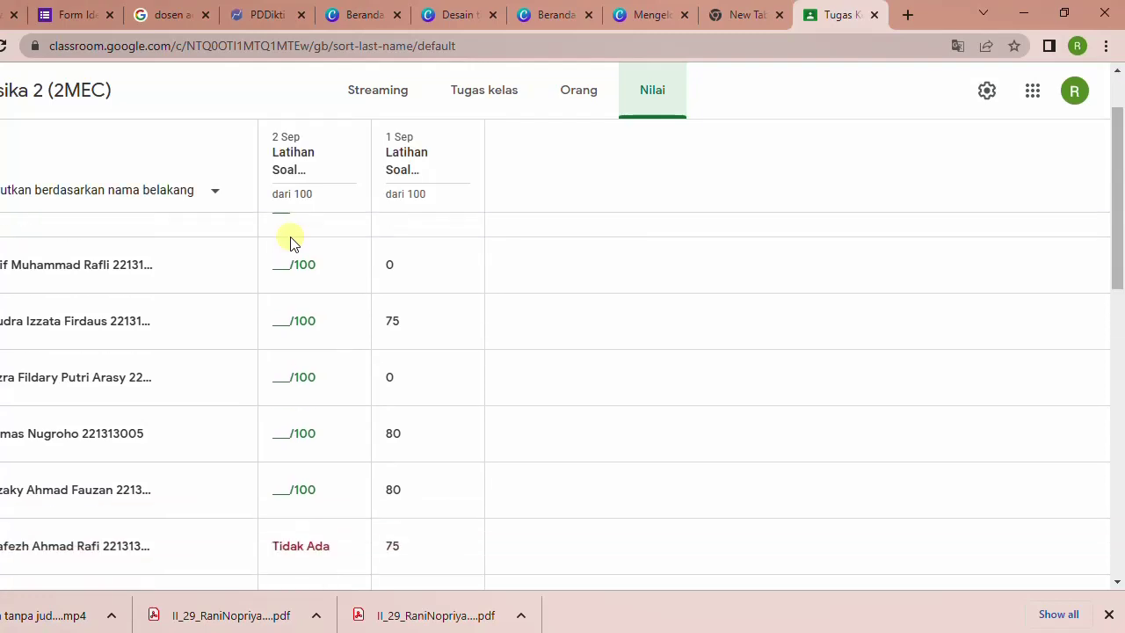
scroll(293, 238, down, 6)
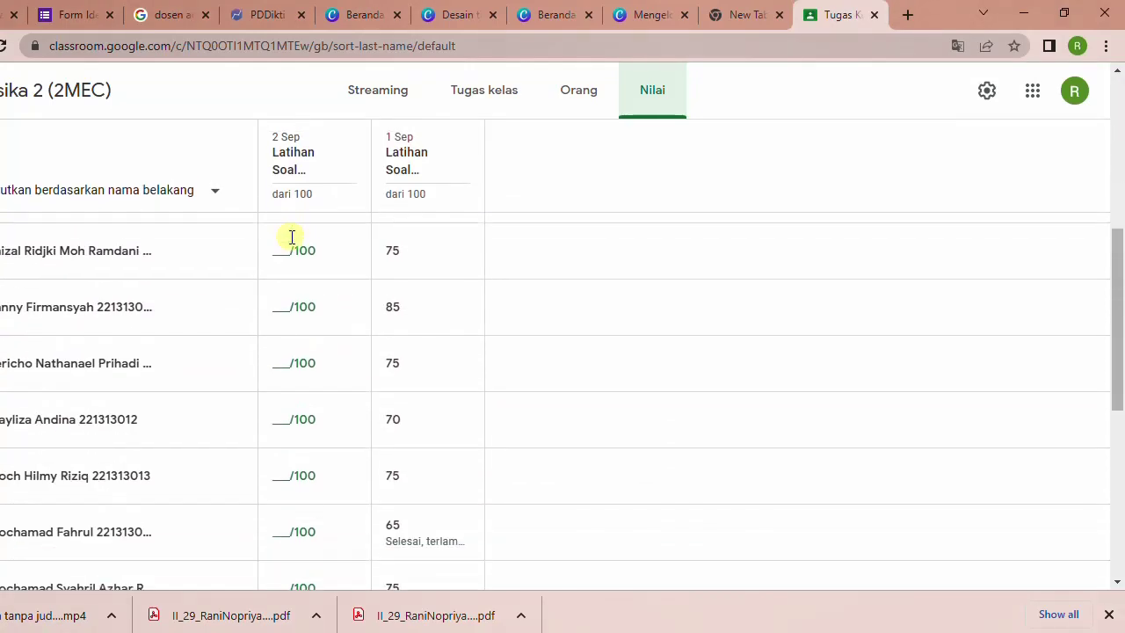
scroll(308, 351, down, 4)
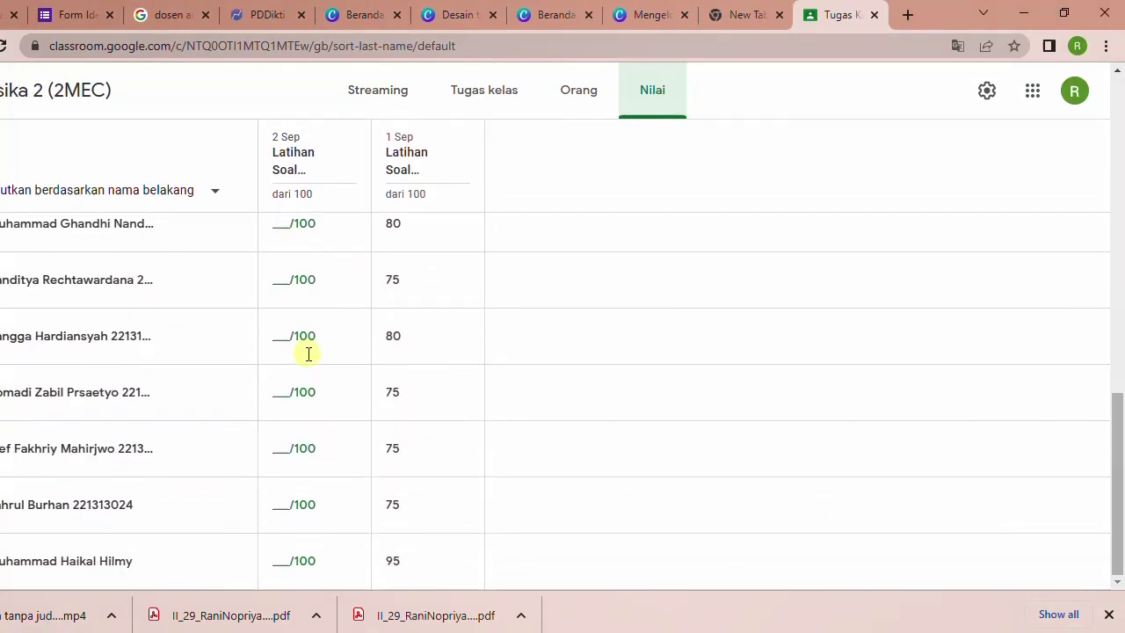
scroll(299, 255, up, 10)
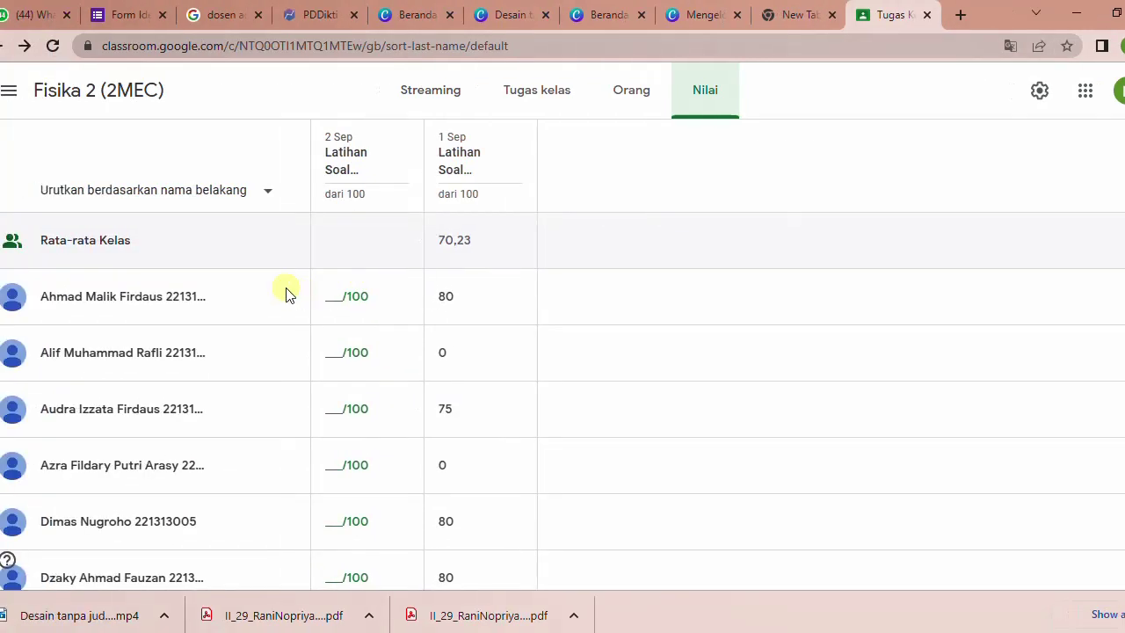
scroll(406, 310, down, 5)
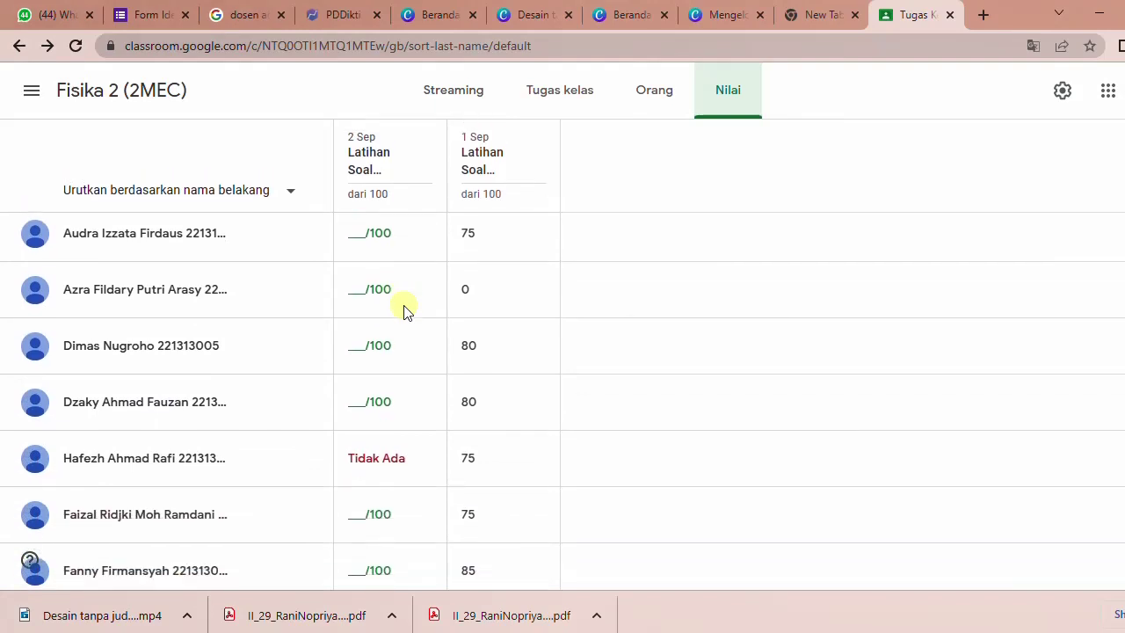
scroll(406, 310, down, 5)
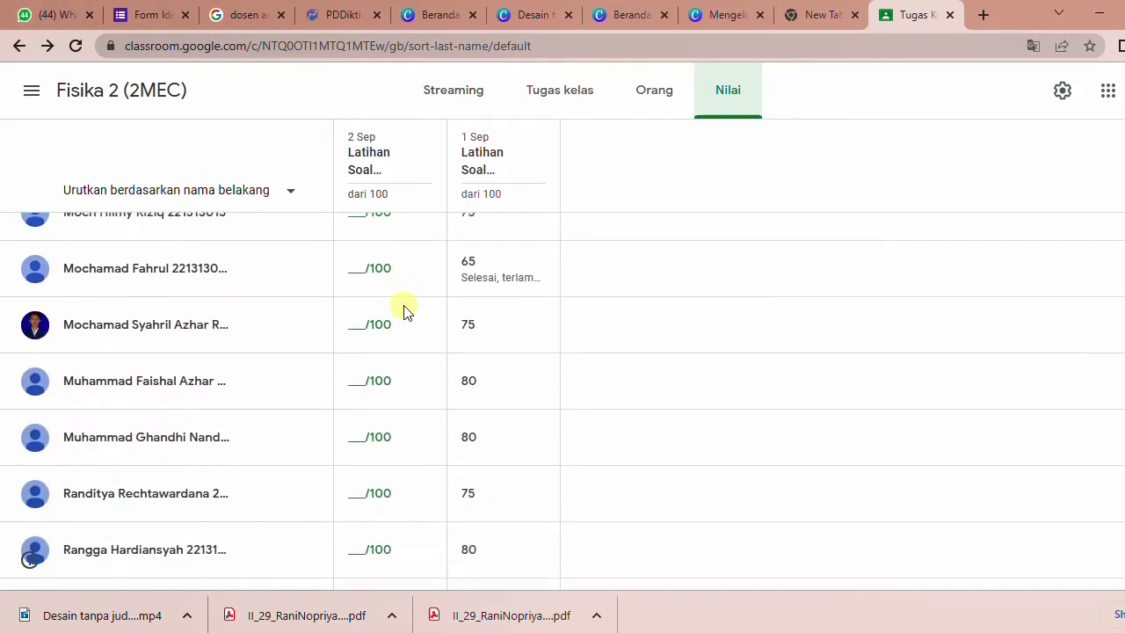
scroll(409, 296, up, 11)
scroll(410, 297, up, 2)
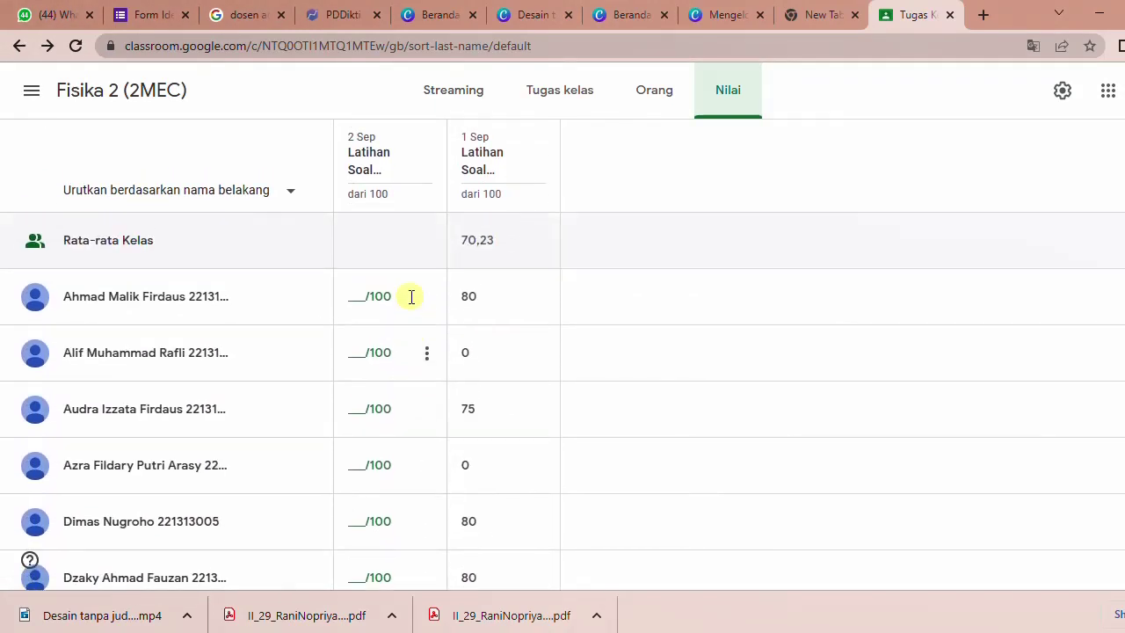
- Check the class settings of Fisika 2 (2MEC), close them and review the end of the grade list
click(1060, 93)
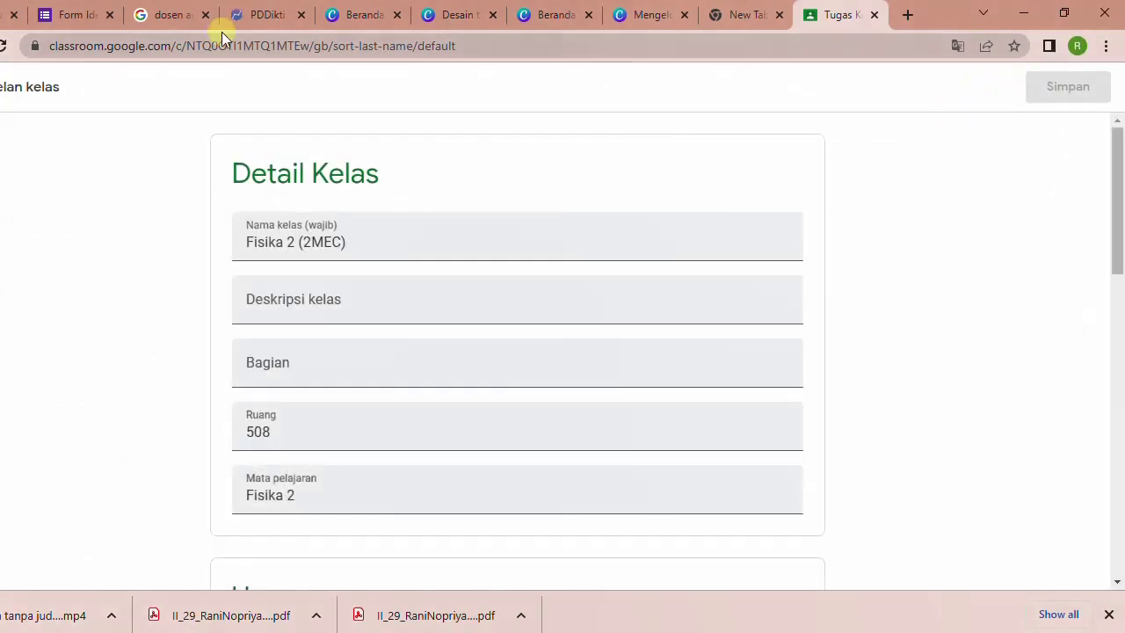
click(24, 88)
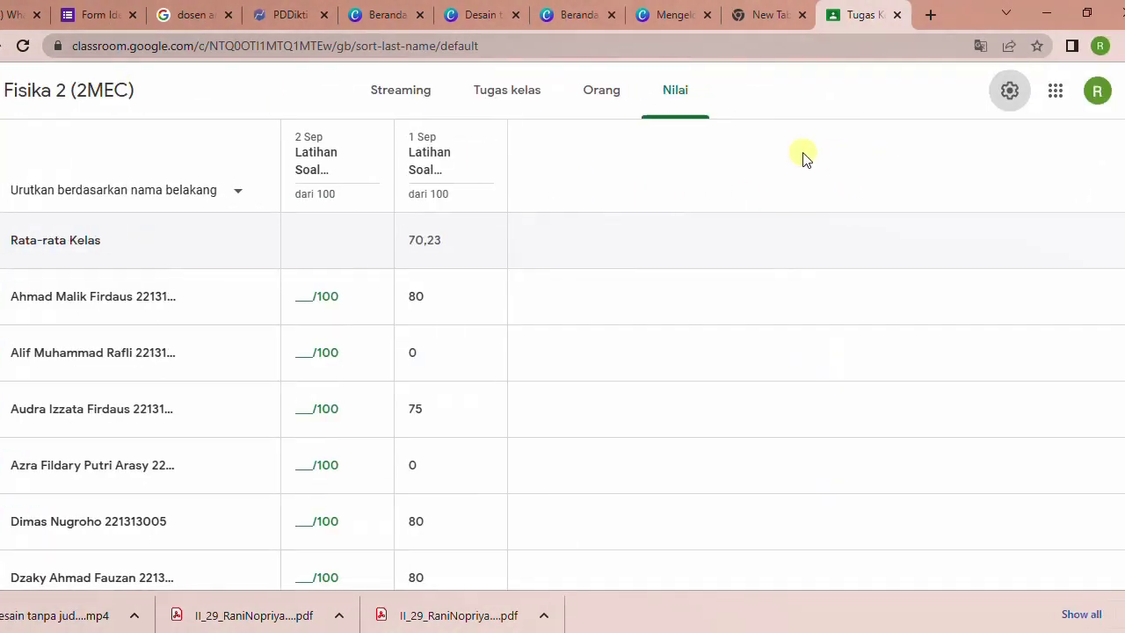
scroll(695, 193, down, 10)
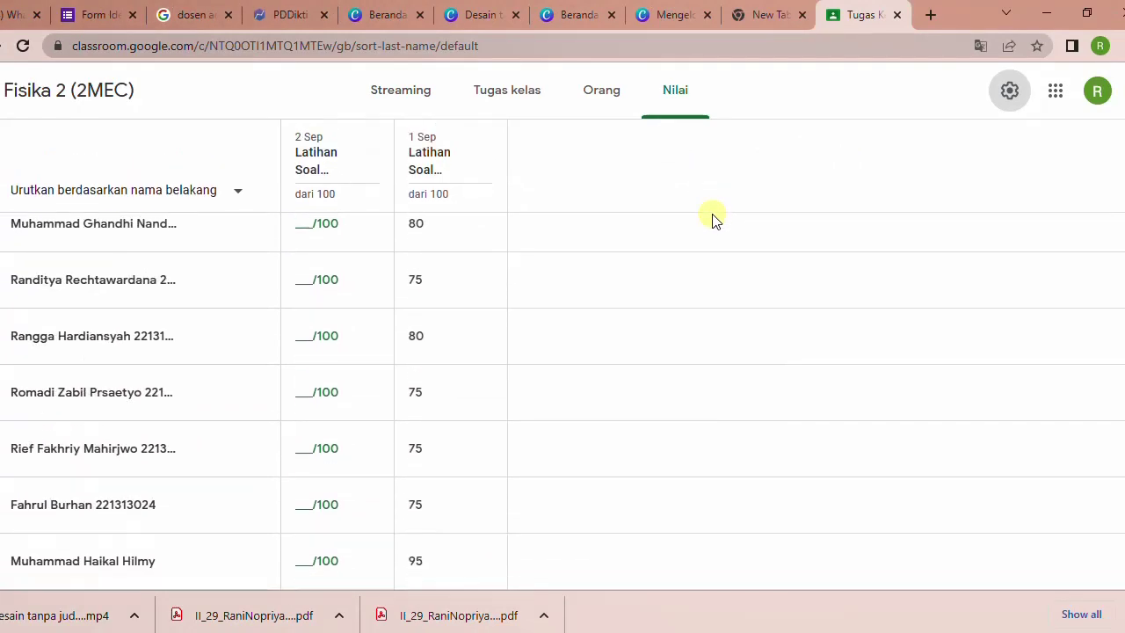
- Open the student submissions for the 2 Sep Latihan Soal assignment and view its points and sorting options without changing them
click(346, 154)
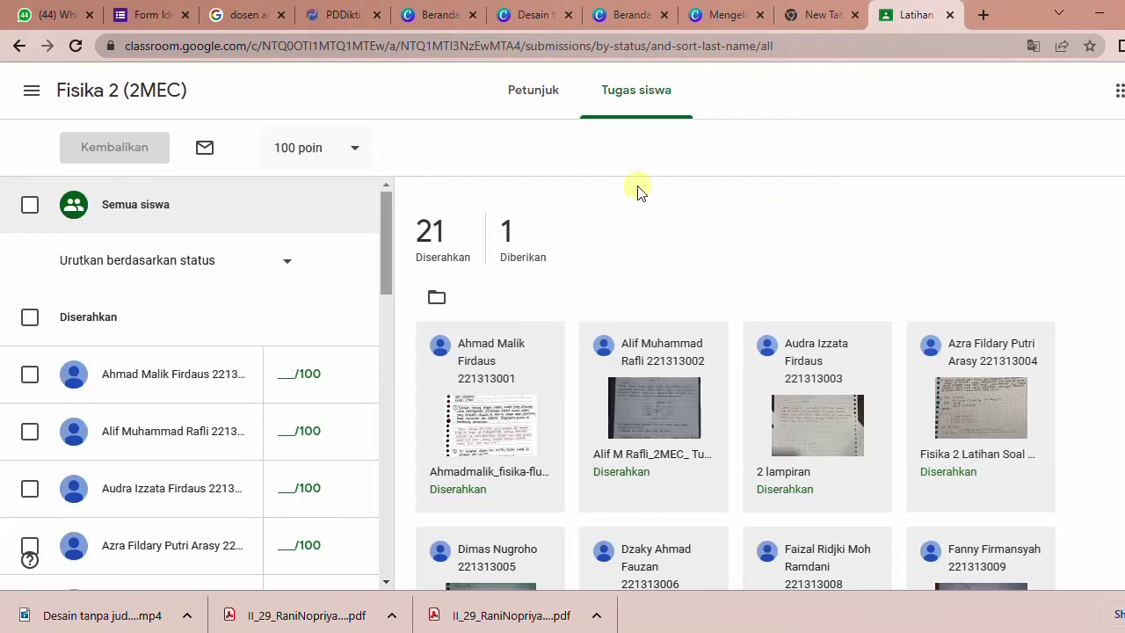
click(351, 155)
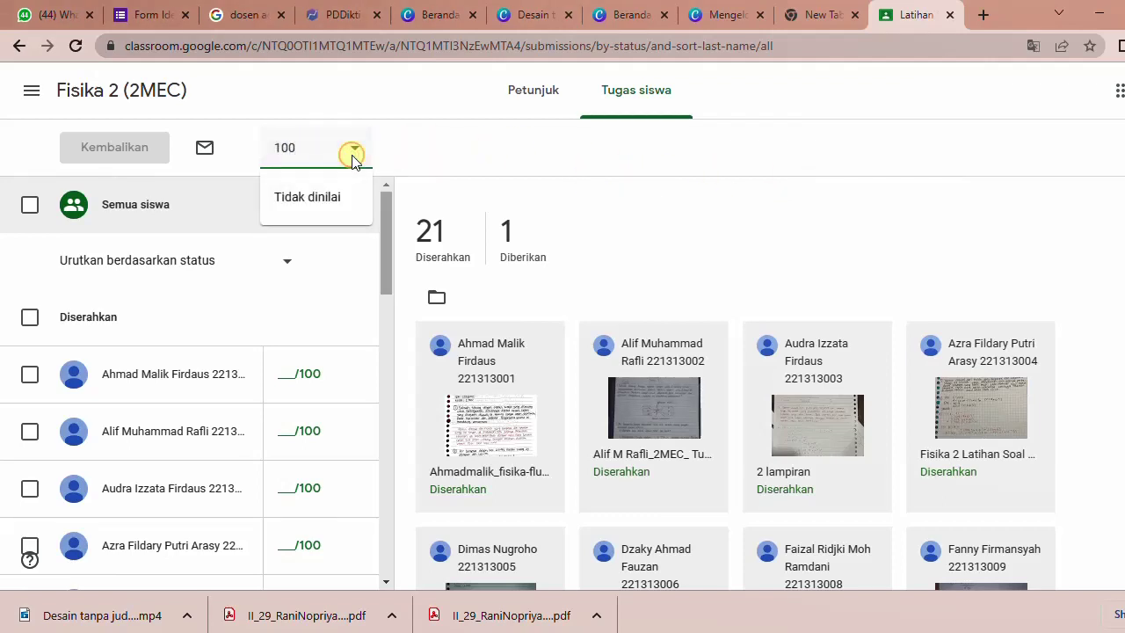
click(497, 155)
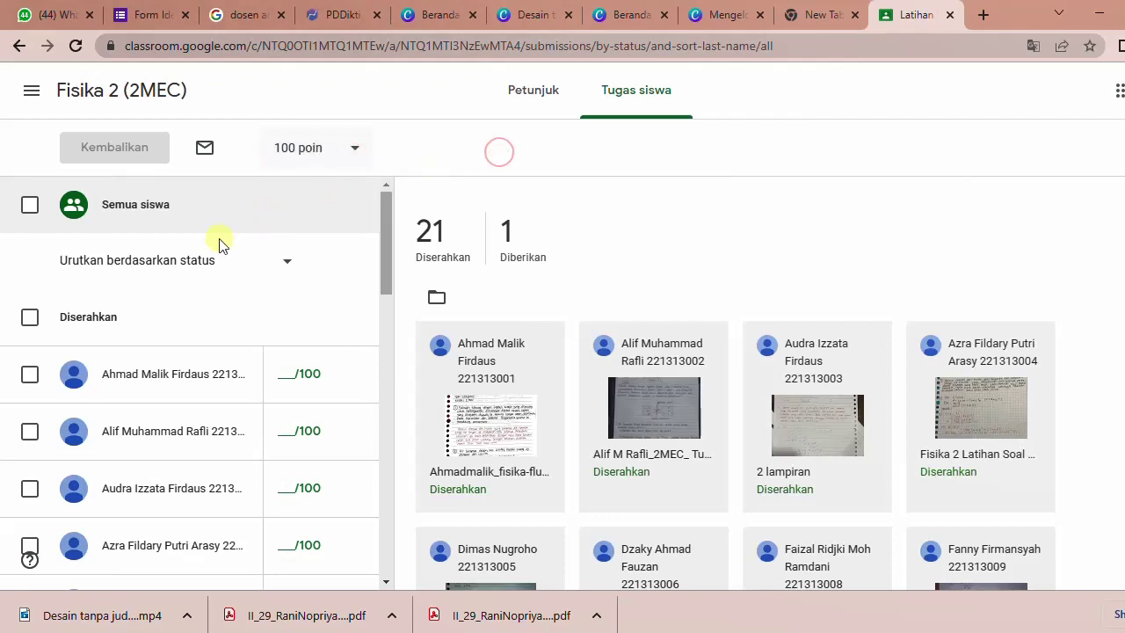
click(287, 262)
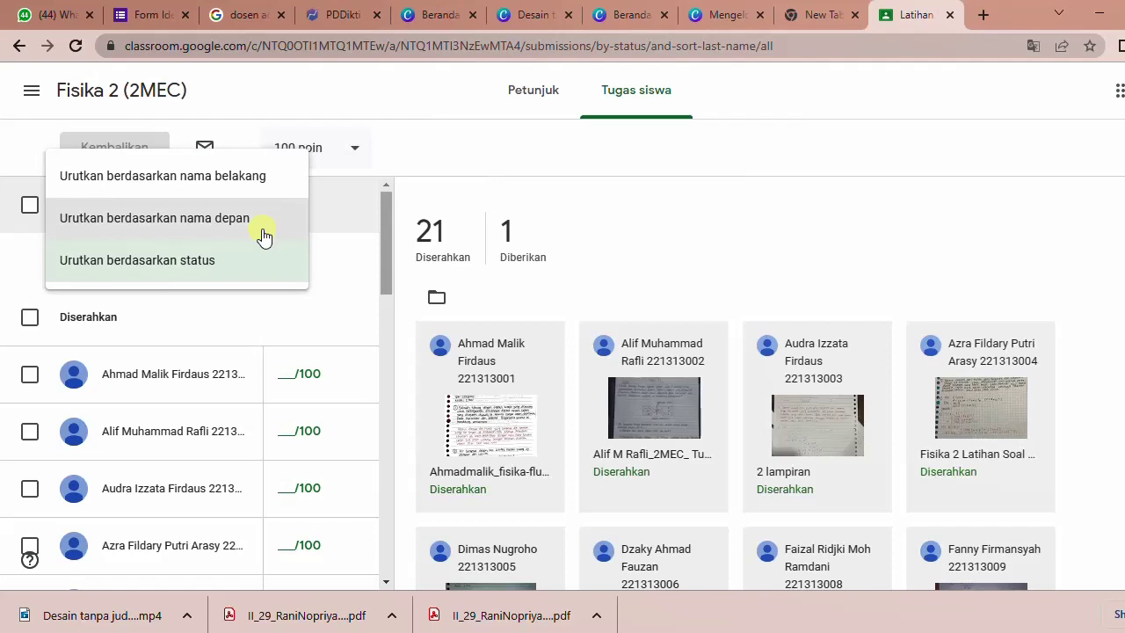
click(503, 156)
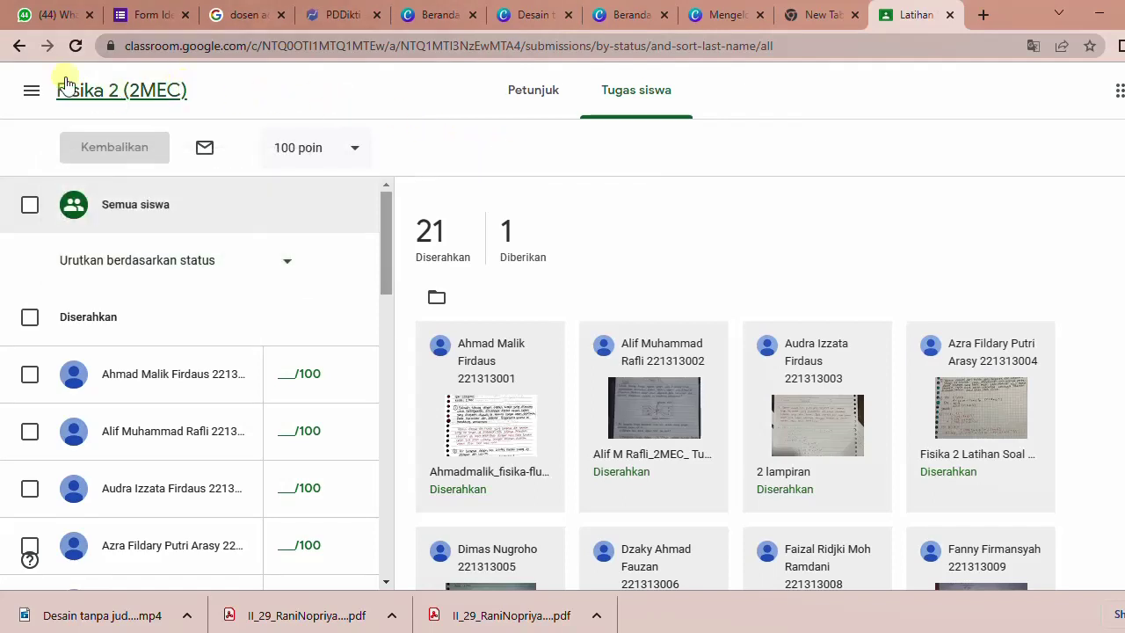
- Return to the Fisika 2 (2MEC) grades and view the options for the 2 Sep Latihan Soal assignment without applying any
click(19, 45)
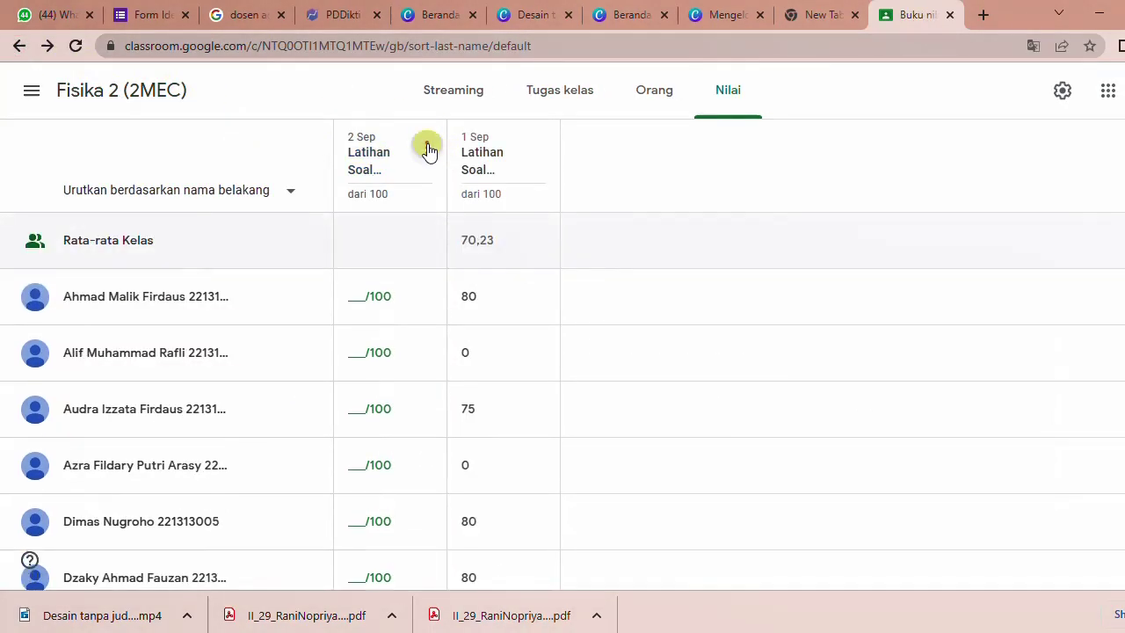
click(427, 146)
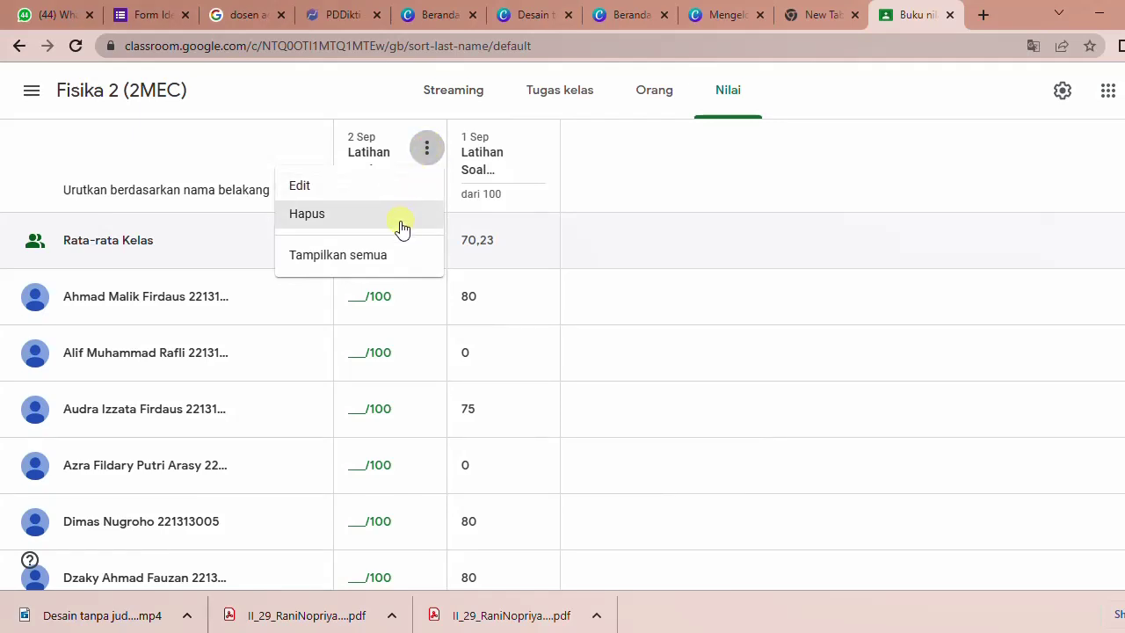
click(651, 173)
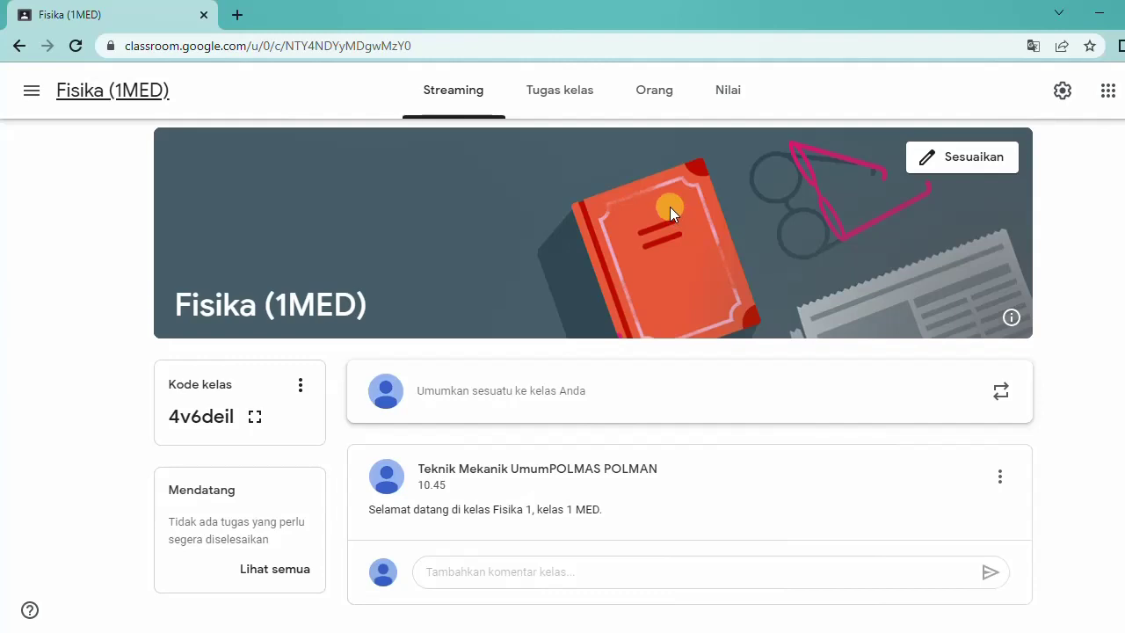
- Open the classwork page of Fisika (1MED) and view the kinds of items that can be created, without choosing one
click(557, 102)
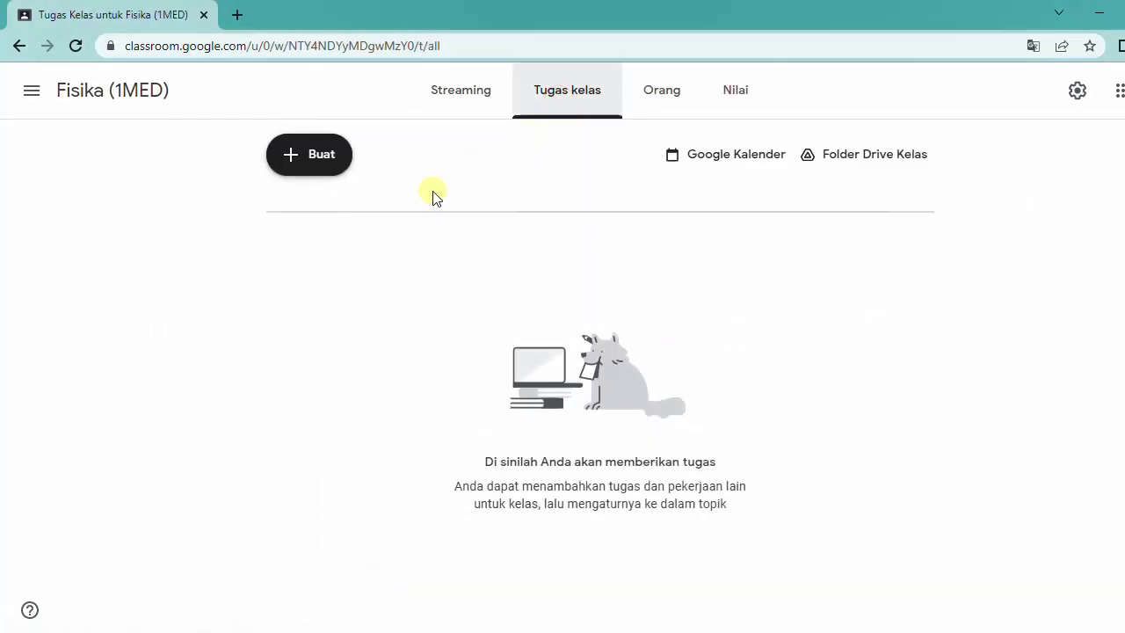
click(333, 175)
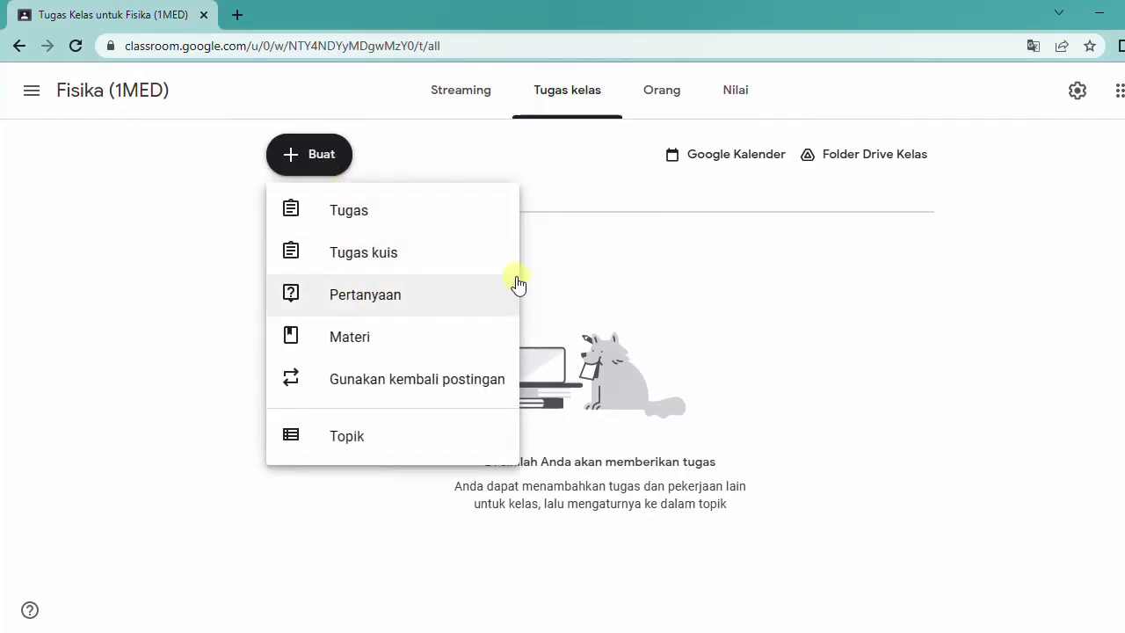
click(611, 277)
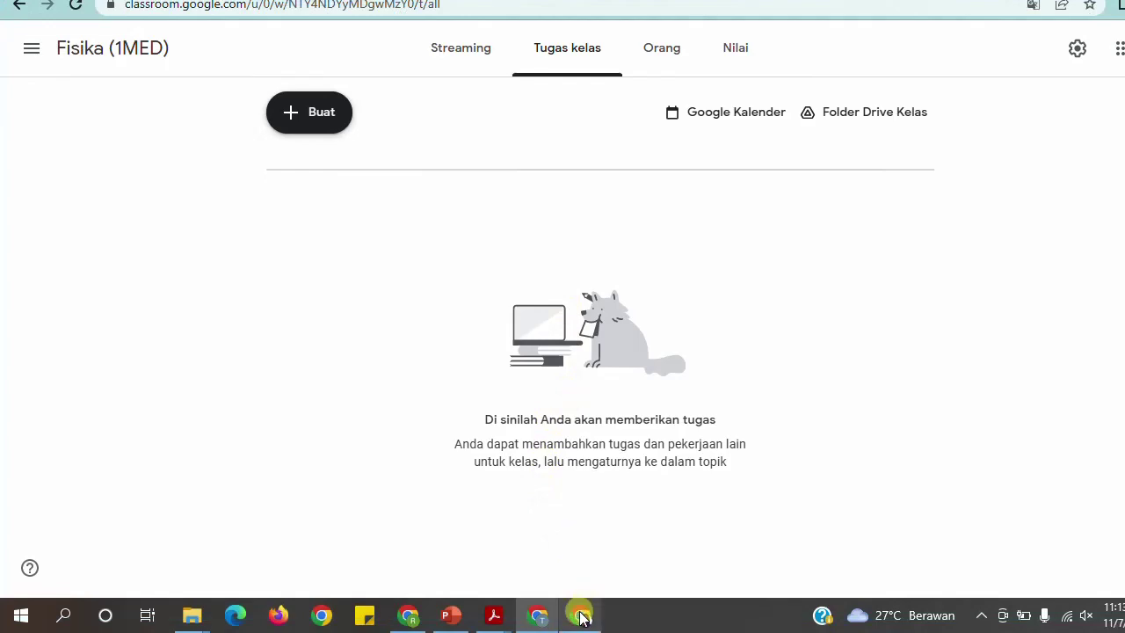
- Switch to the browser window with the Fisika 1 (1MED) class and open the Fisika 2 (2MEC) class from there
click(580, 615)
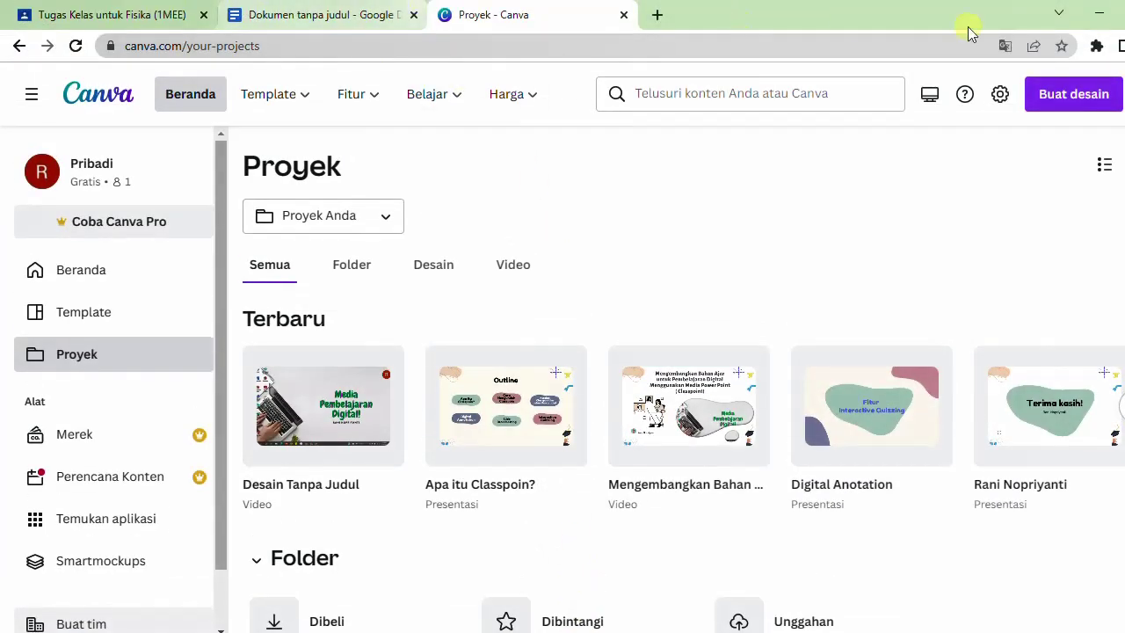
click(1019, 15)
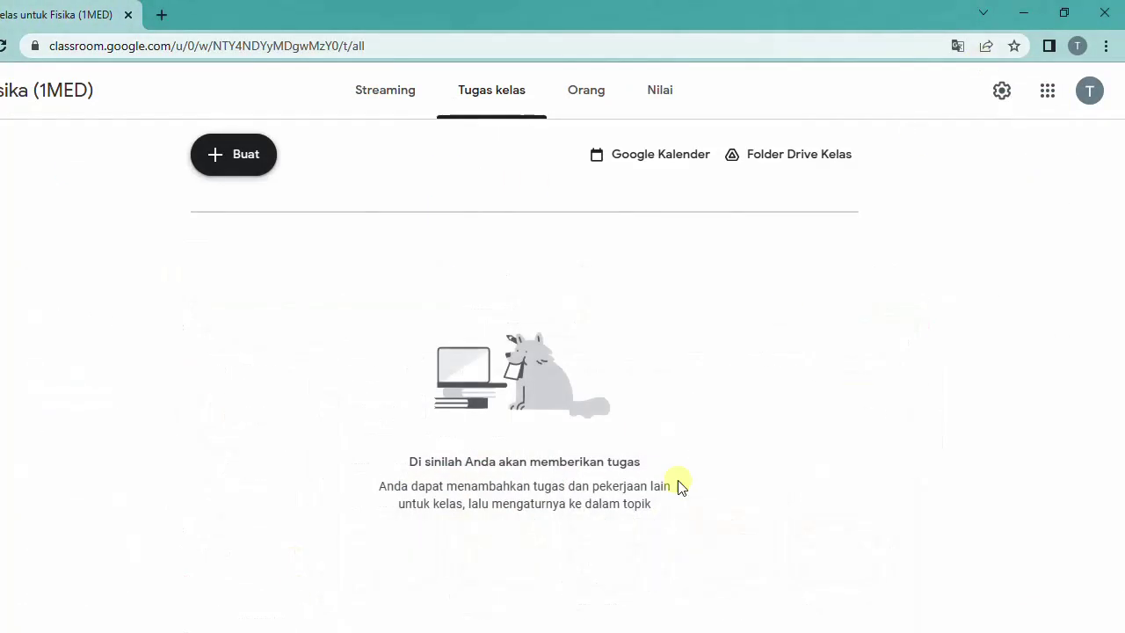
click(333, 615)
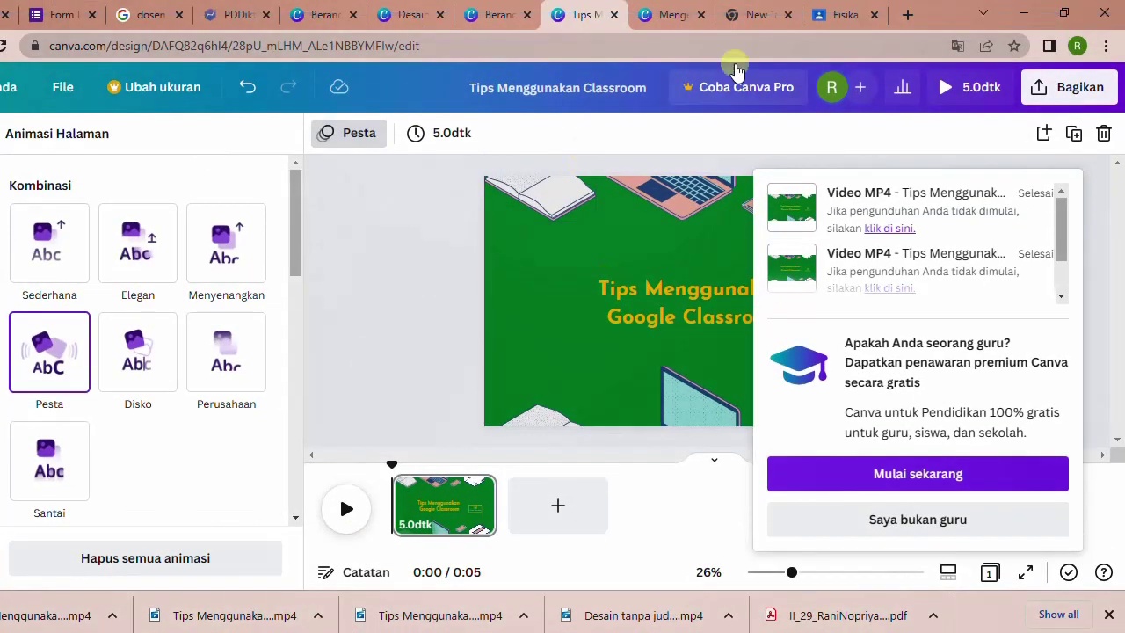
click(817, 13)
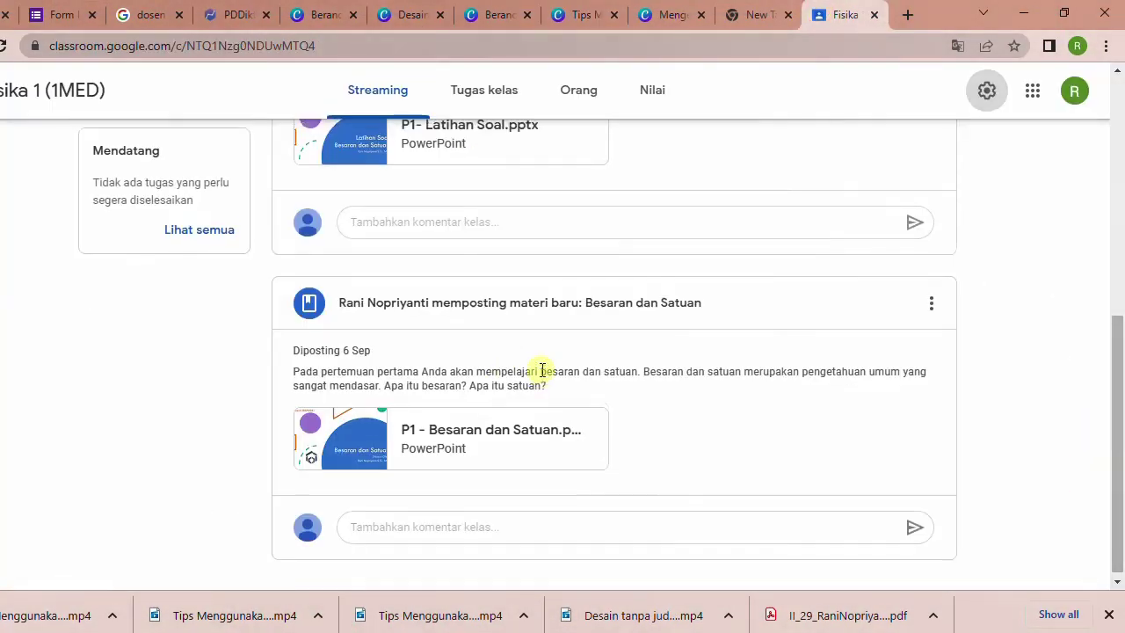
scroll(505, 347, up, 10)
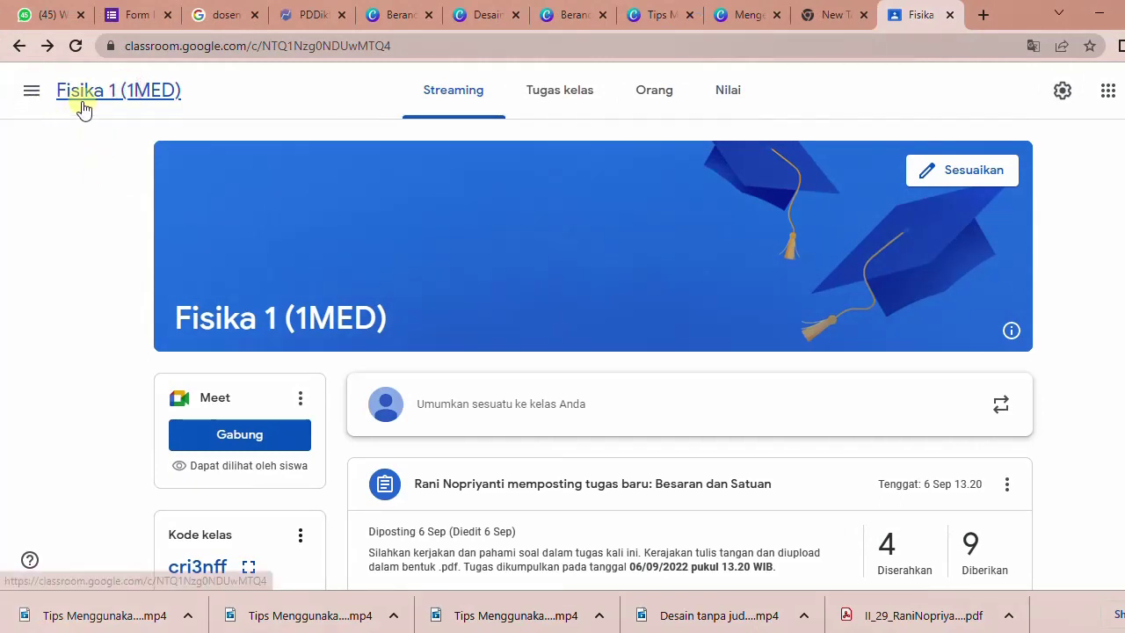
click(30, 92)
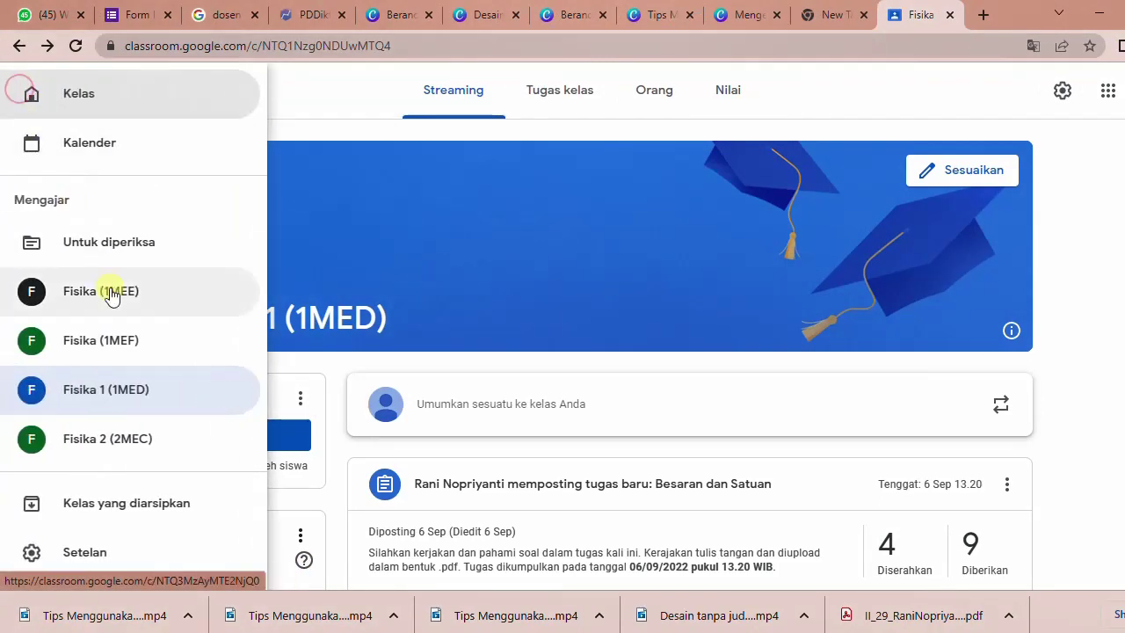
click(136, 437)
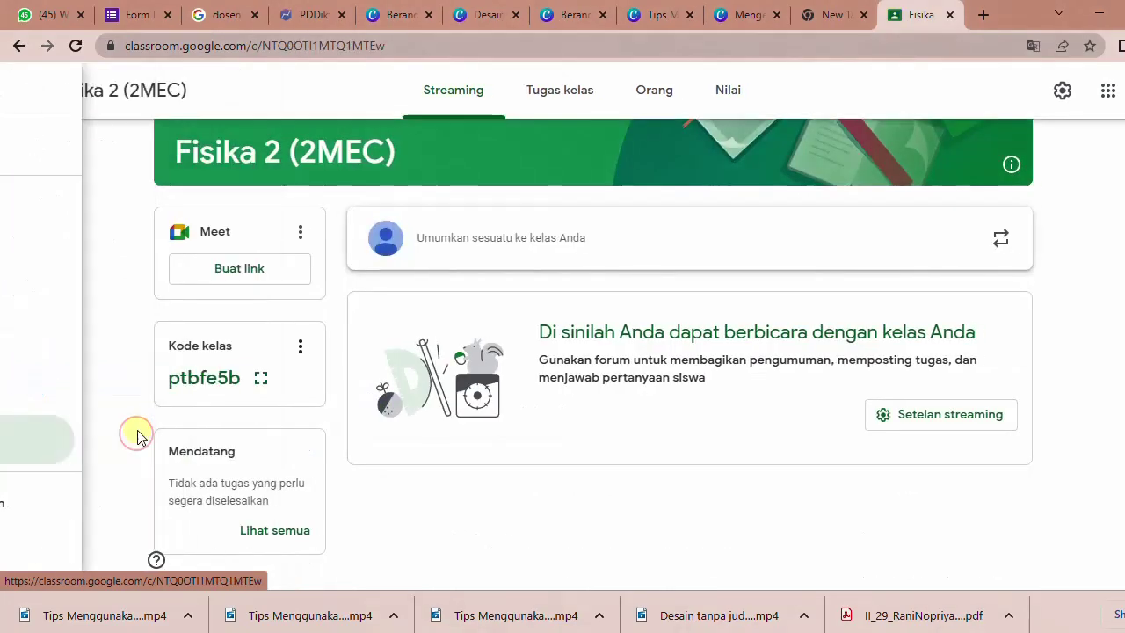
- Examine how the materials and assignments of Fisika 2 (2MEC) are grouped by topic on its Tugas kelas page
click(569, 104)
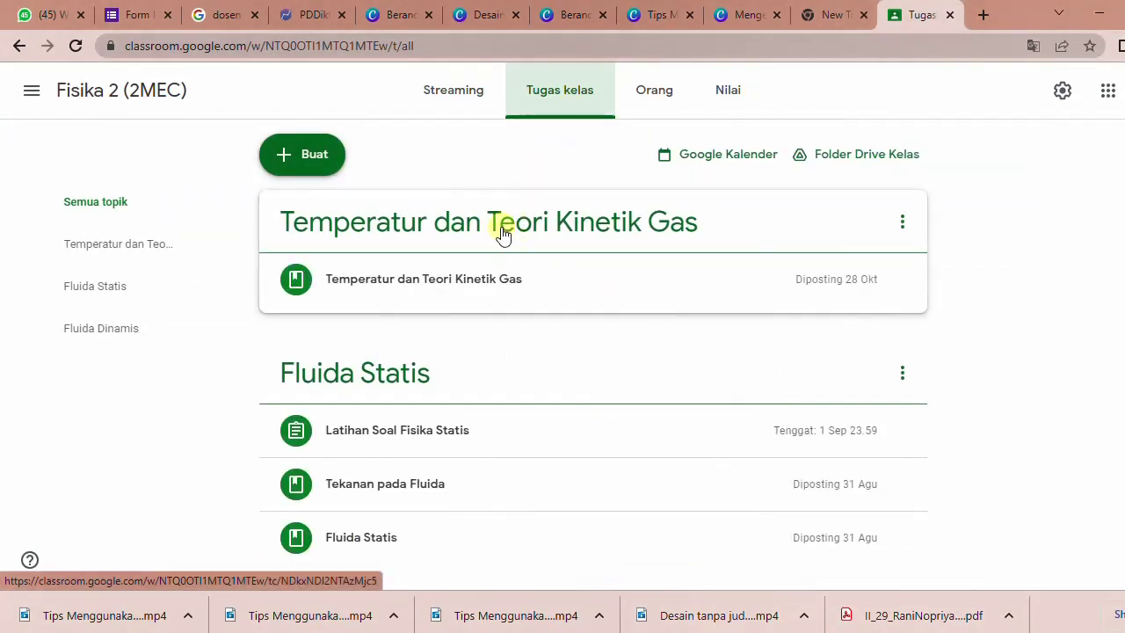
scroll(482, 457, down, 1)
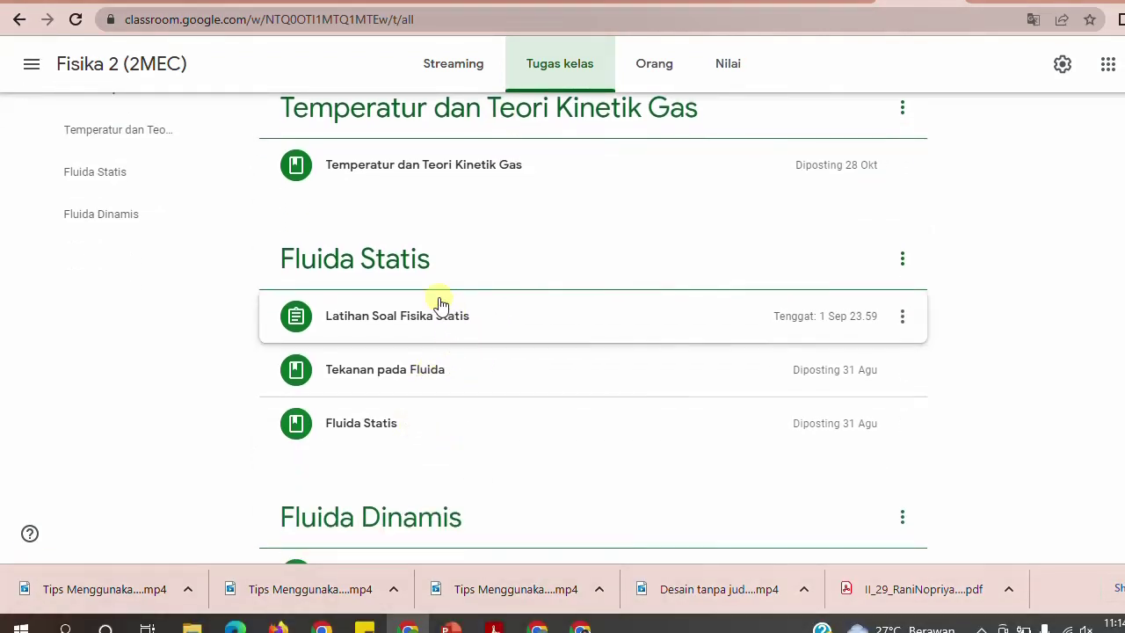
scroll(436, 293, down, 1)
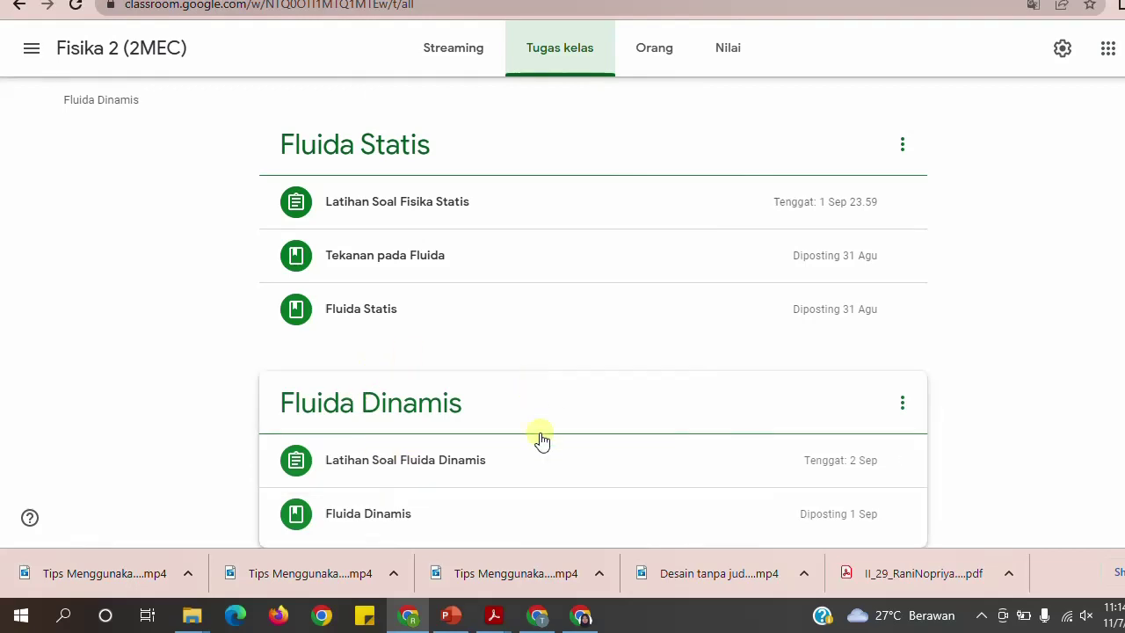
scroll(444, 355, up, 2)
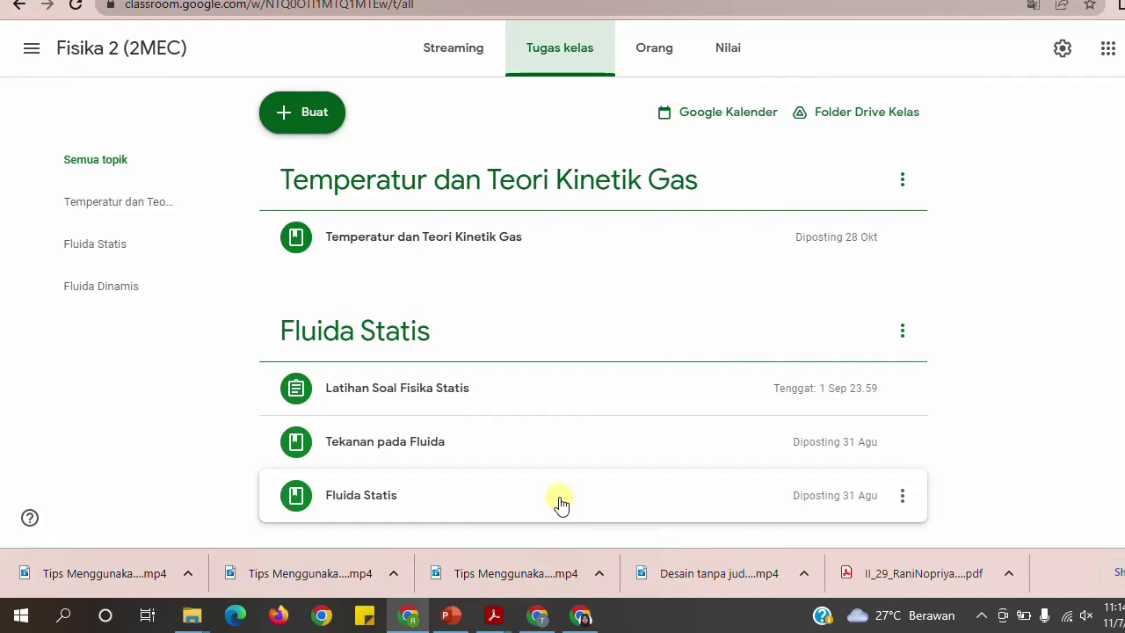
- Return to the Fisika (1MED) classwork page and start adding a new topic
click(538, 615)
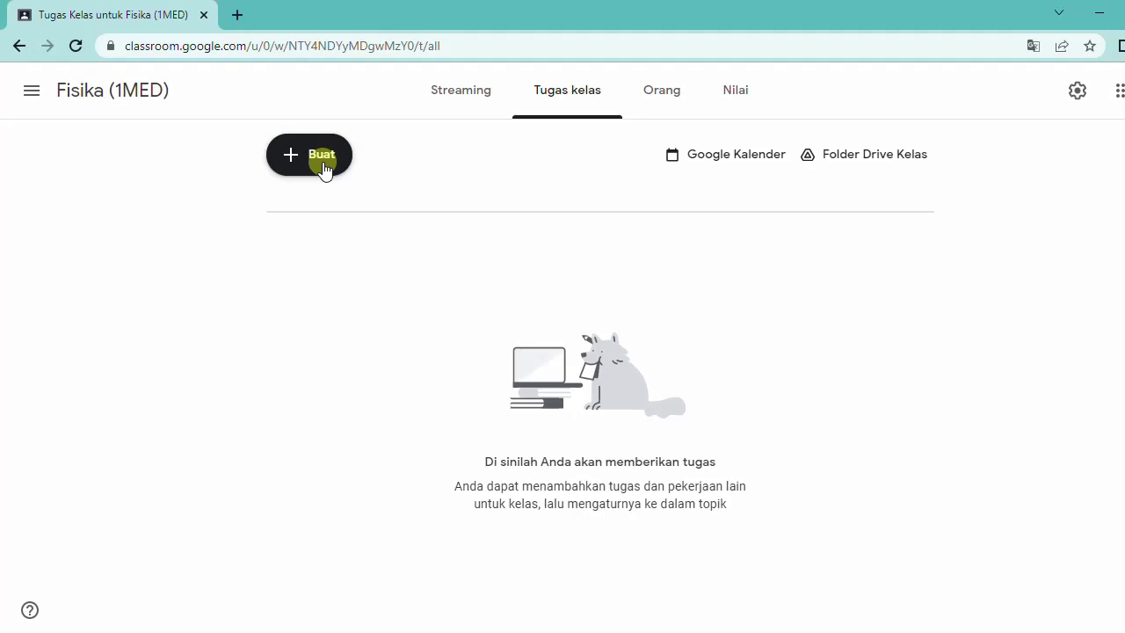
click(324, 167)
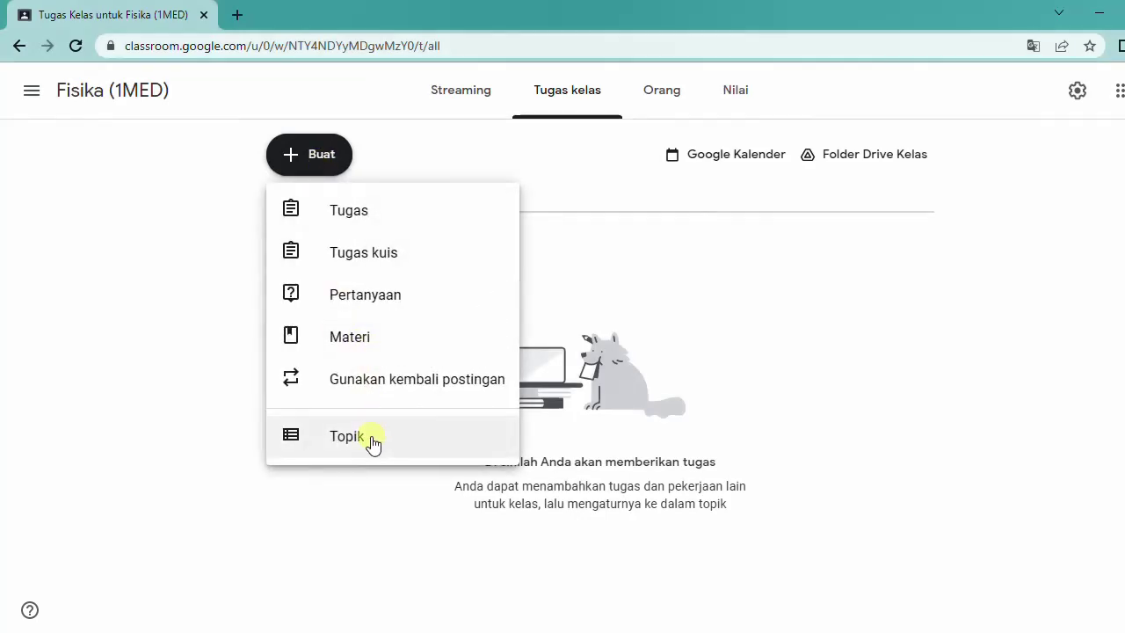
click(373, 444)
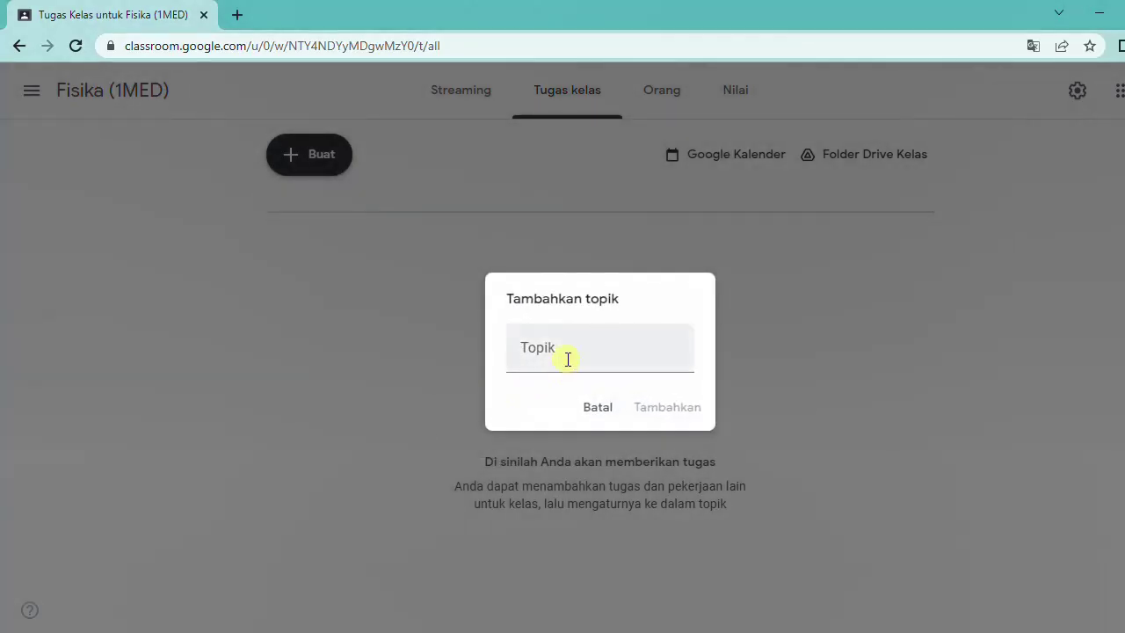
click(572, 351)
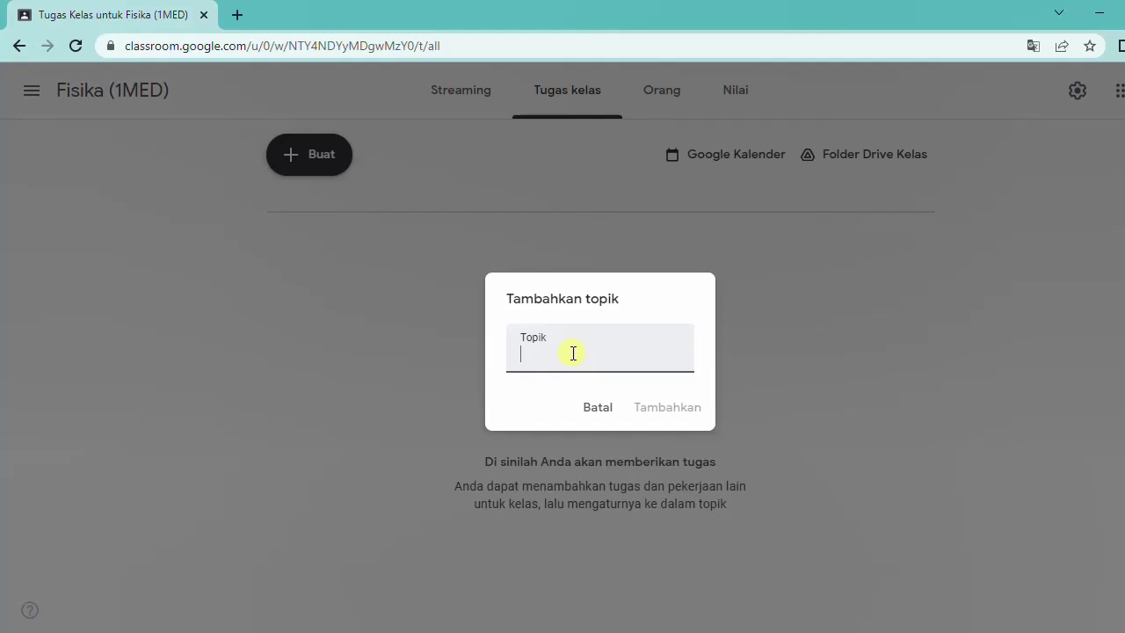
text(U)
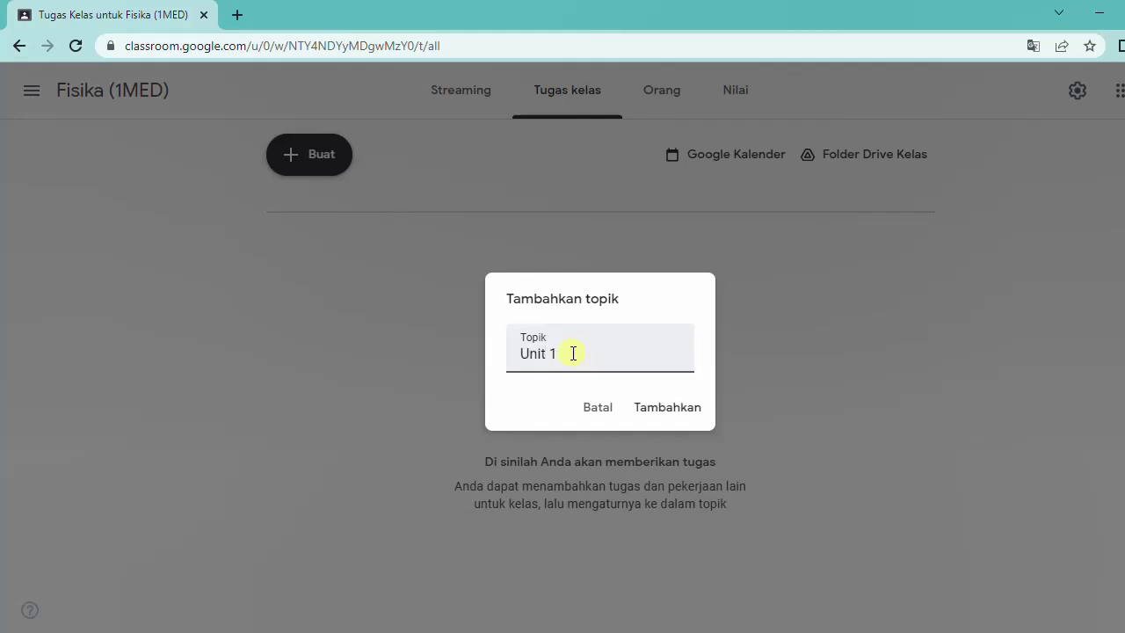
text(nit 1)
key(BackSpace)
key(BackSpace)
key(BackSpace)
key(BackSpace)
key(BackSpace)
key(BackSpace)
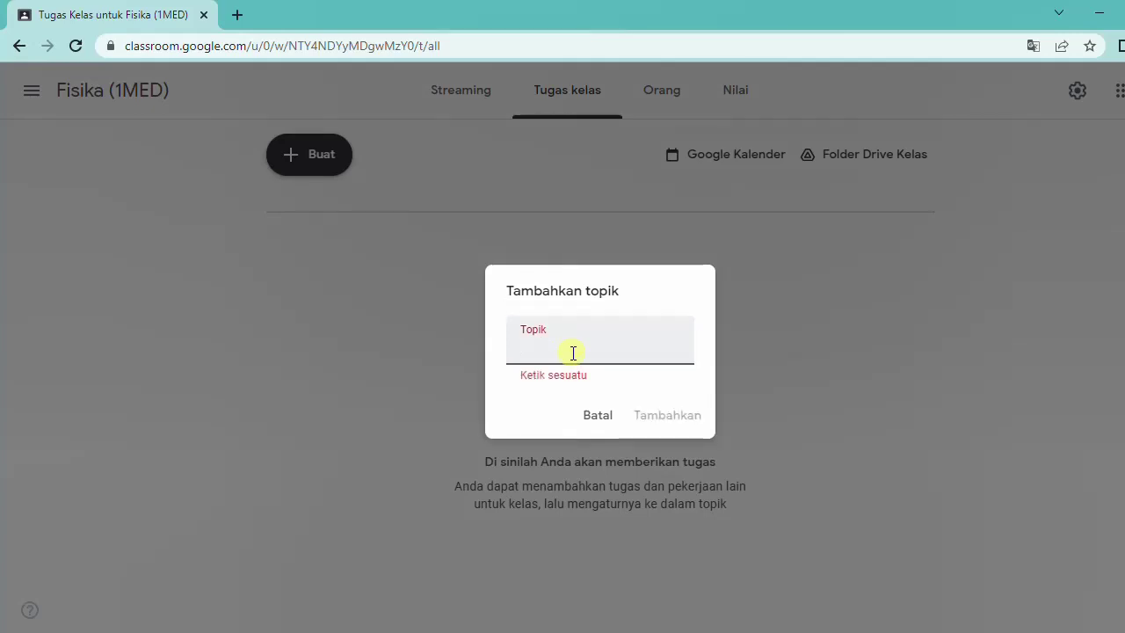
- Name the new topic "Bab 1 - Besaran dan Satuan" and add it to the class
text(Bab 1)
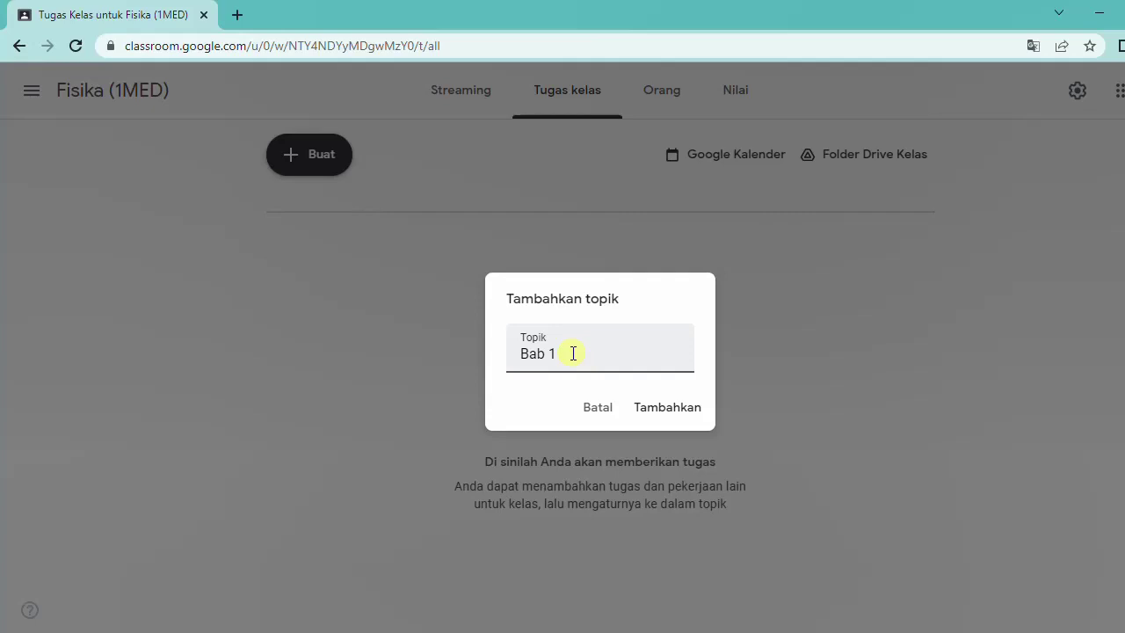
text( - Besaran dan satuan)
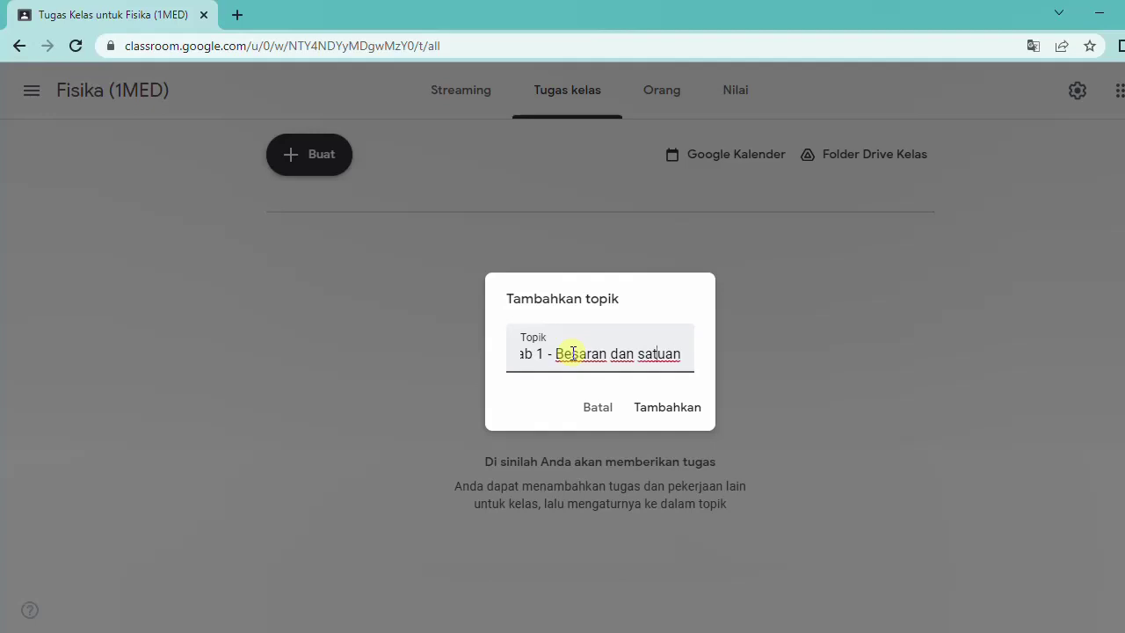
key(BackSpace)
text(S)
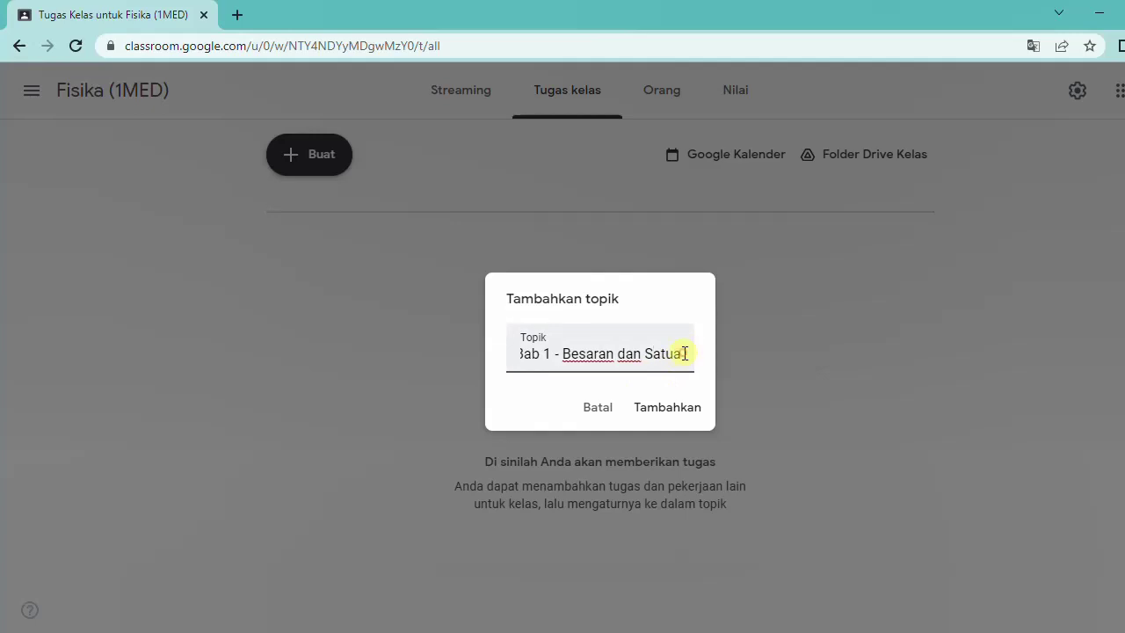
text(n)
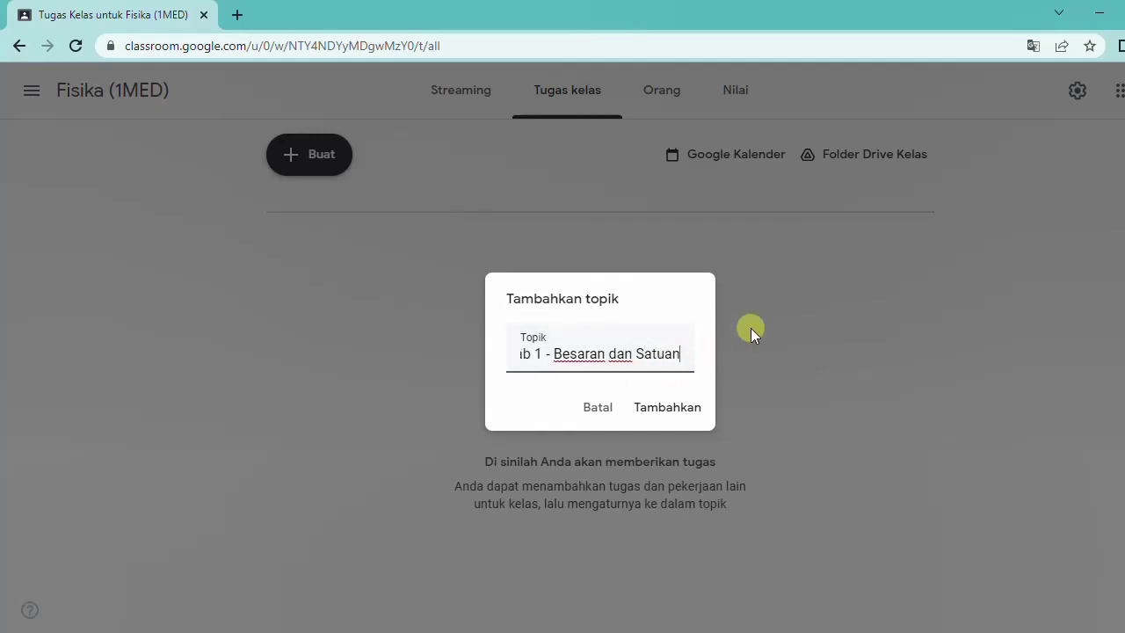
click(667, 411)
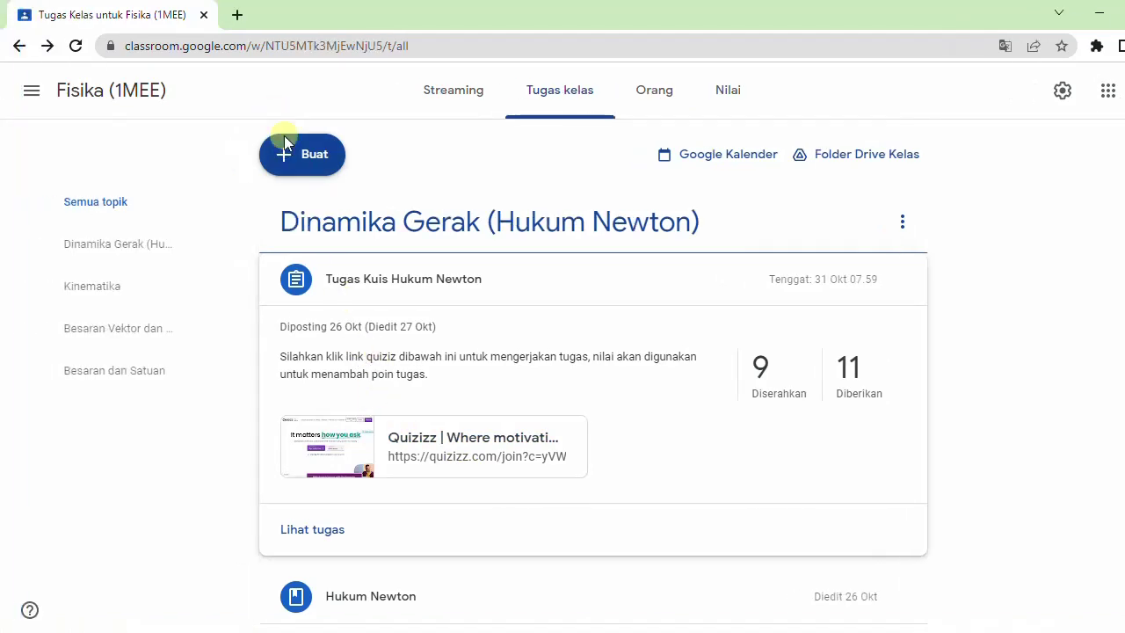
- Open the Quizizz website in a new browser tab
click(238, 15)
click(242, 45)
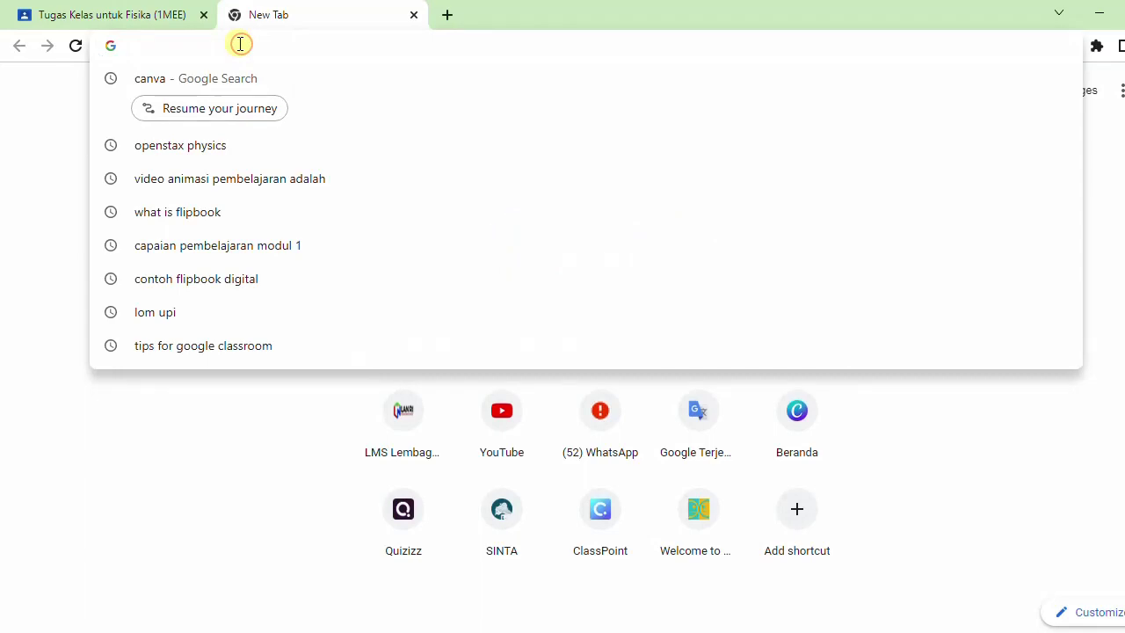
text(quiz)
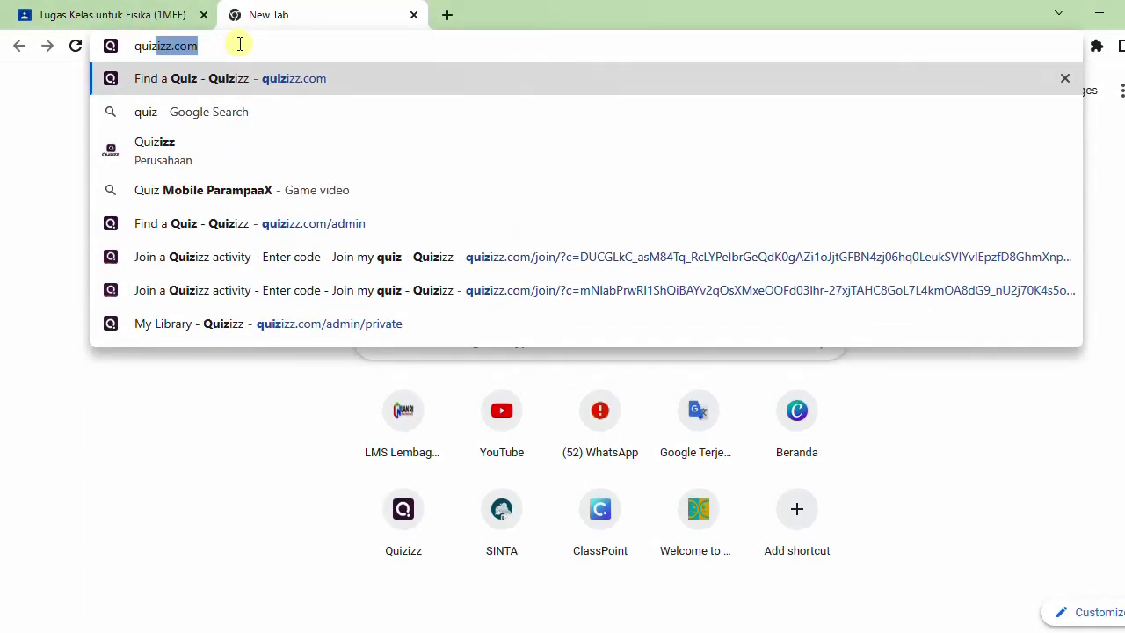
key(Return)
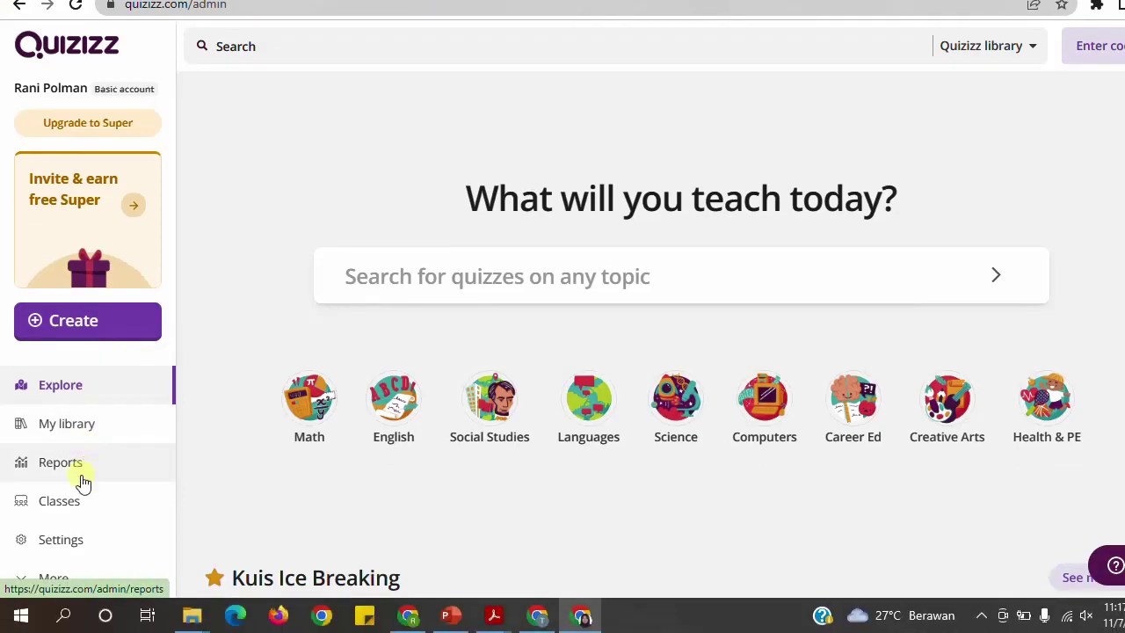
- Import the Google Classroom classes Fisika (1MEF) and Fisika 1 (1MED) into the Quizizz class list
click(75, 543)
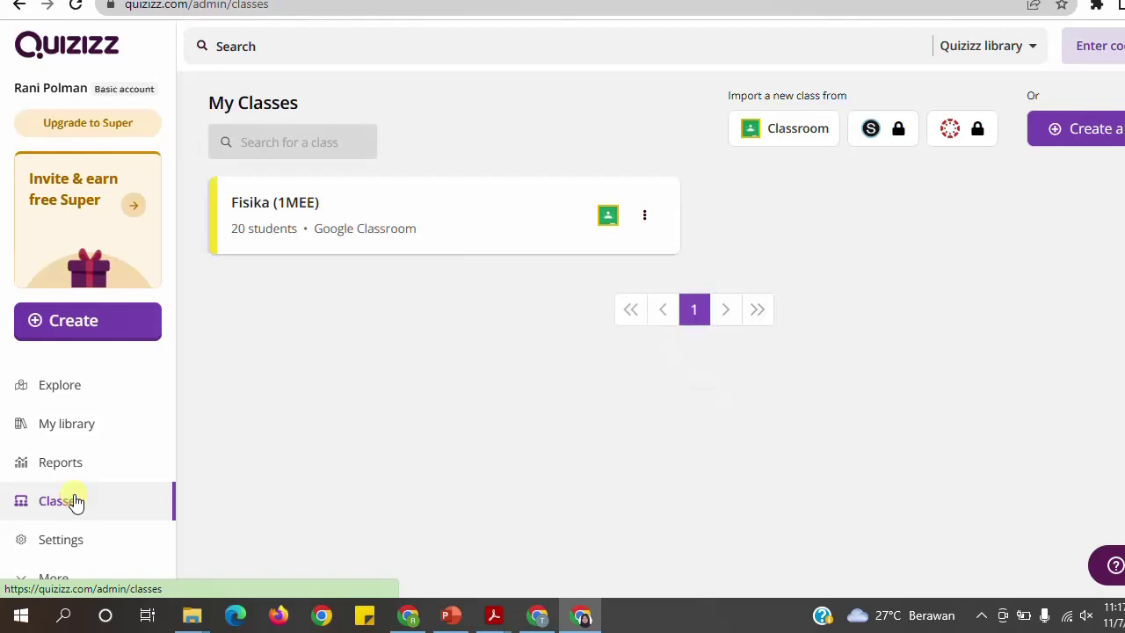
click(753, 138)
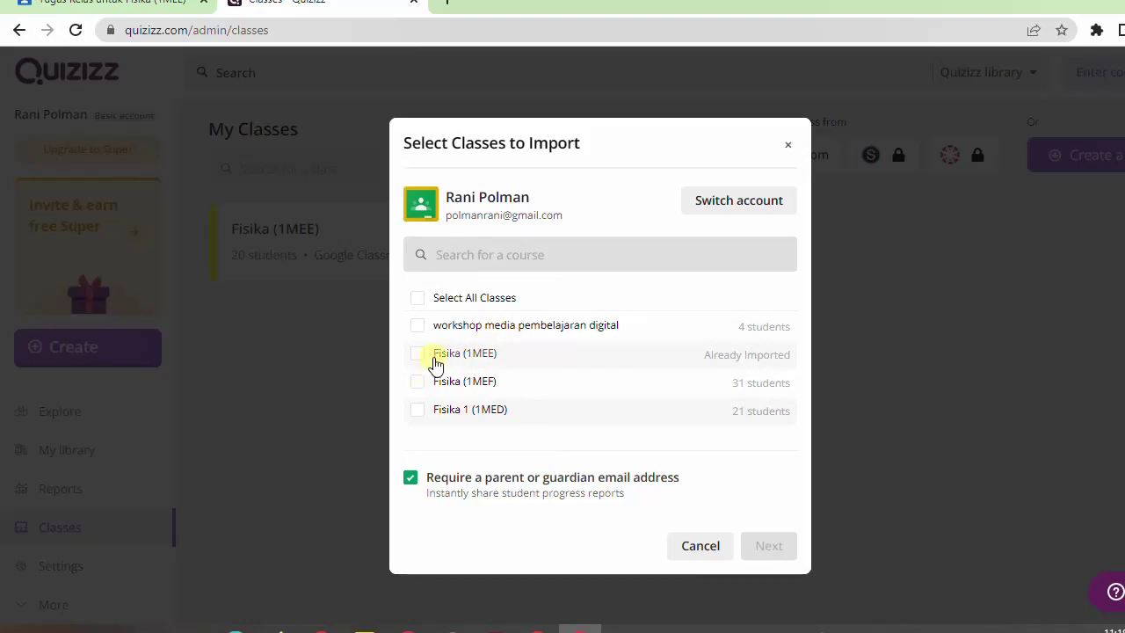
click(417, 383)
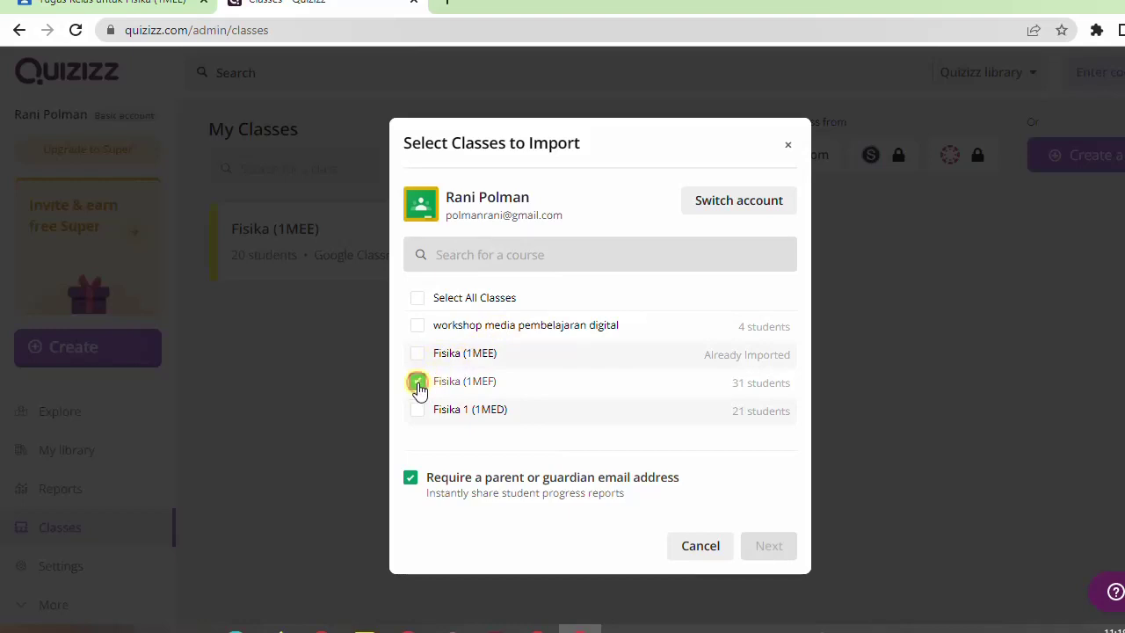
click(418, 410)
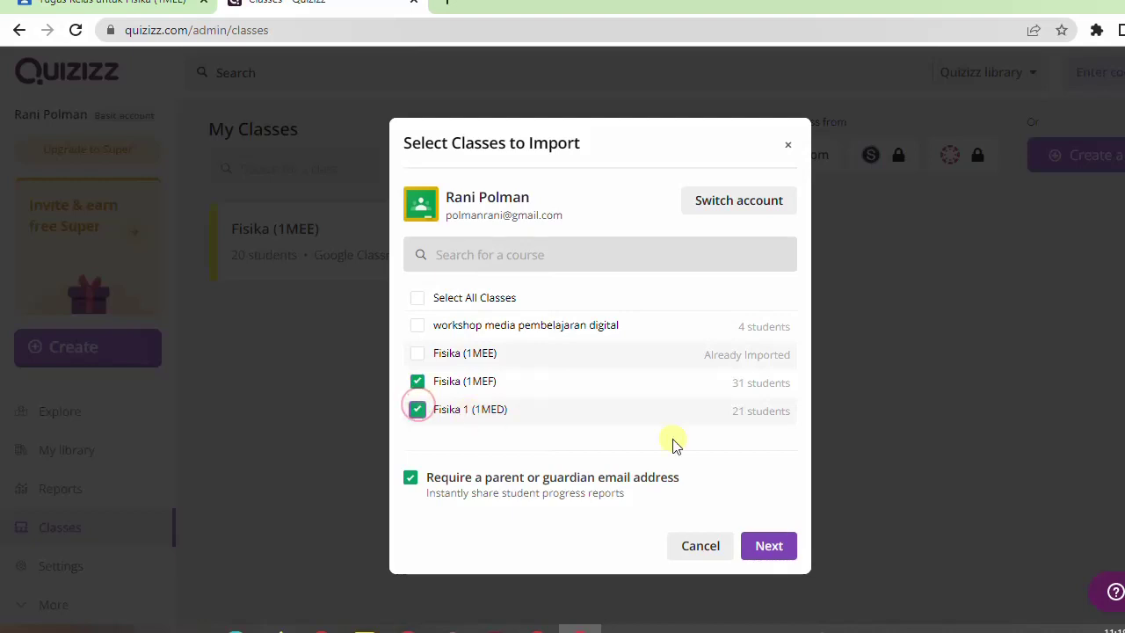
click(785, 551)
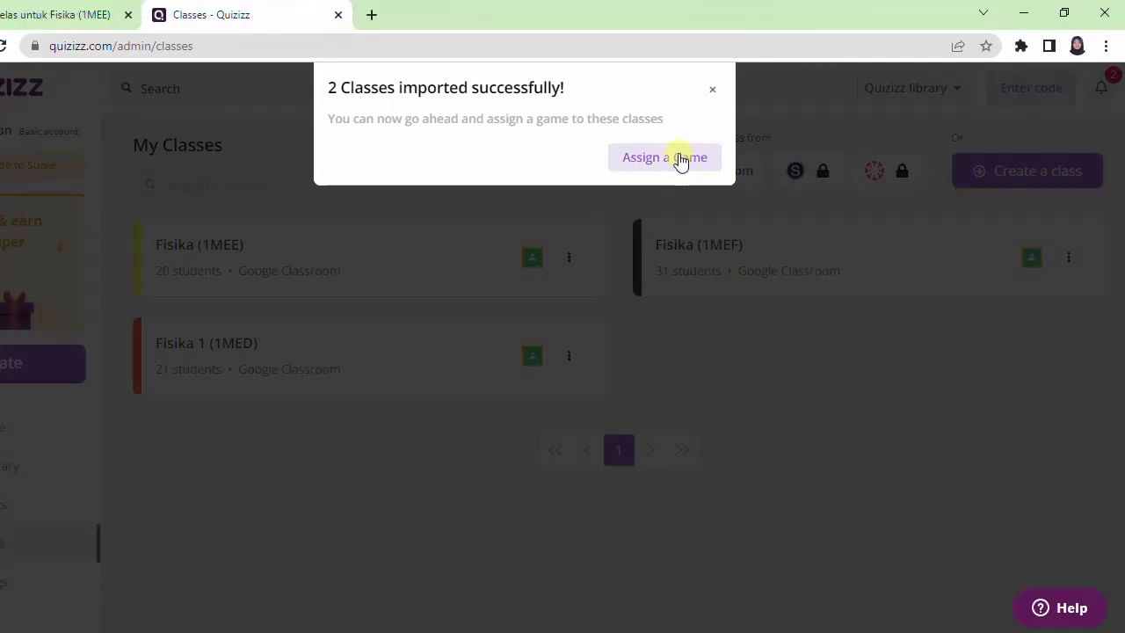
click(711, 92)
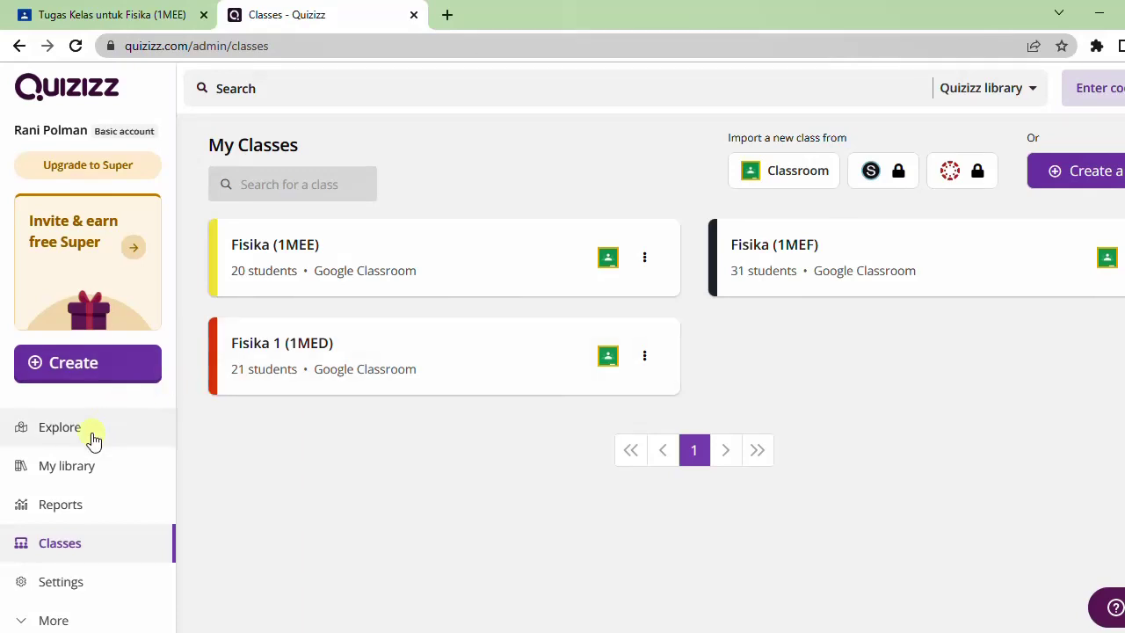
- Open the Hukum Newton quiz from the personal library and start assigning it as homework
click(74, 472)
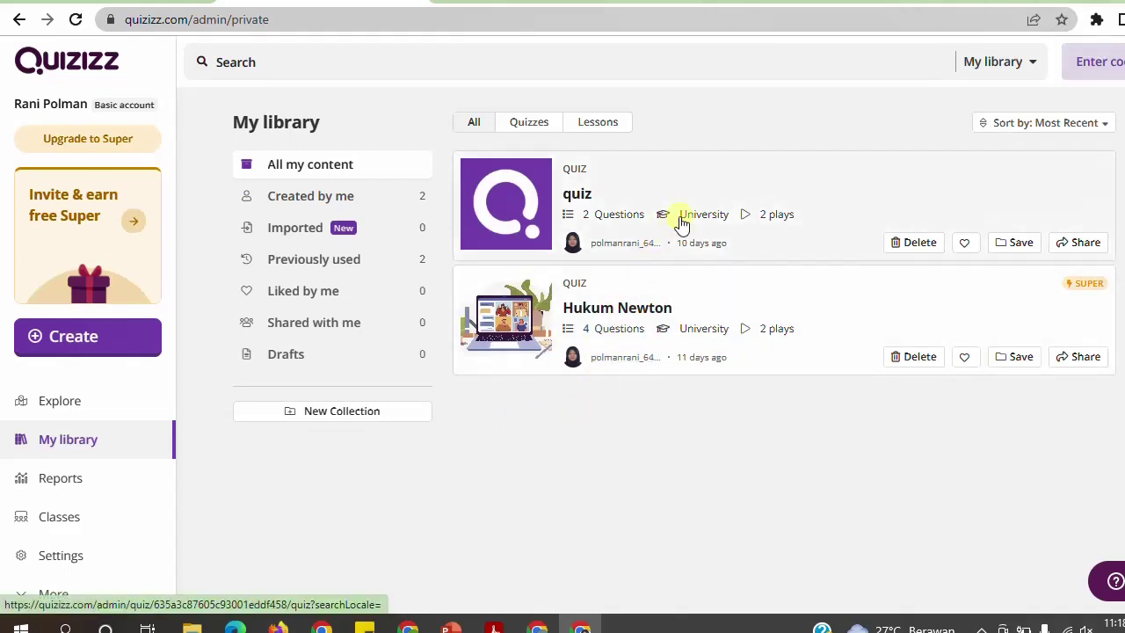
click(667, 315)
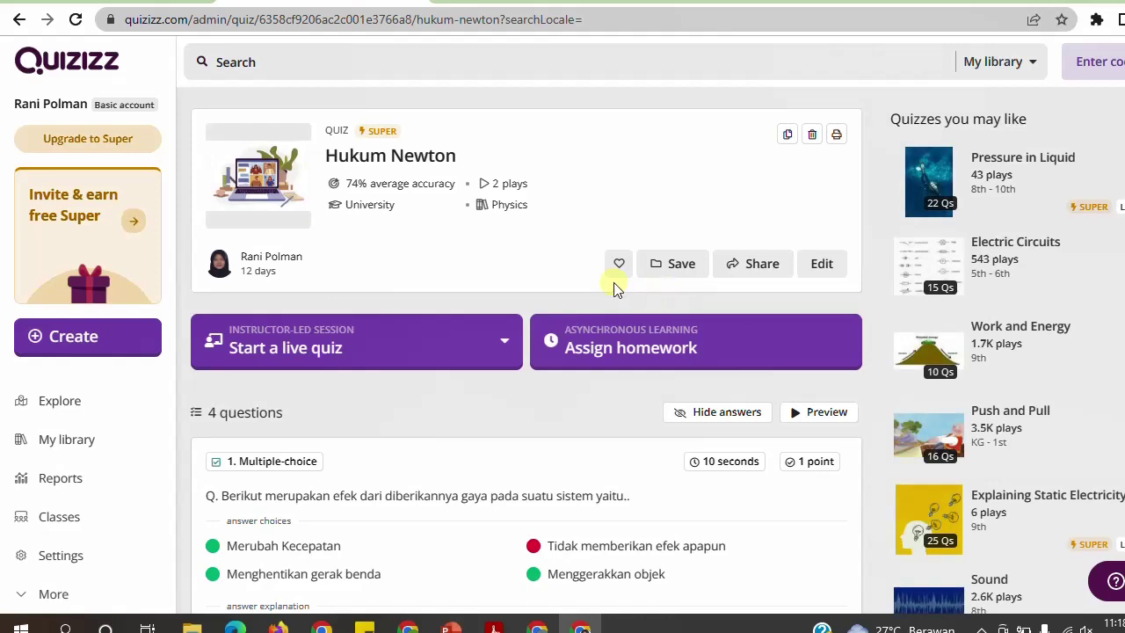
click(616, 327)
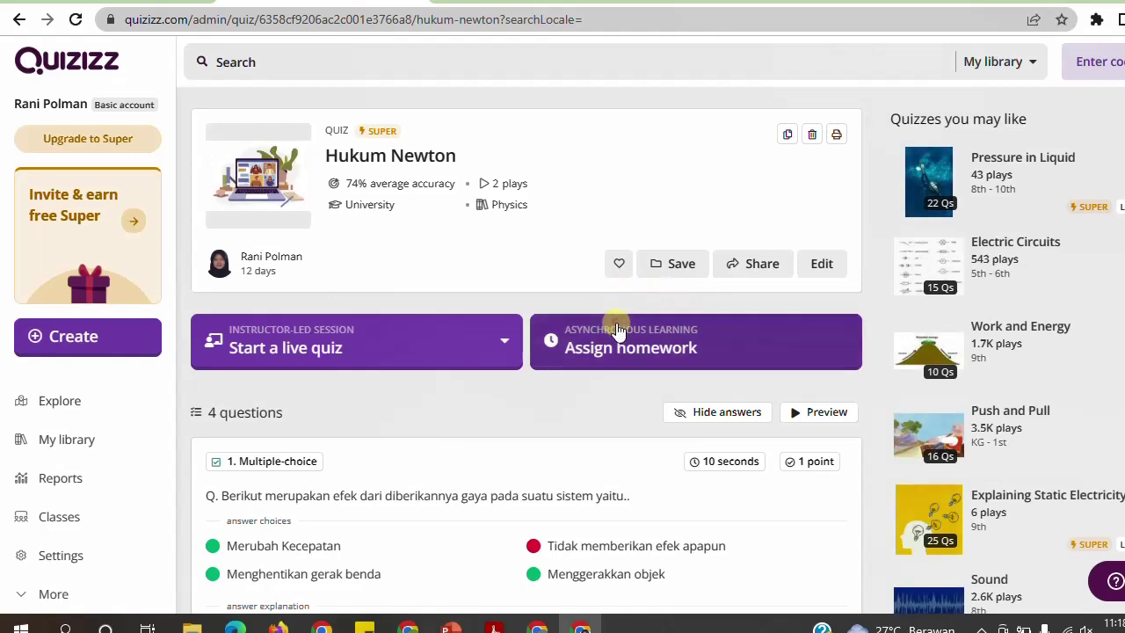
- Select the class Fisika 1 (1MED) for the homework and continue to the assignment details
scroll(620, 329, down, 2)
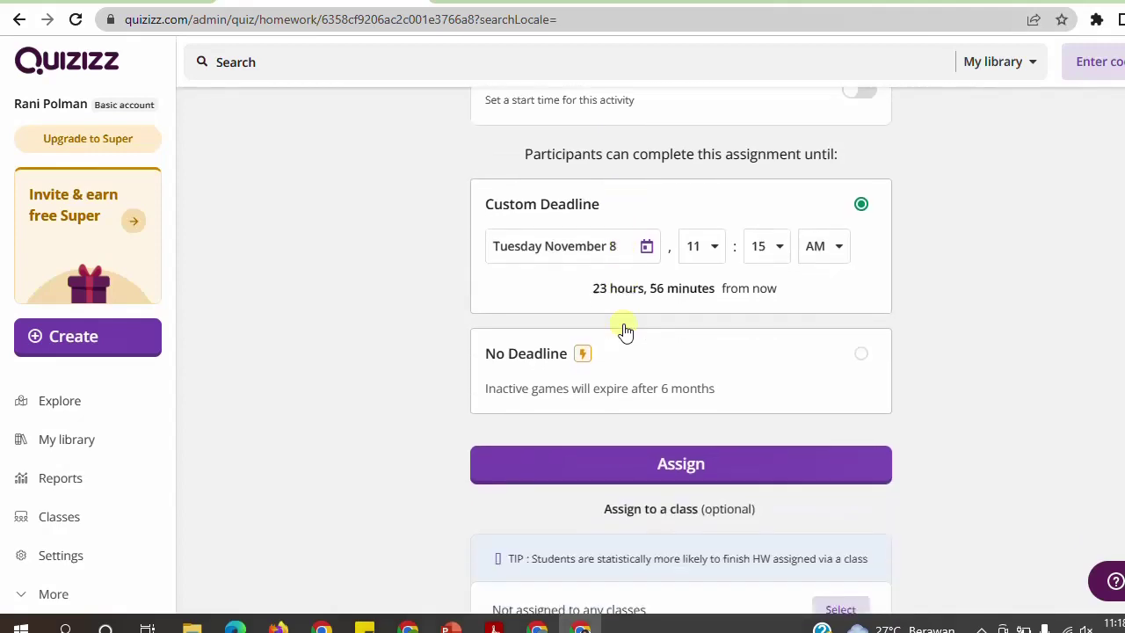
scroll(624, 330, down, 3)
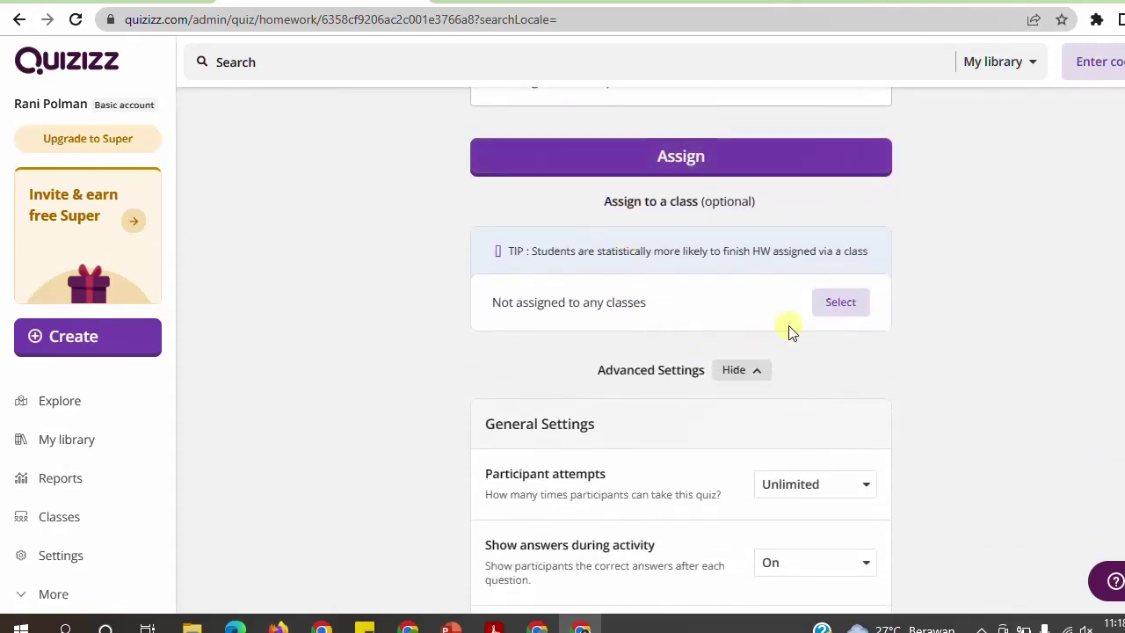
click(839, 303)
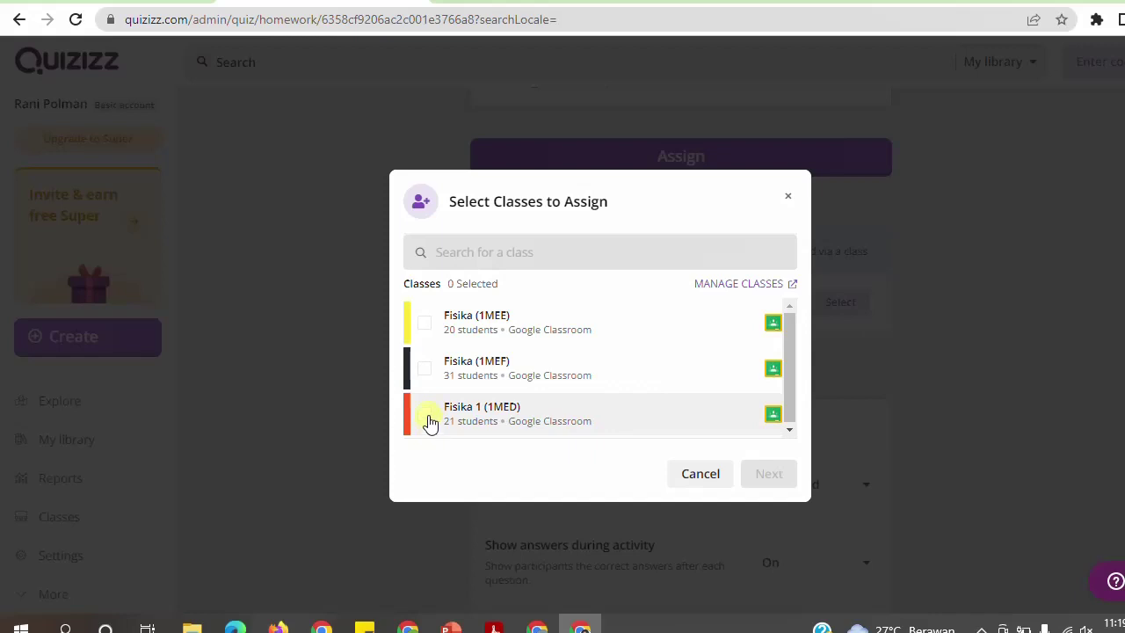
click(426, 414)
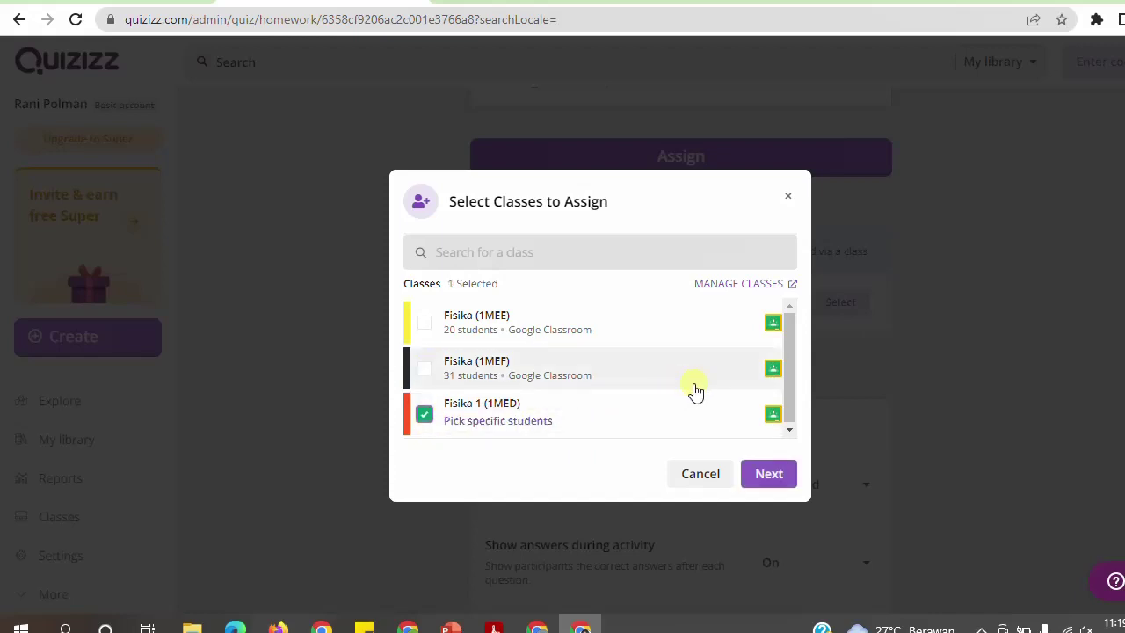
click(769, 475)
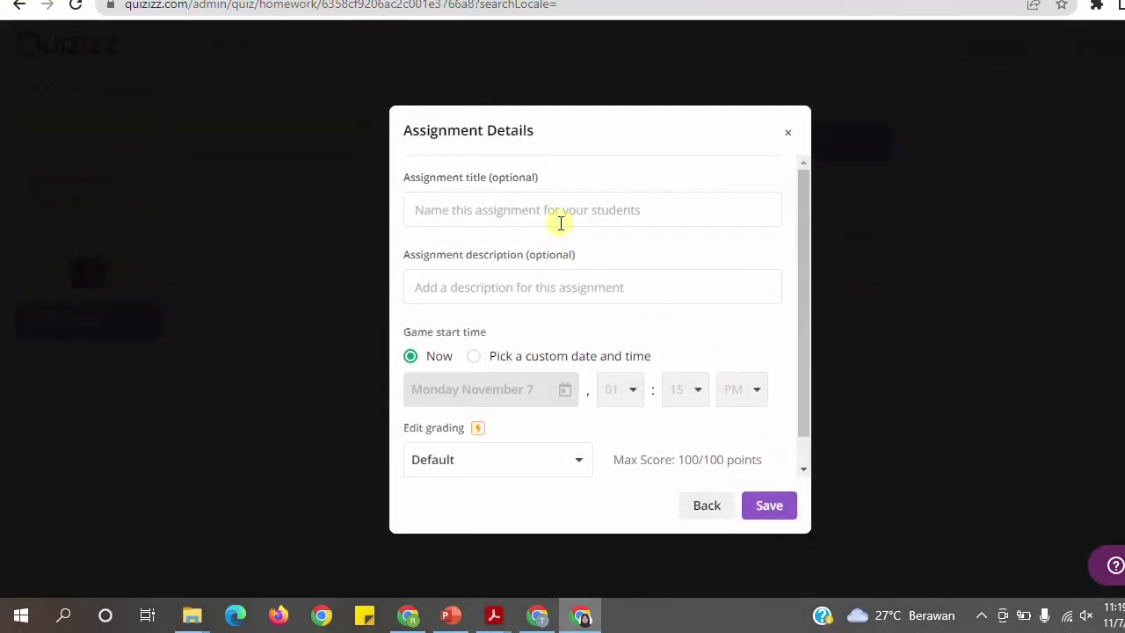
- Title the assignment "Tugas Hukum Newton"
click(573, 194)
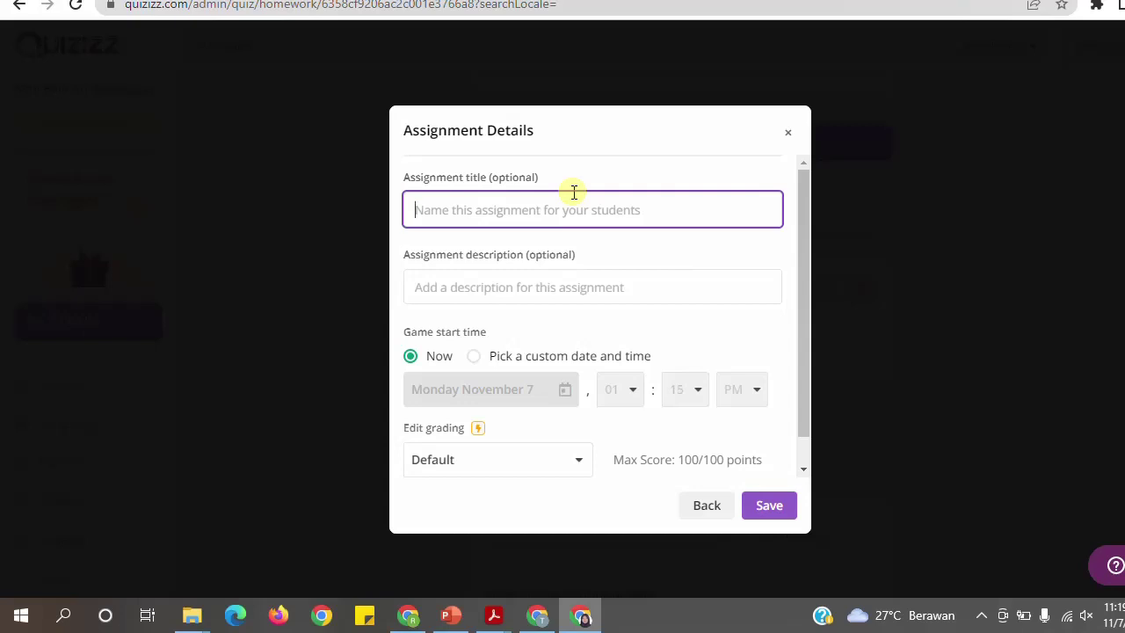
text(Tugas)
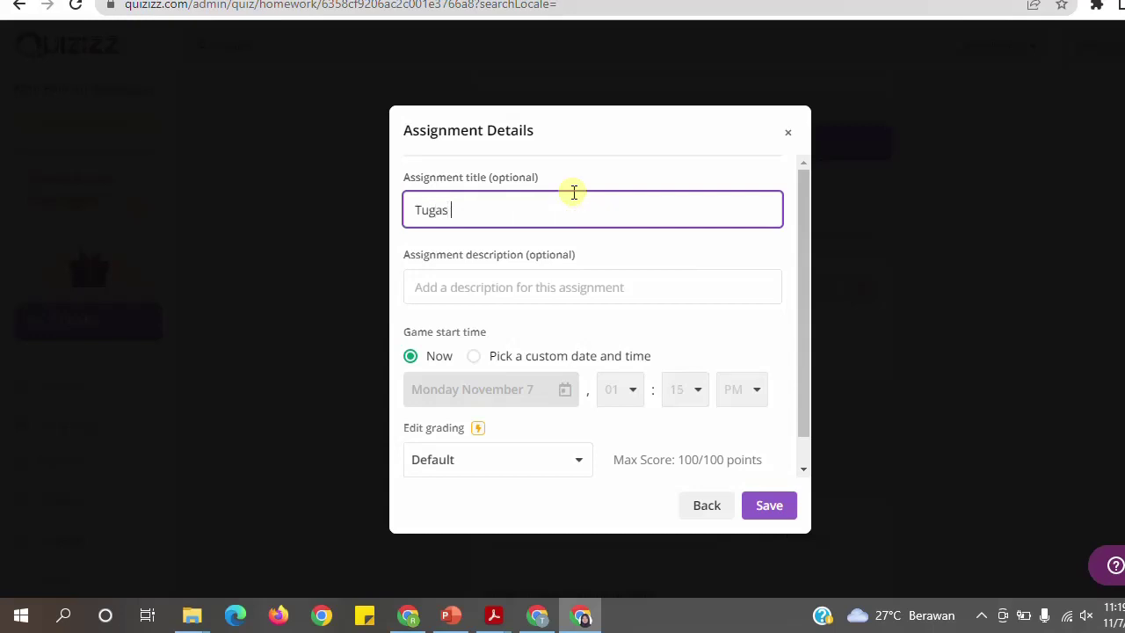
text( Hukum Newton)
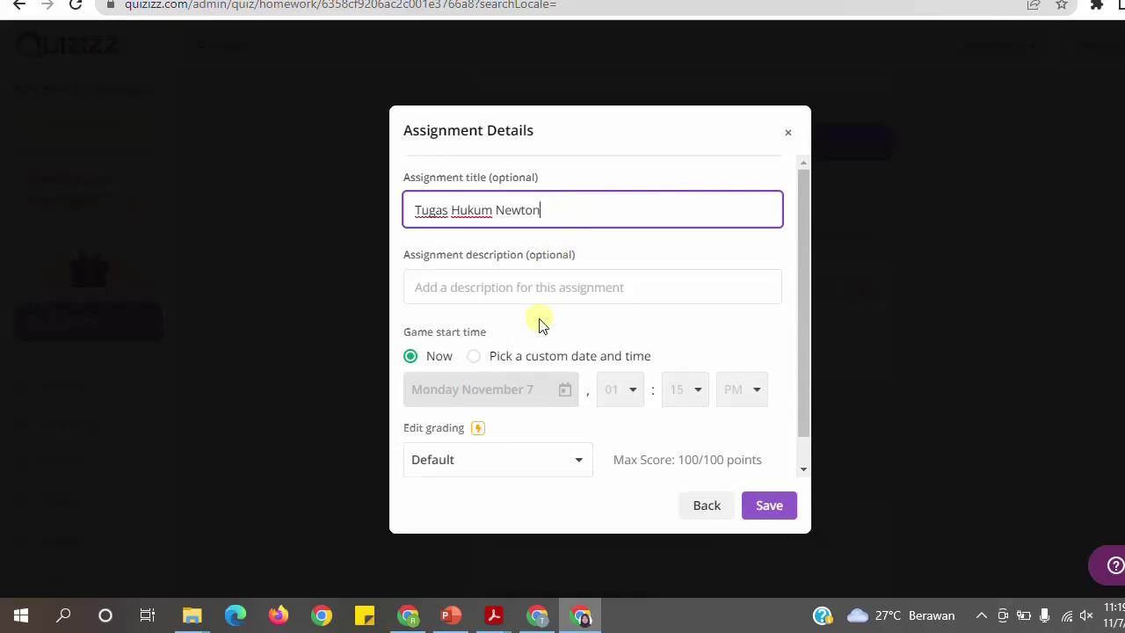
- Enter the assignment description "Silahkan kerjakan tugas berikut, nilai yang diperoleh akan diinput untuk menambah nilau tugas anda."
click(551, 289)
text(Sila)
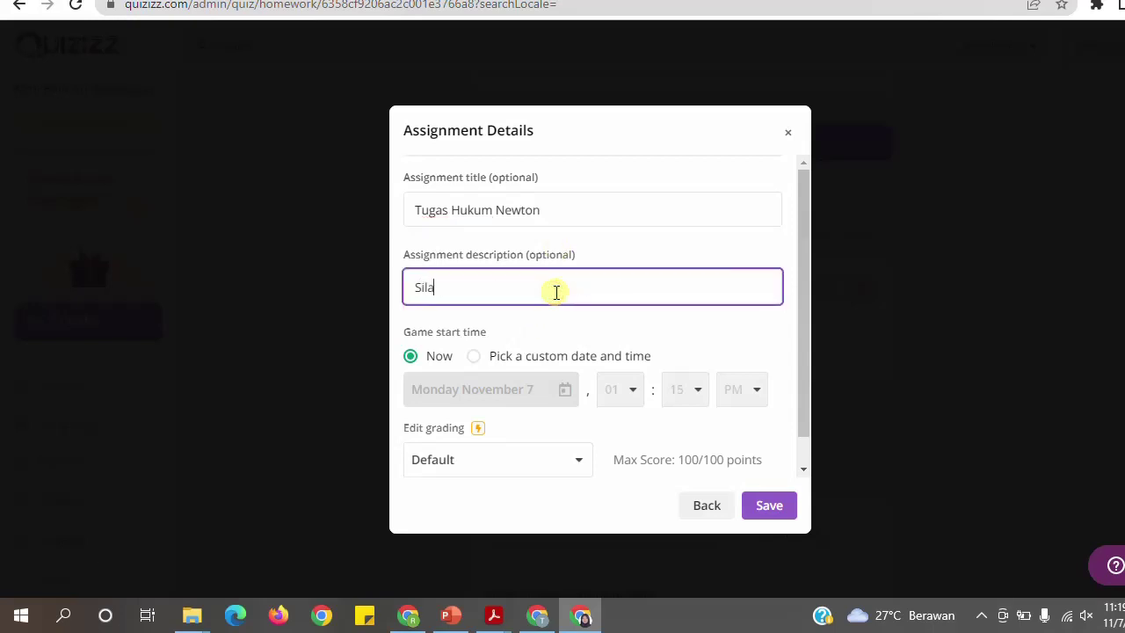
text(hkan kerjakan tugas berikut, nilai yang)
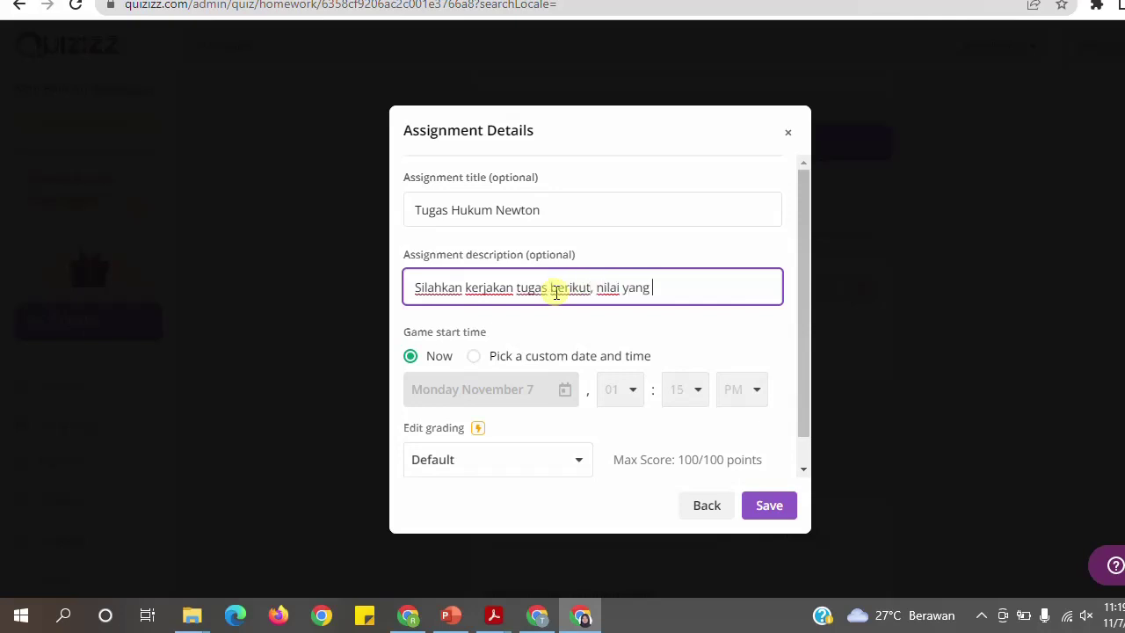
text(diperoleh akan diinpu)
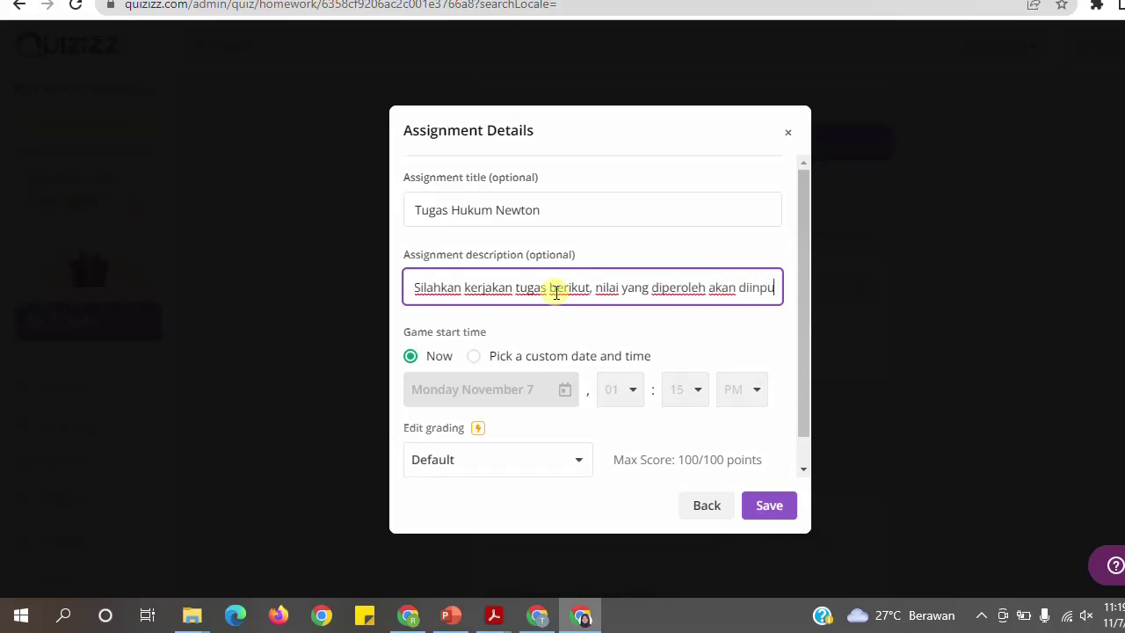
text(t untuk)
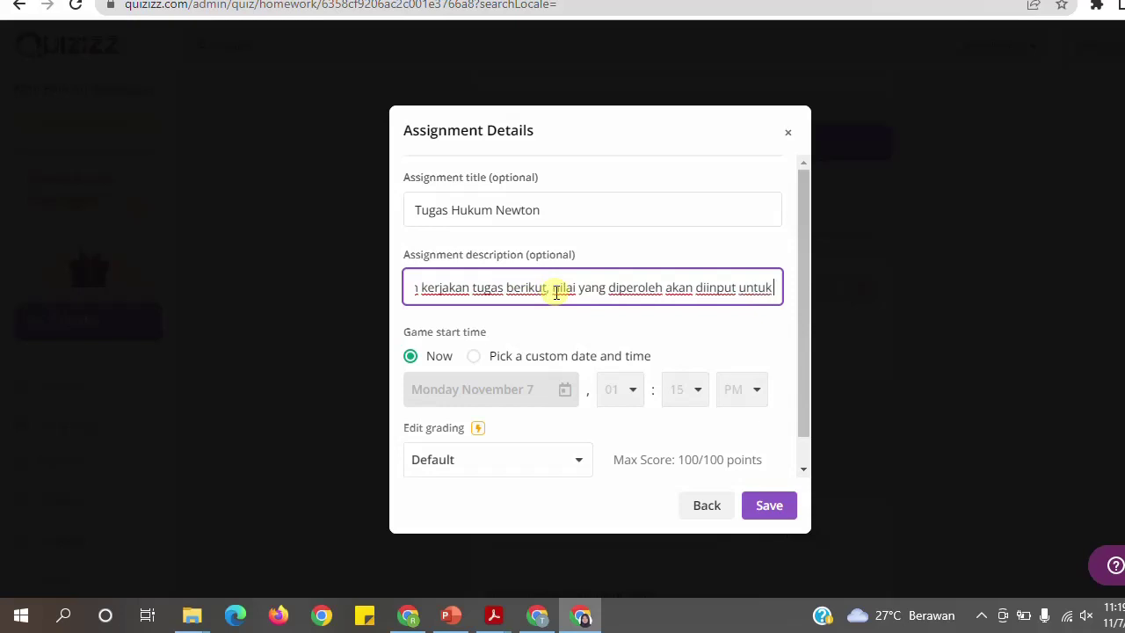
text( menambah nil)
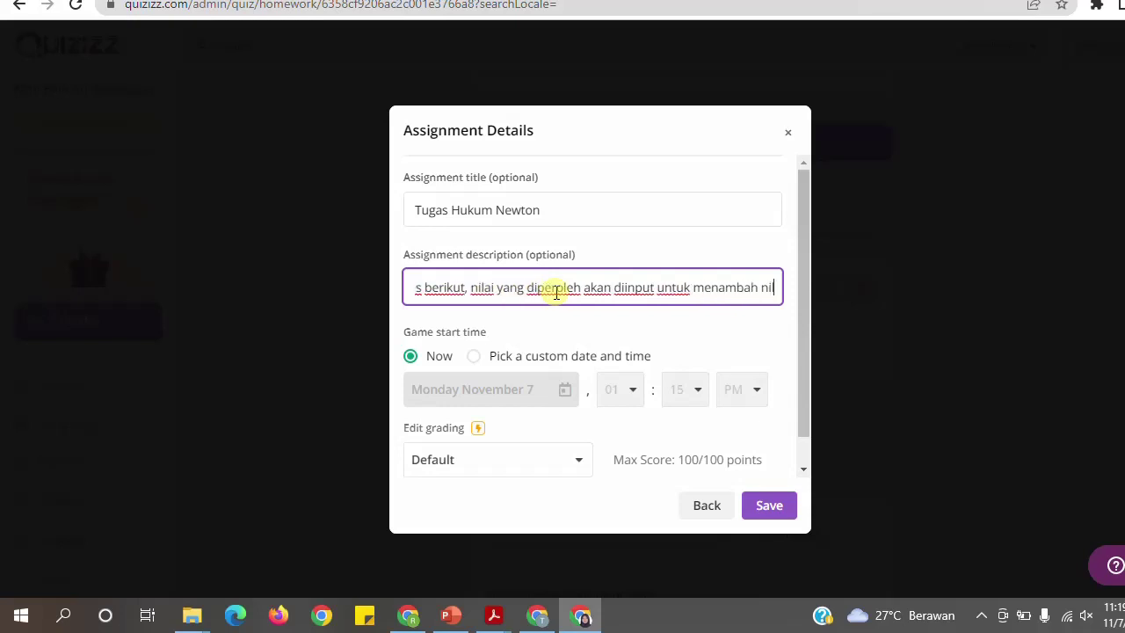
text(au tugas)
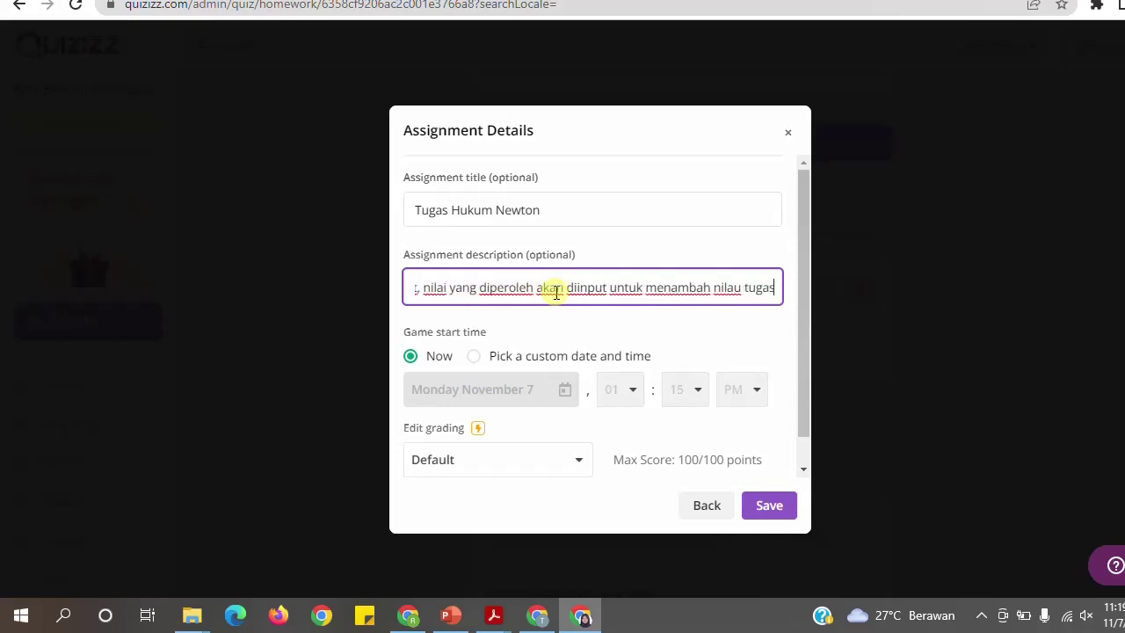
text( anda.)
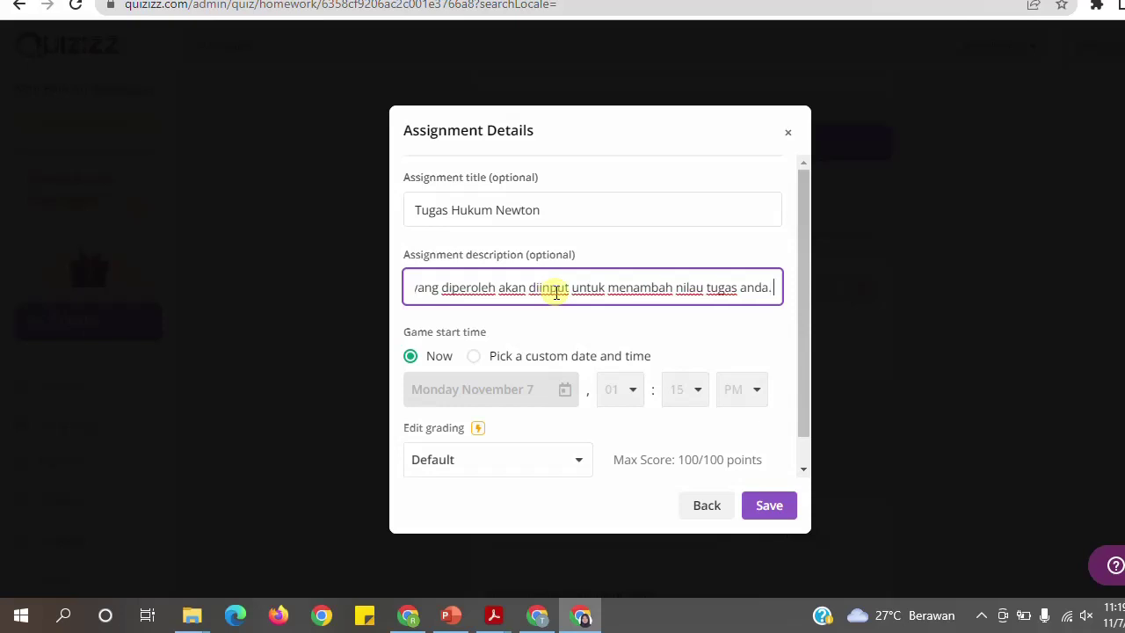
- Set a custom game start time of Tuesday November 8, 12:15 PM and save the assignment details
click(476, 356)
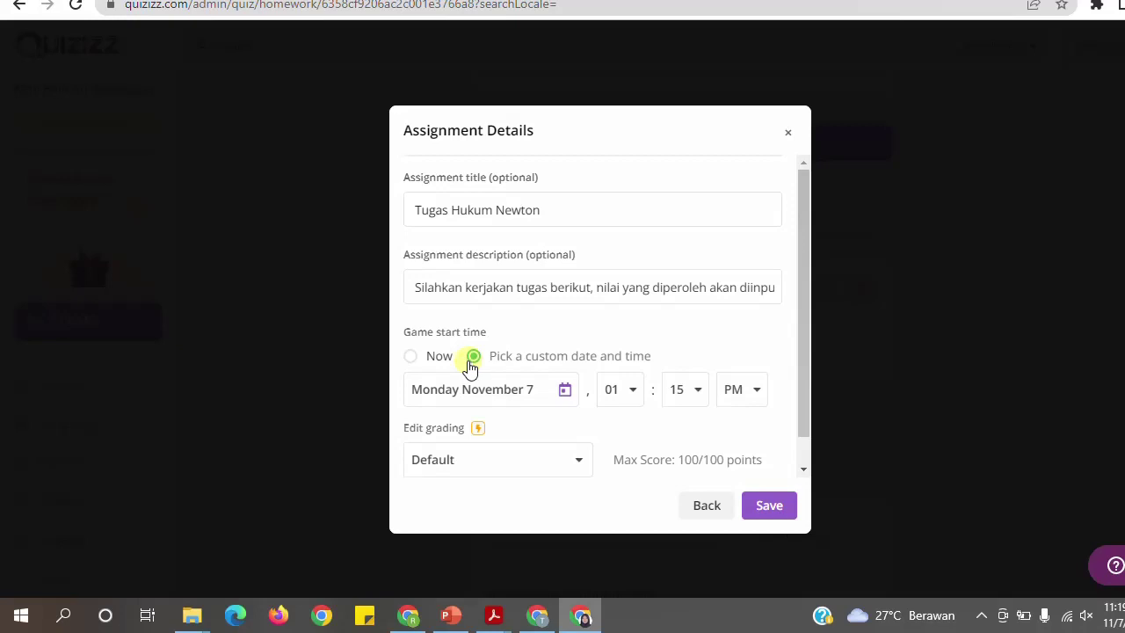
click(549, 391)
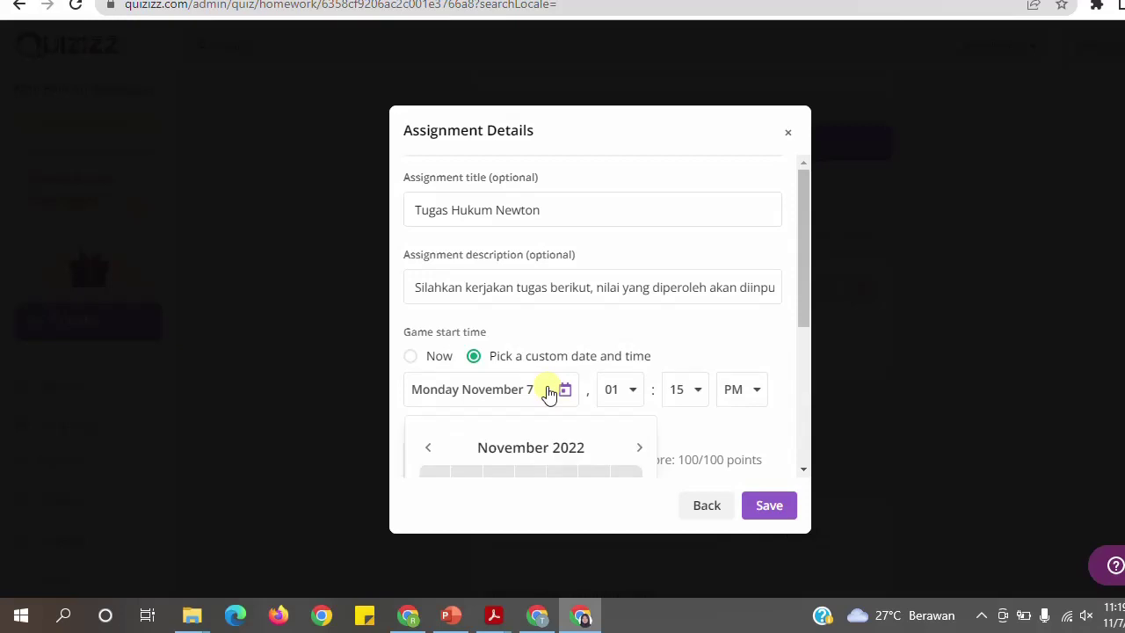
scroll(577, 431, down, 2)
click(497, 383)
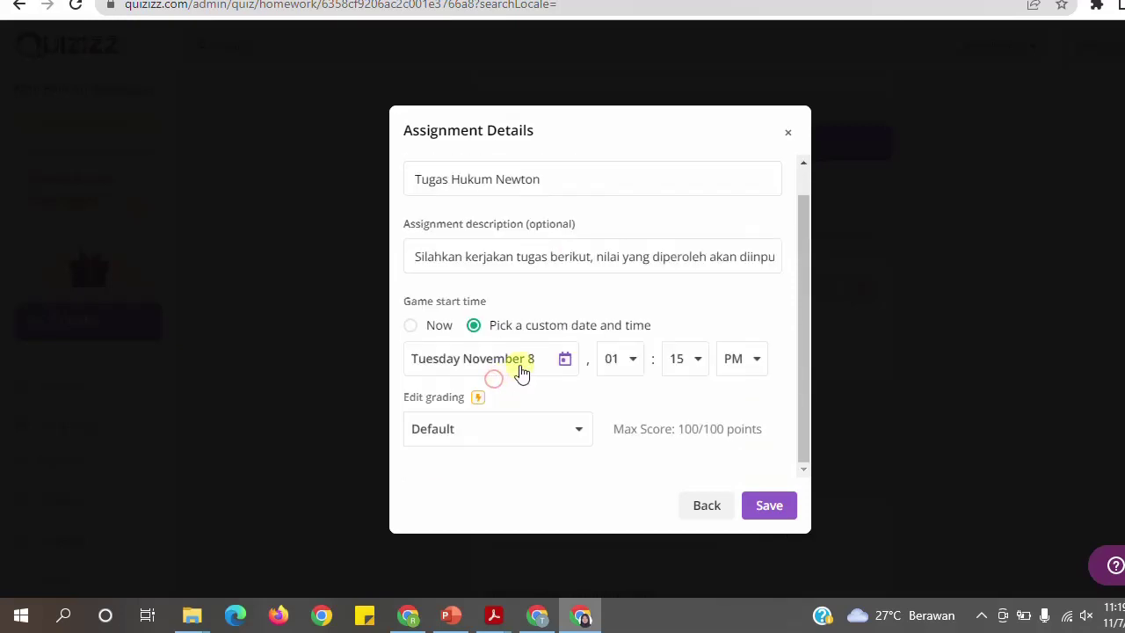
click(633, 360)
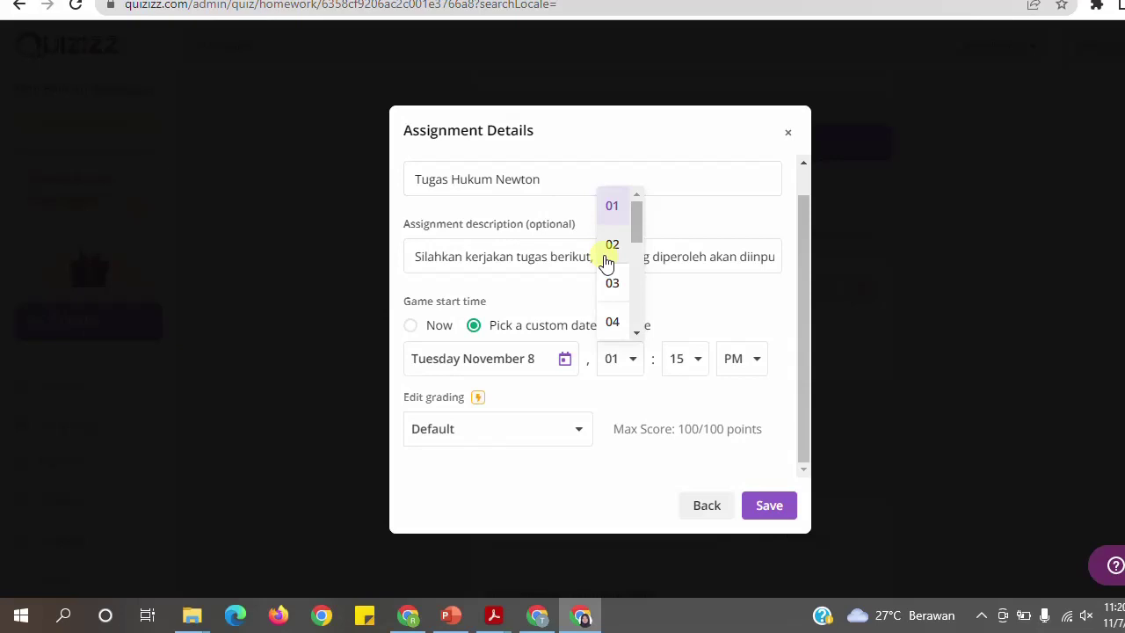
scroll(609, 281, down, 3)
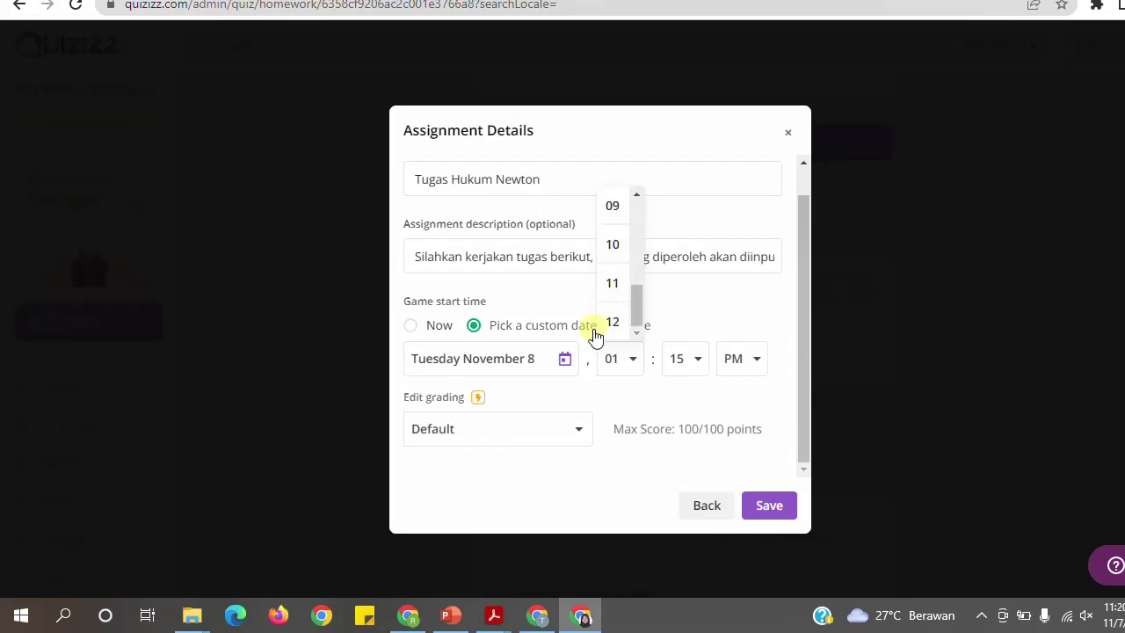
click(606, 322)
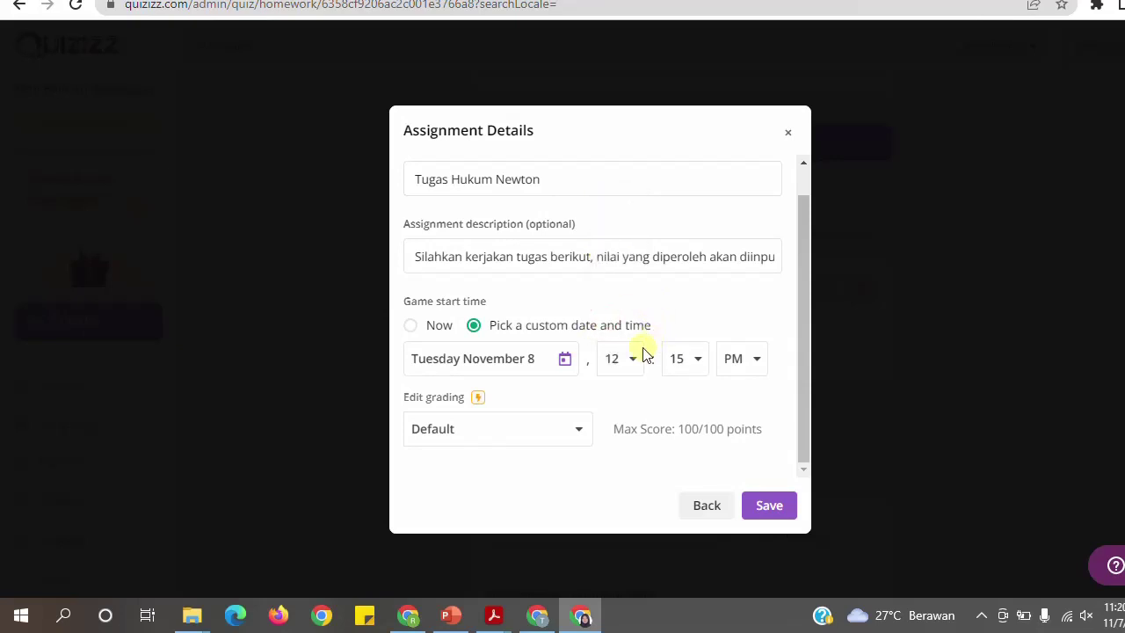
click(770, 508)
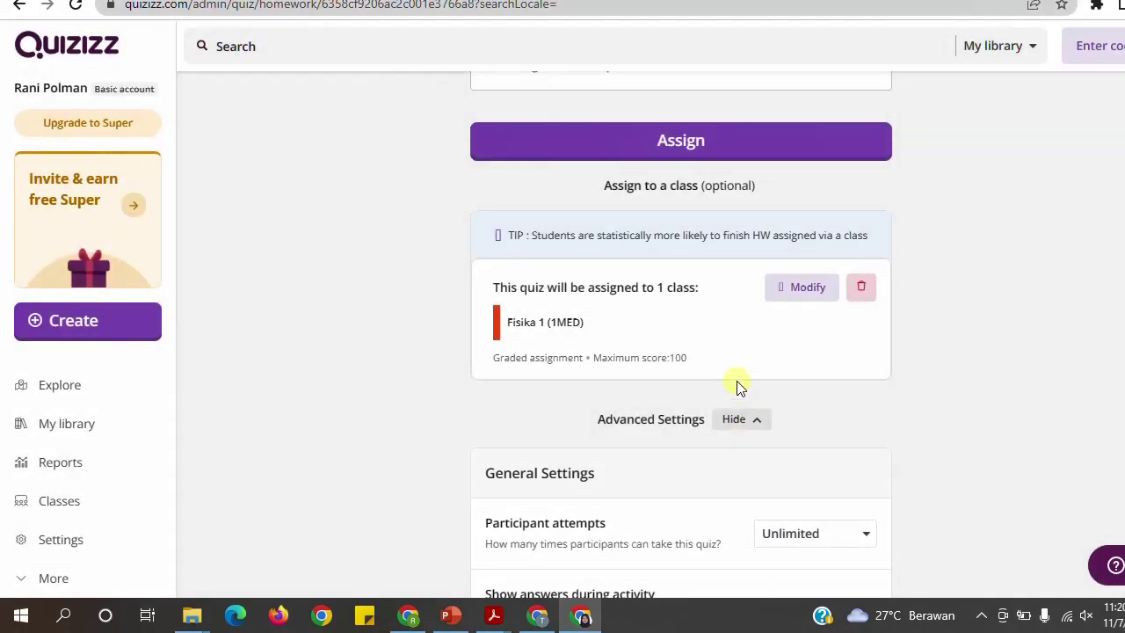
- Assign the Hukum Newton quiz to Fisika 1 (1MED) and review the scheduled assignment's report page
scroll(908, 364, up, 3)
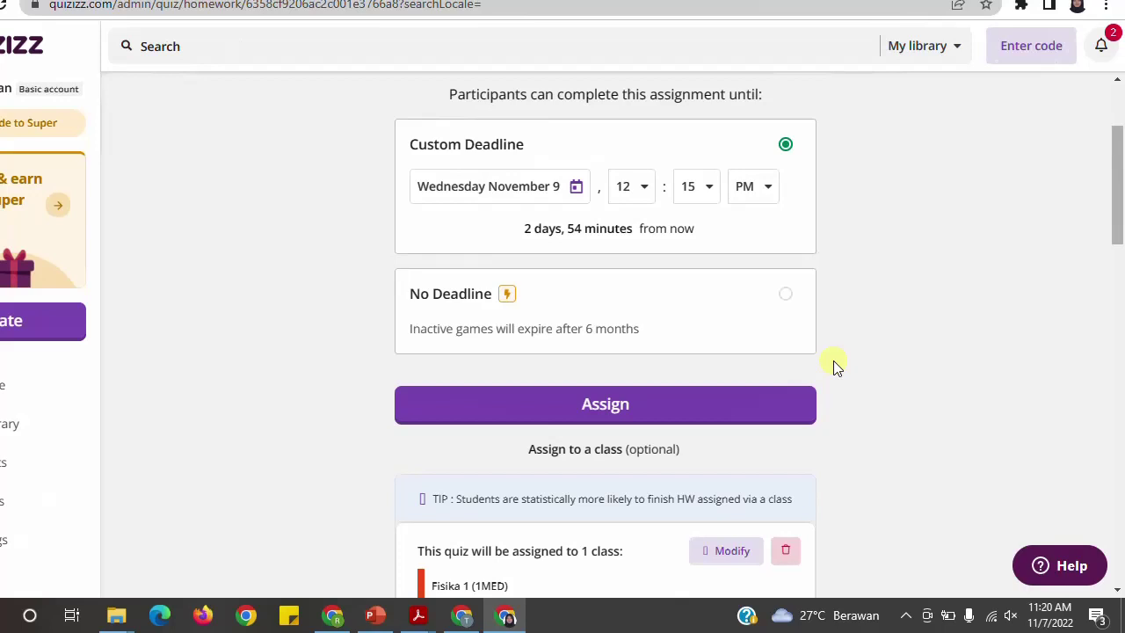
click(776, 405)
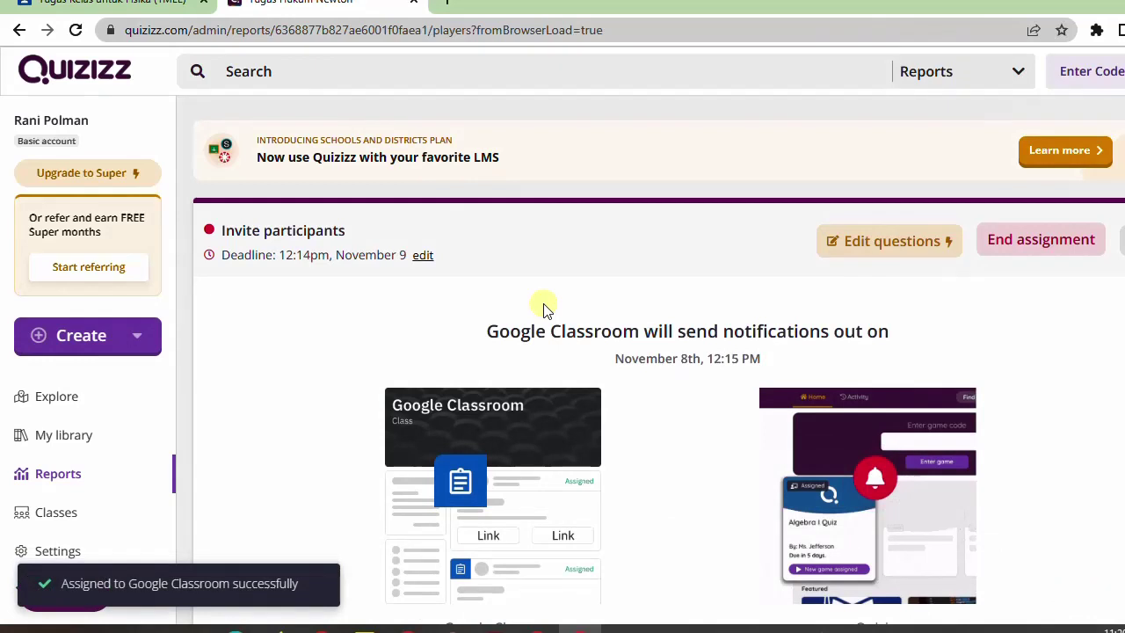
scroll(543, 307, down, 4)
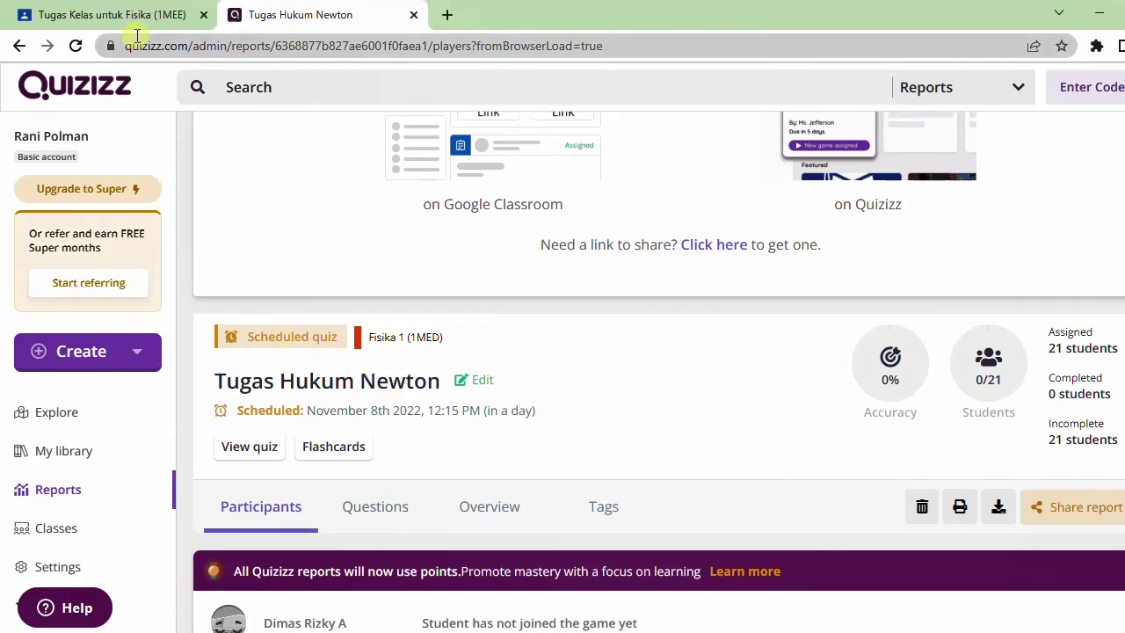
- Switch to Google Classroom and open the classwork page of the Fisika 1 (1MED) class
click(108, 4)
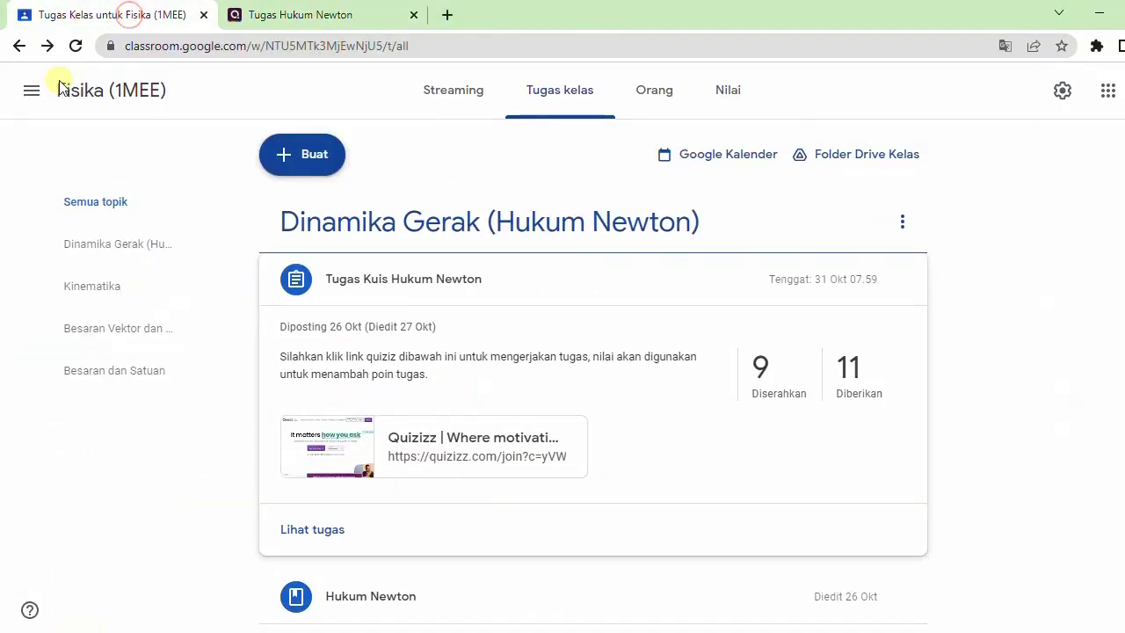
click(30, 93)
click(148, 436)
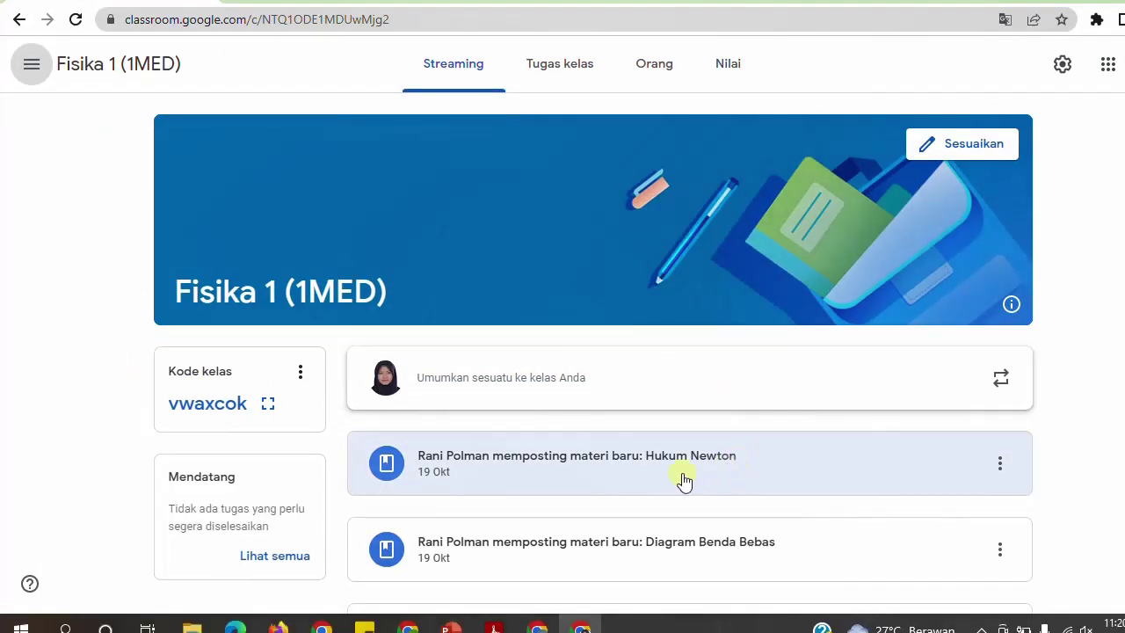
scroll(676, 468, down, 1)
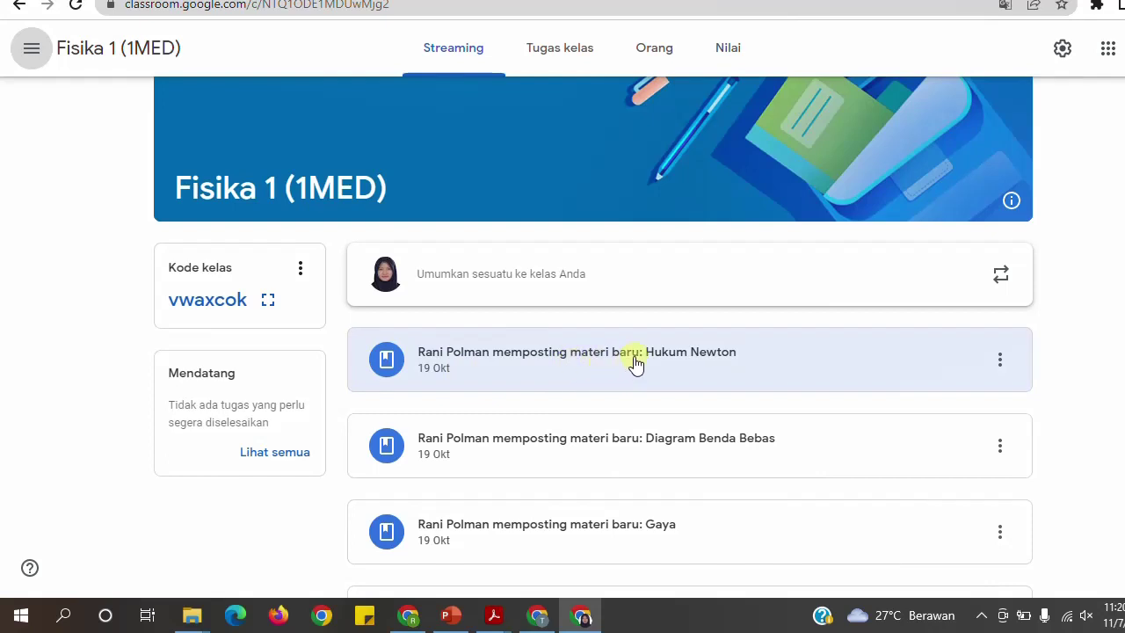
scroll(641, 359, up, 1)
click(572, 58)
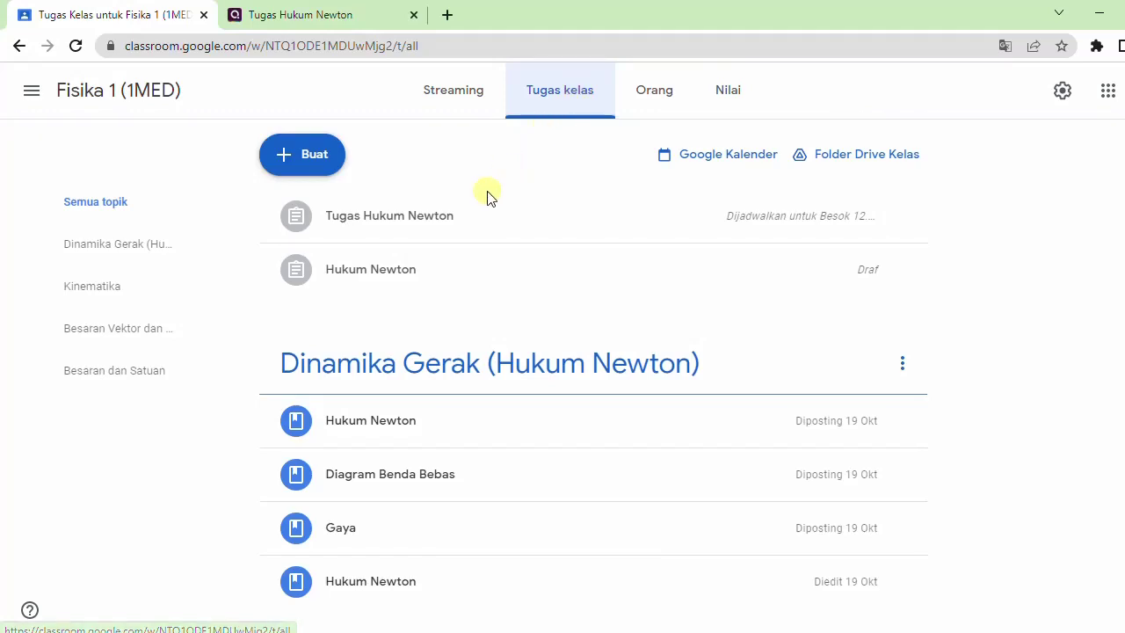
- Expand the scheduled "Tugas Hukum Newton" assignment and review its due date, instructions, Quizizz link and place among the topics
click(447, 232)
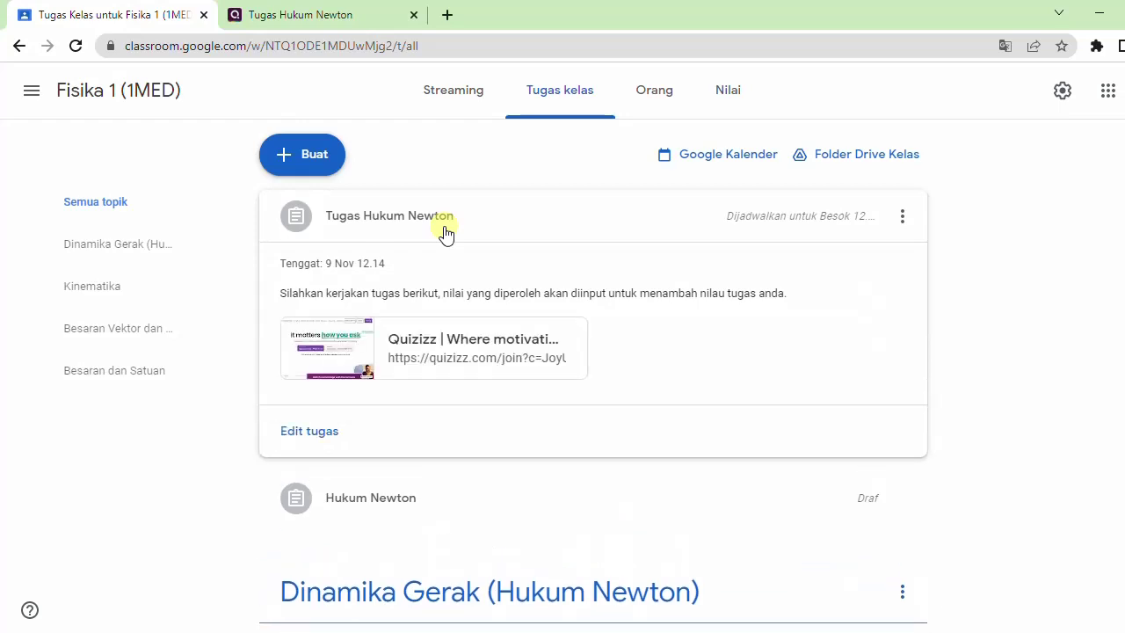
scroll(764, 301, down, 3)
scroll(763, 301, up, 2)
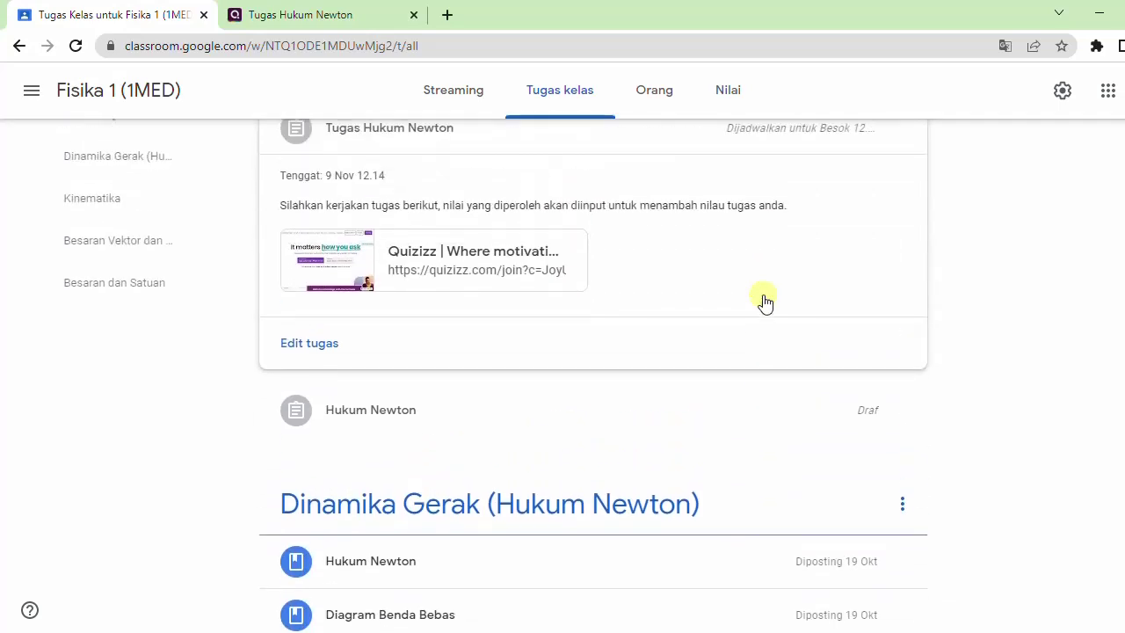
scroll(730, 273, up, 1)
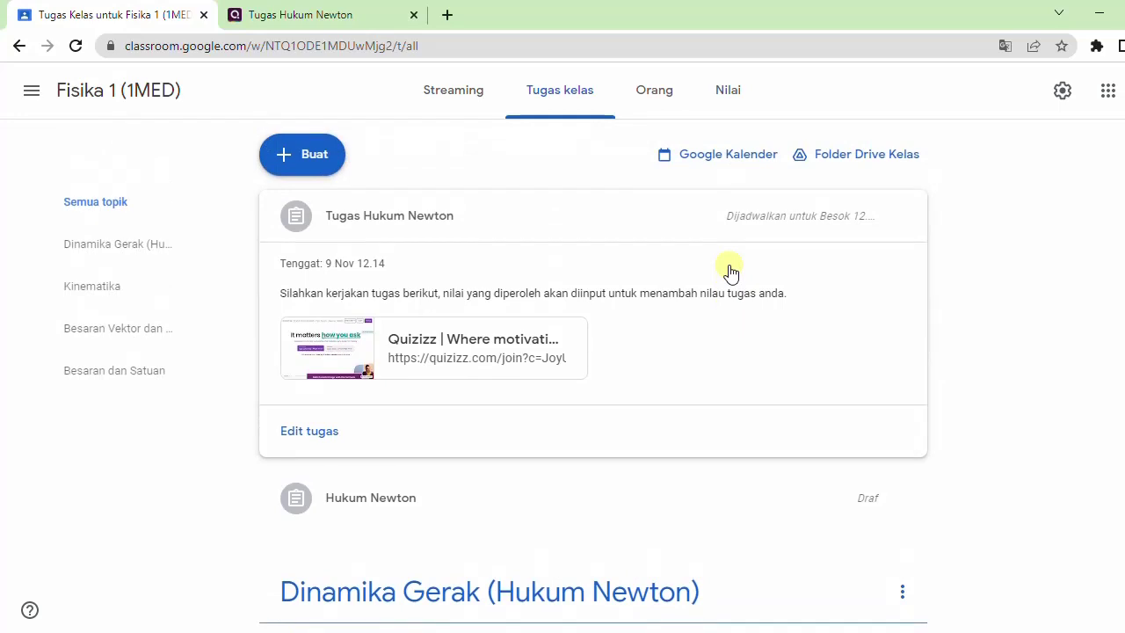
scroll(730, 274, down, 3)
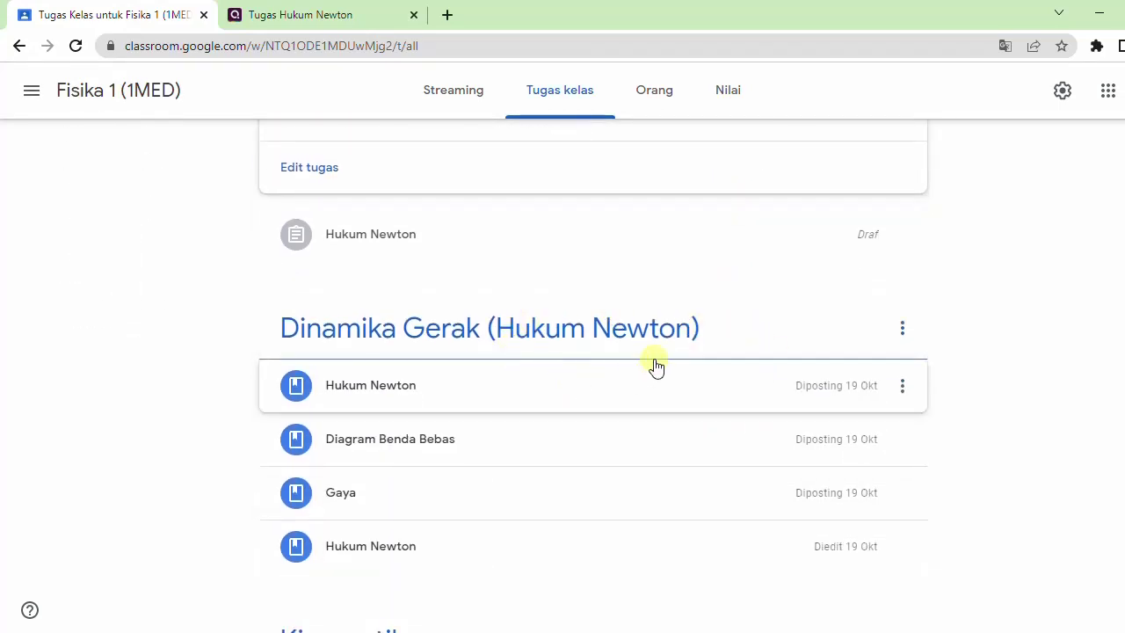
scroll(715, 346, up, 2)
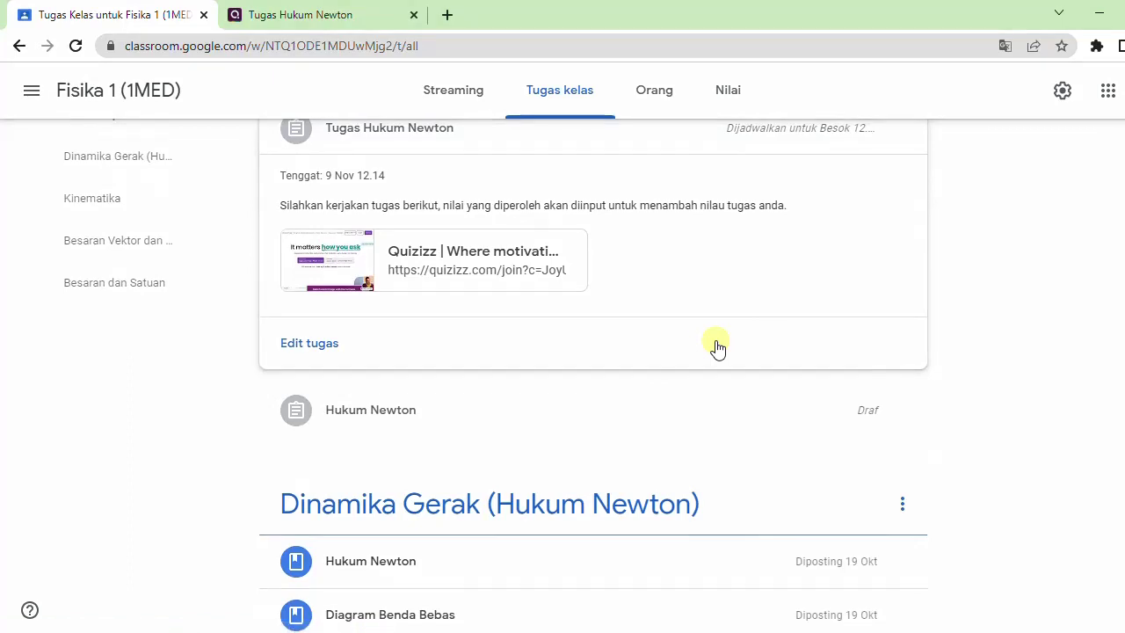
scroll(717, 348, up, 1)
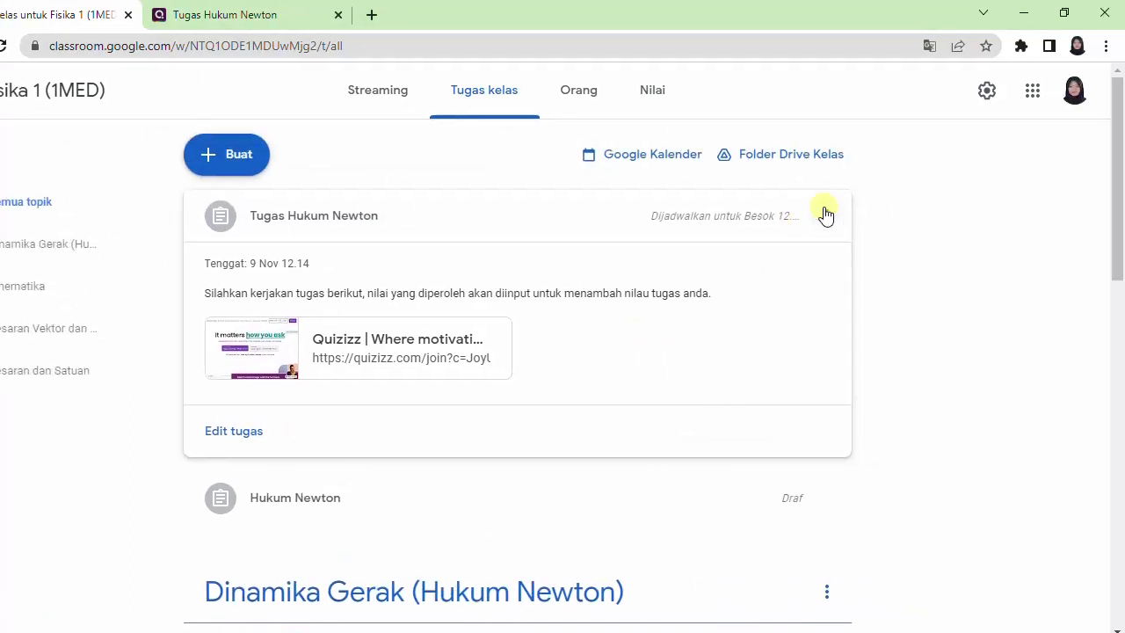
- Edit "Tugas Hukum Newton" to use the topic "Dinamika Gerak (Hukum Newton)" and schedule the assignment again
click(901, 214)
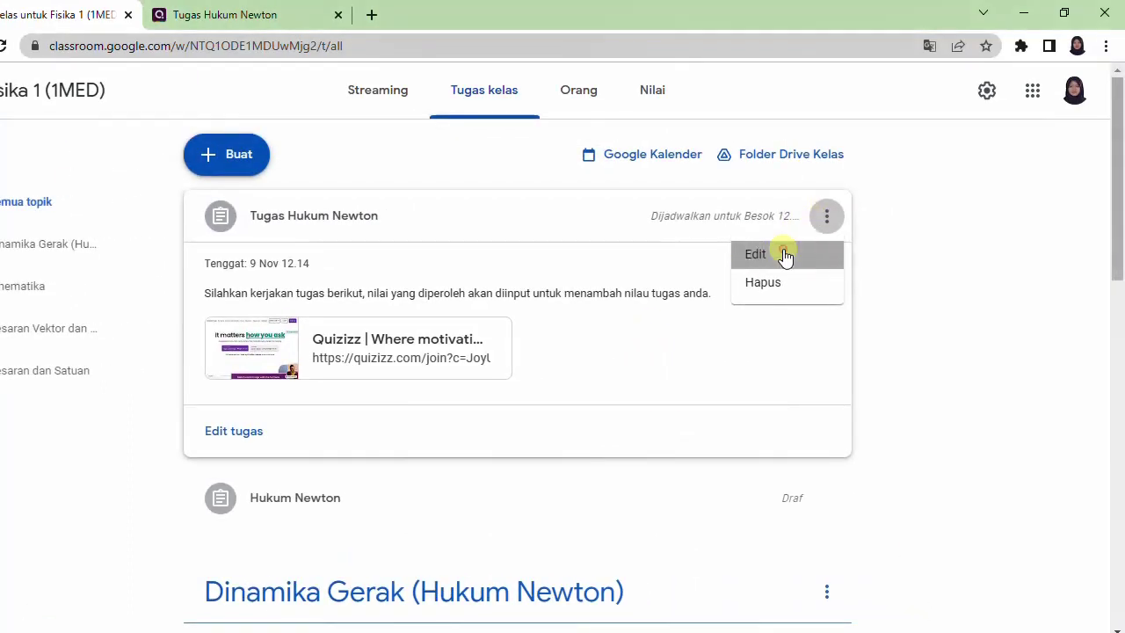
click(779, 253)
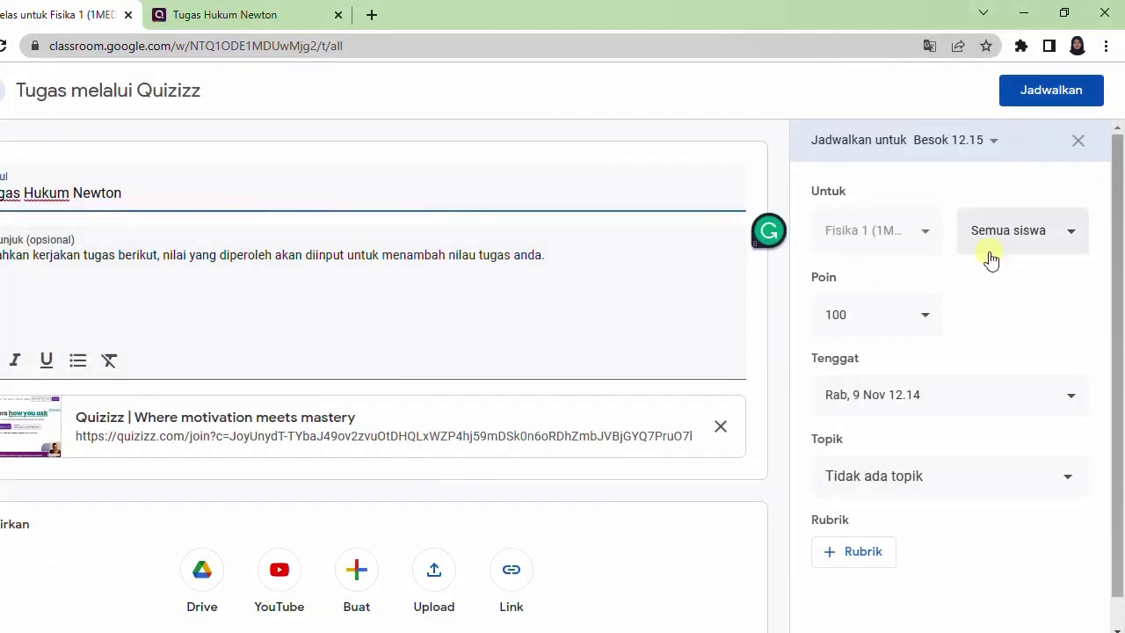
scroll(987, 258, down, 1)
click(1067, 447)
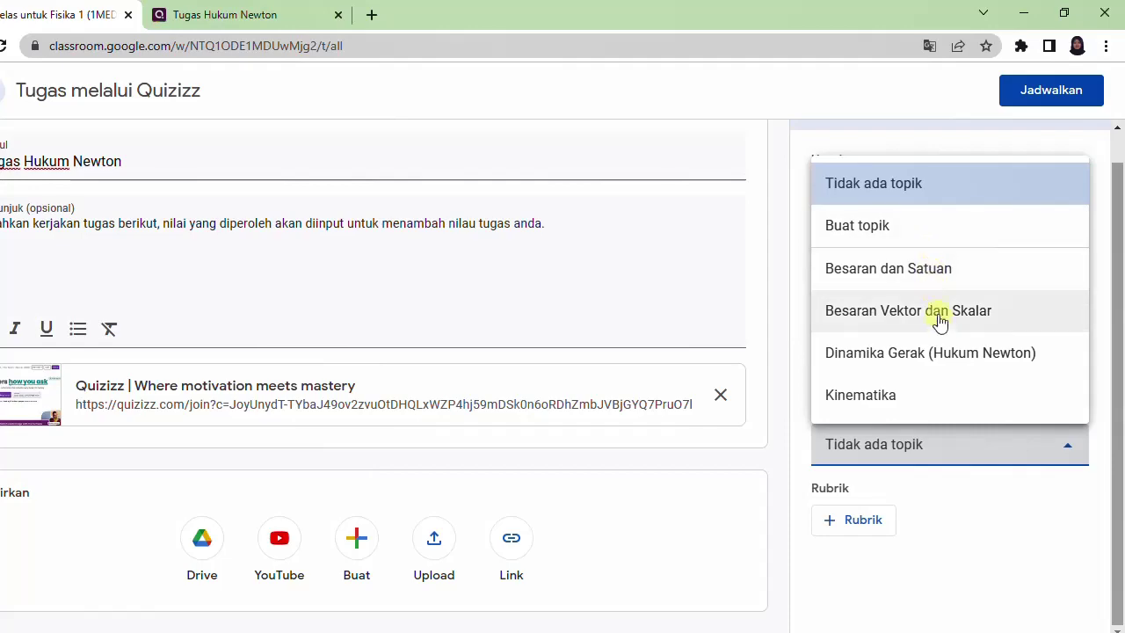
click(945, 352)
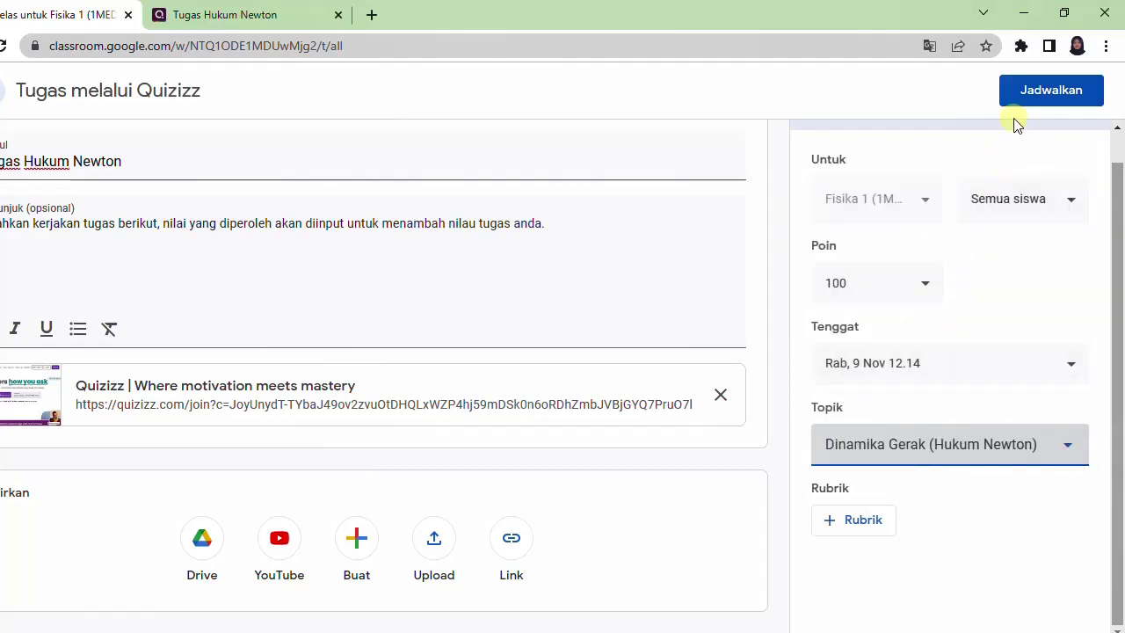
click(1042, 91)
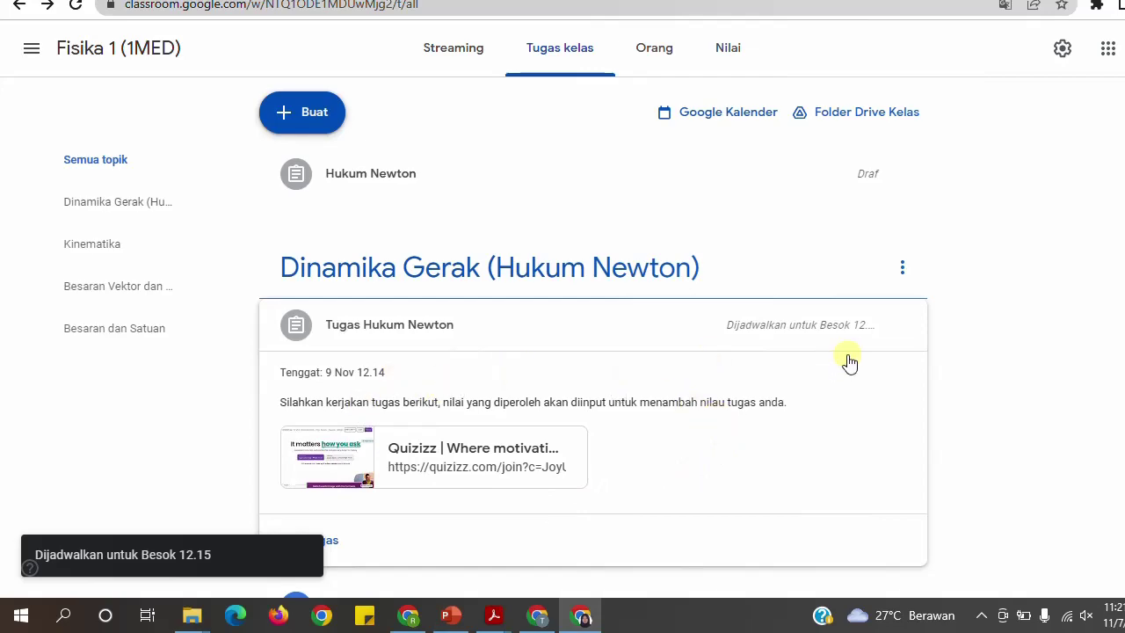
scroll(944, 312, down, 1)
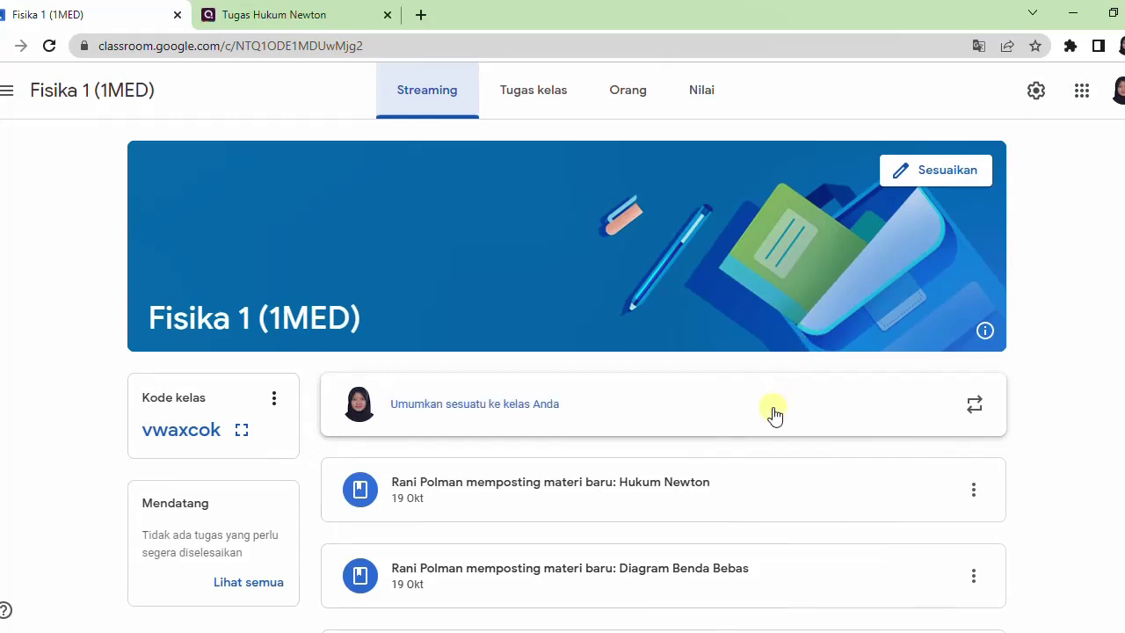
- Examine the posts in the Fisika 1 (1MED) class stream
scroll(774, 422, down, 1)
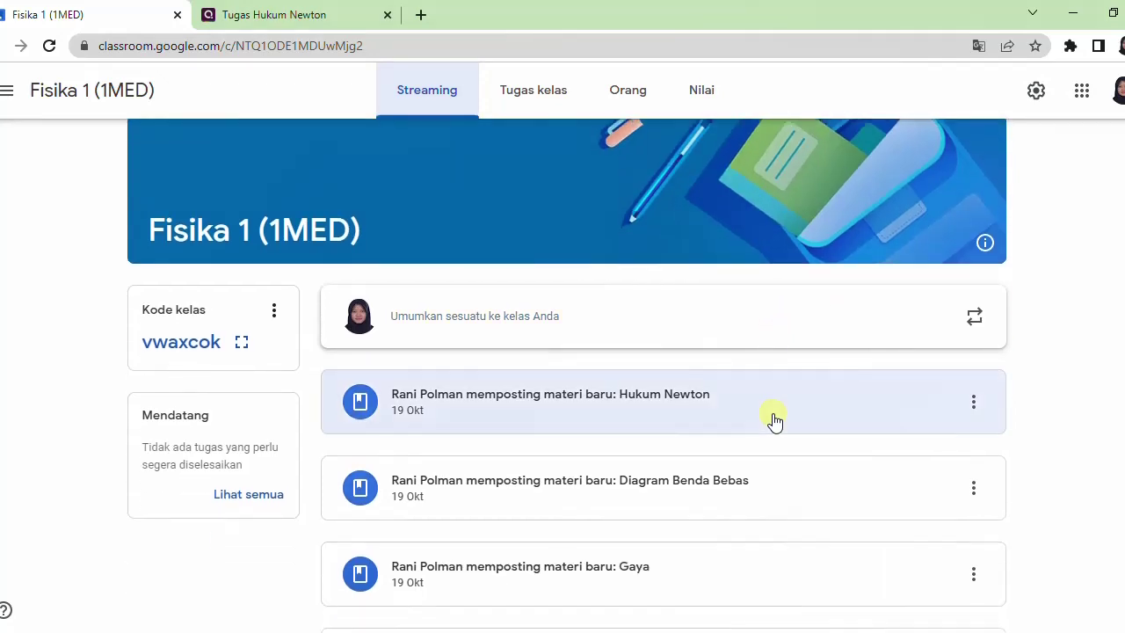
scroll(681, 415, down, 1)
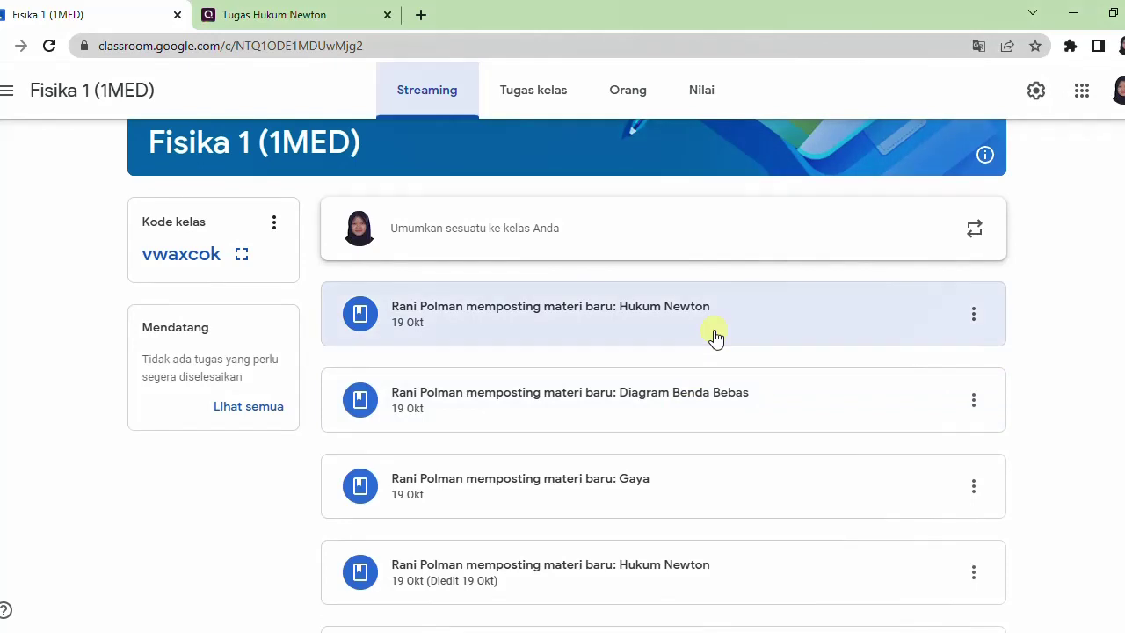
scroll(716, 336, down, 3)
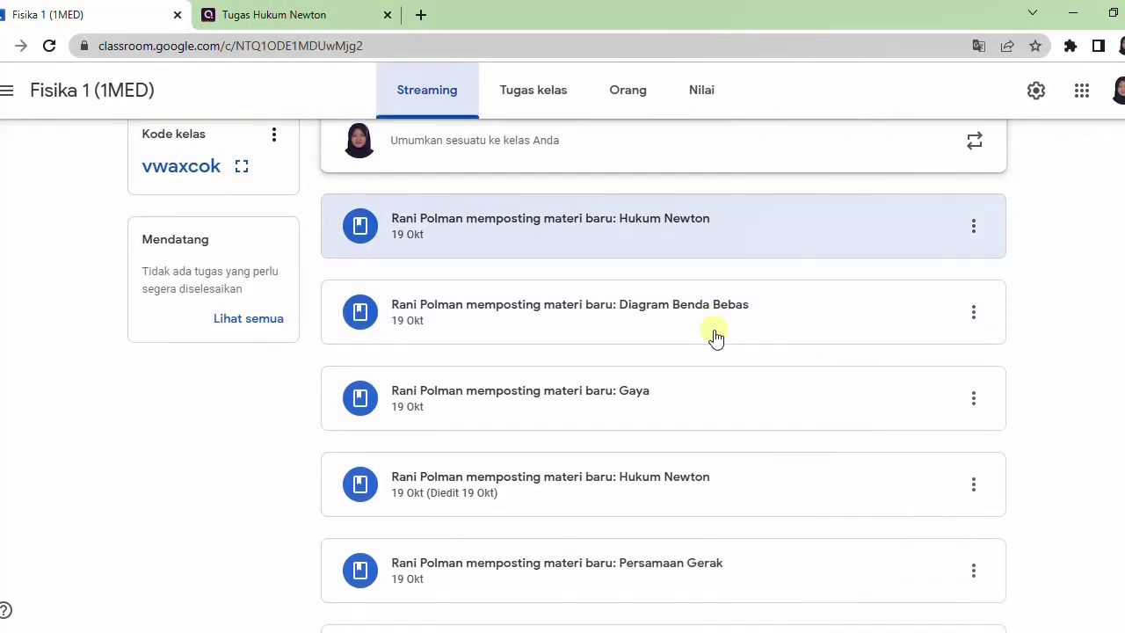
scroll(716, 336, down, 3)
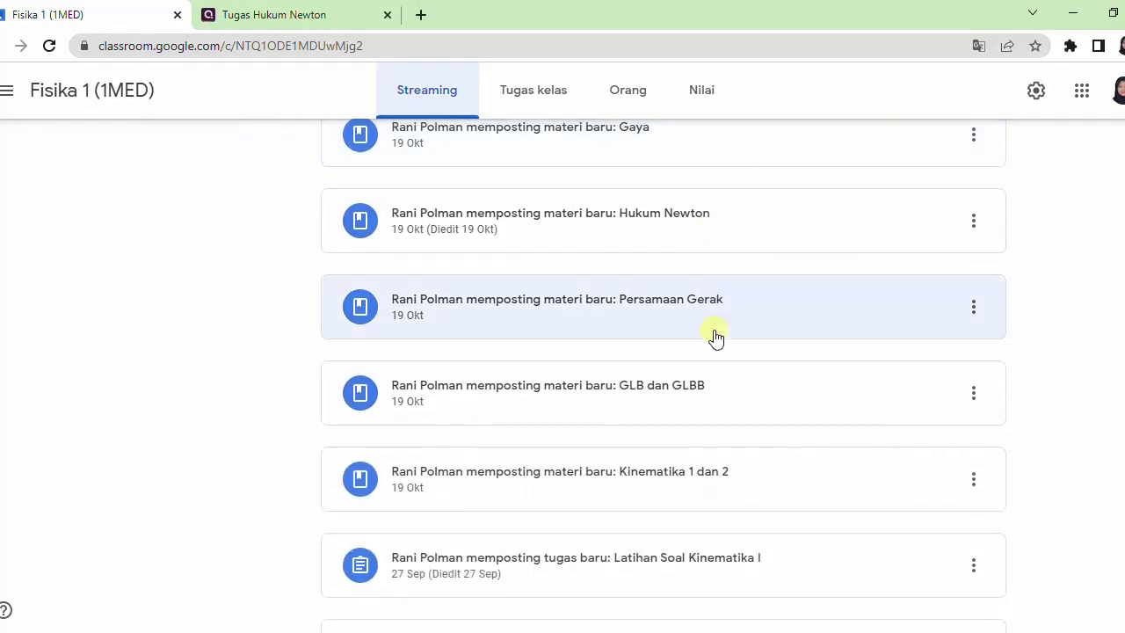
scroll(716, 337, up, 8)
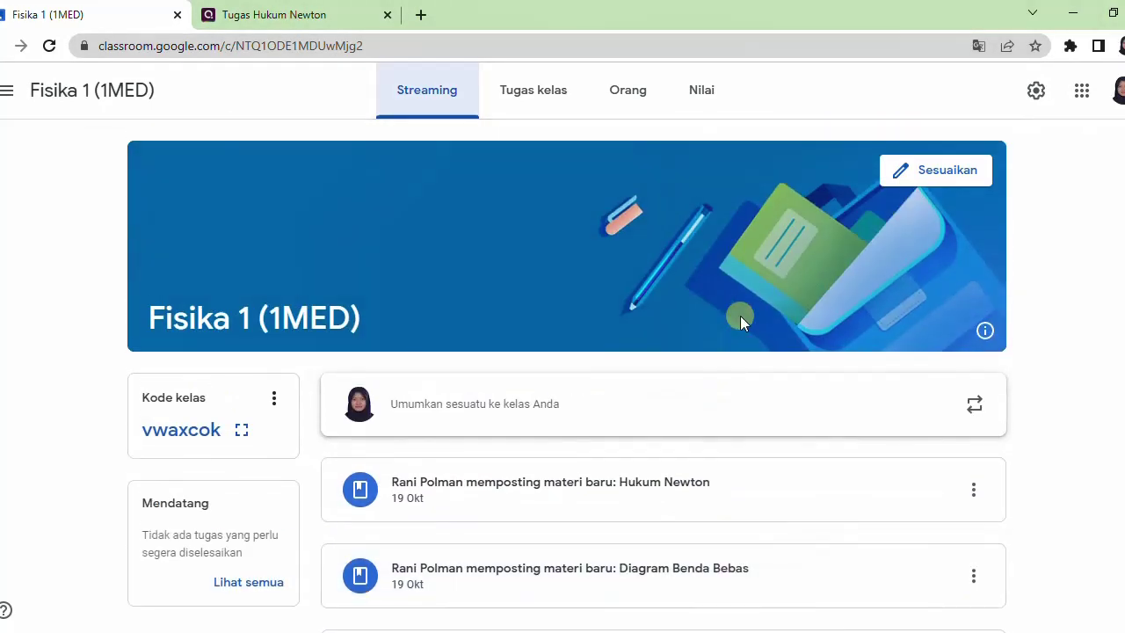
- Set "Tugas kelas di Forum" to "Sembunyikan notifikasi" in the class settings and save them
click(986, 93)
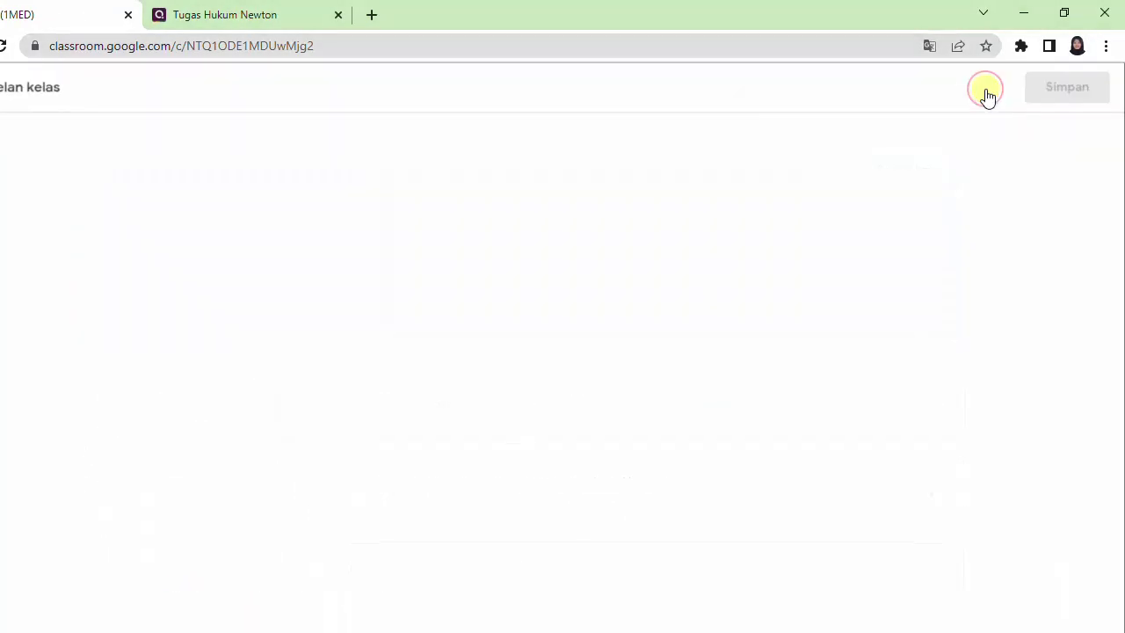
scroll(488, 312, down, 5)
scroll(489, 309, down, 2)
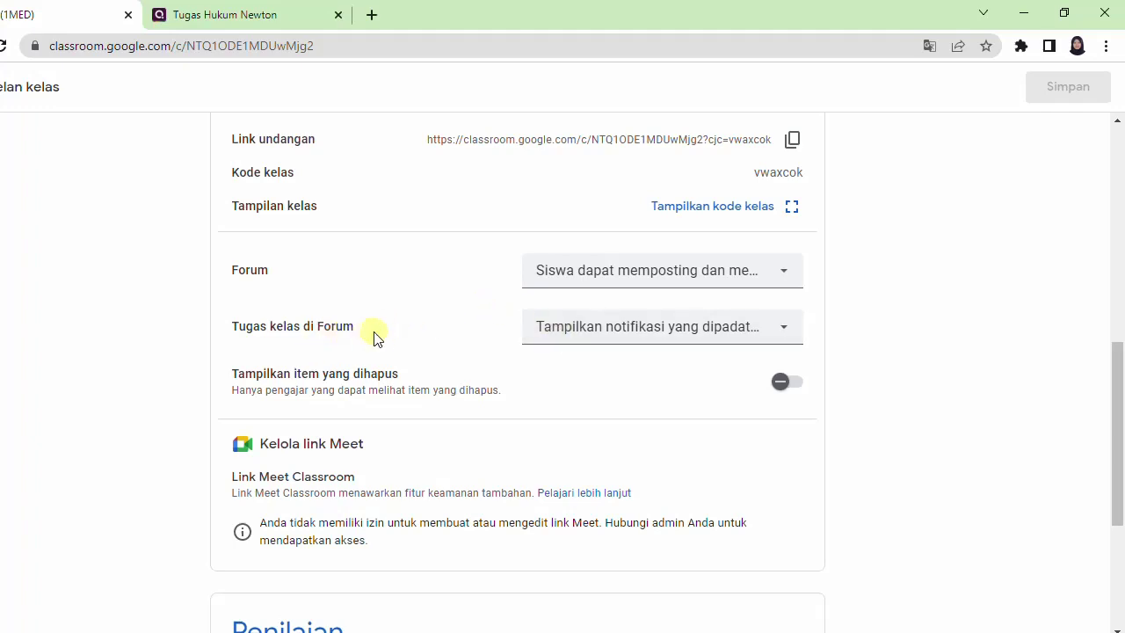
click(767, 322)
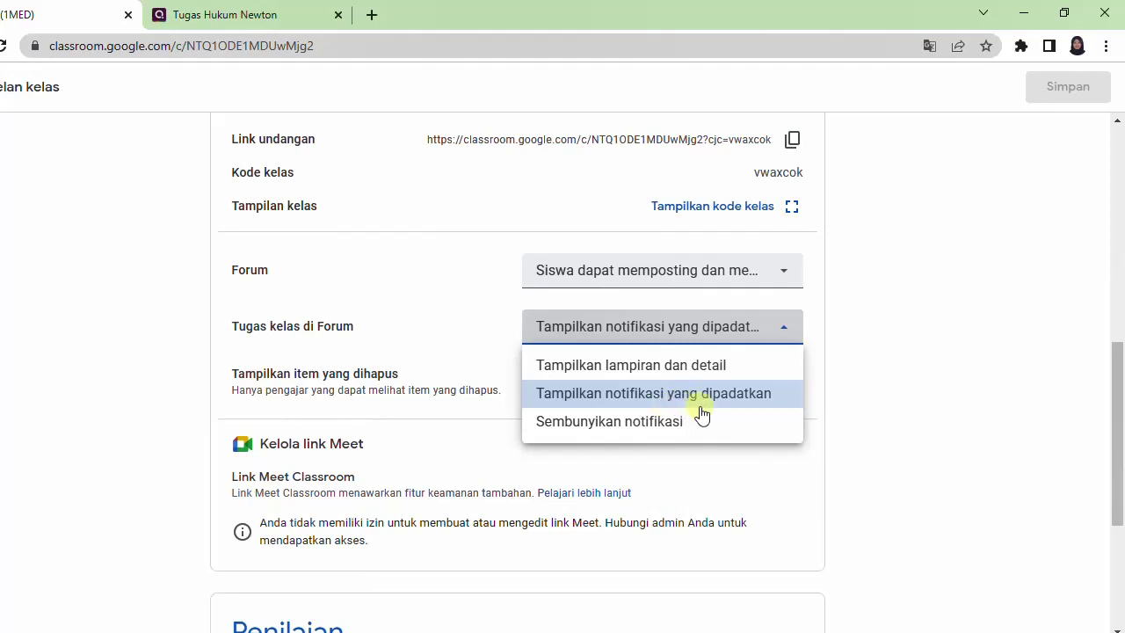
click(632, 422)
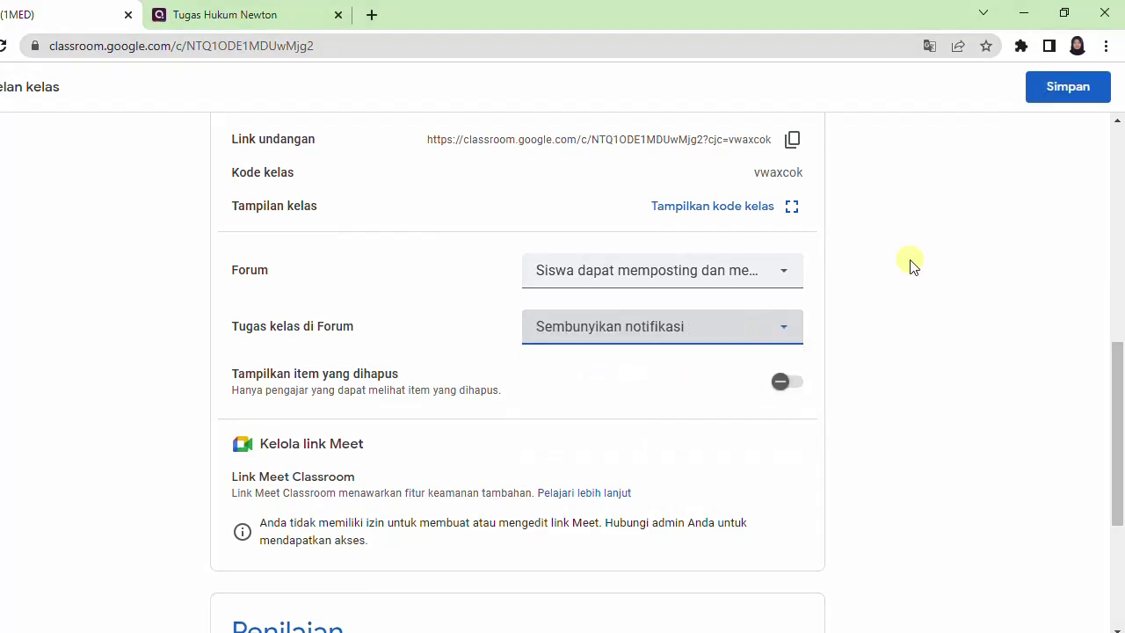
scroll(921, 259, up, 3)
click(1061, 95)
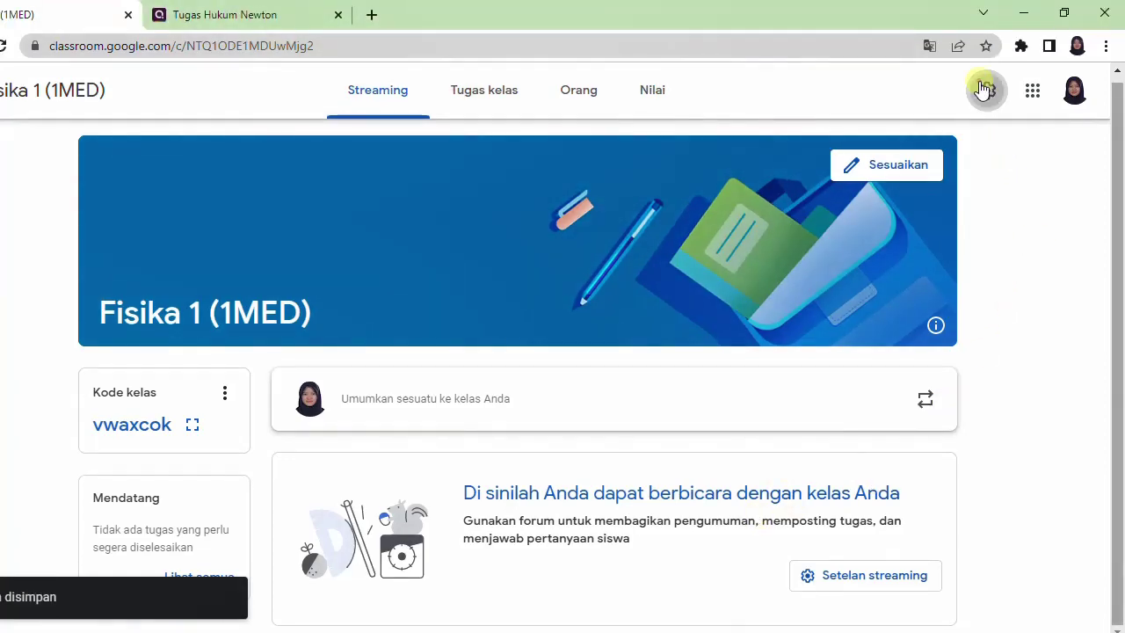
- Set "Tugas kelas di Forum" to "Tampilkan lampiran dan detail" in the class settings, save, and review the posts in the stream
click(984, 89)
scroll(748, 399, down, 6)
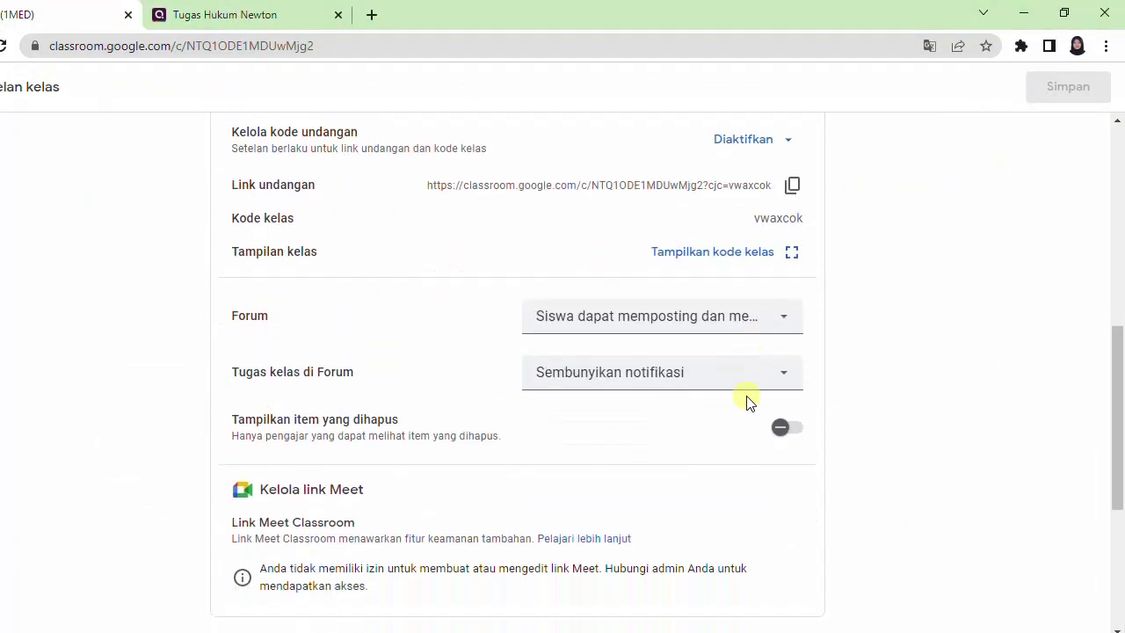
scroll(748, 401, down, 1)
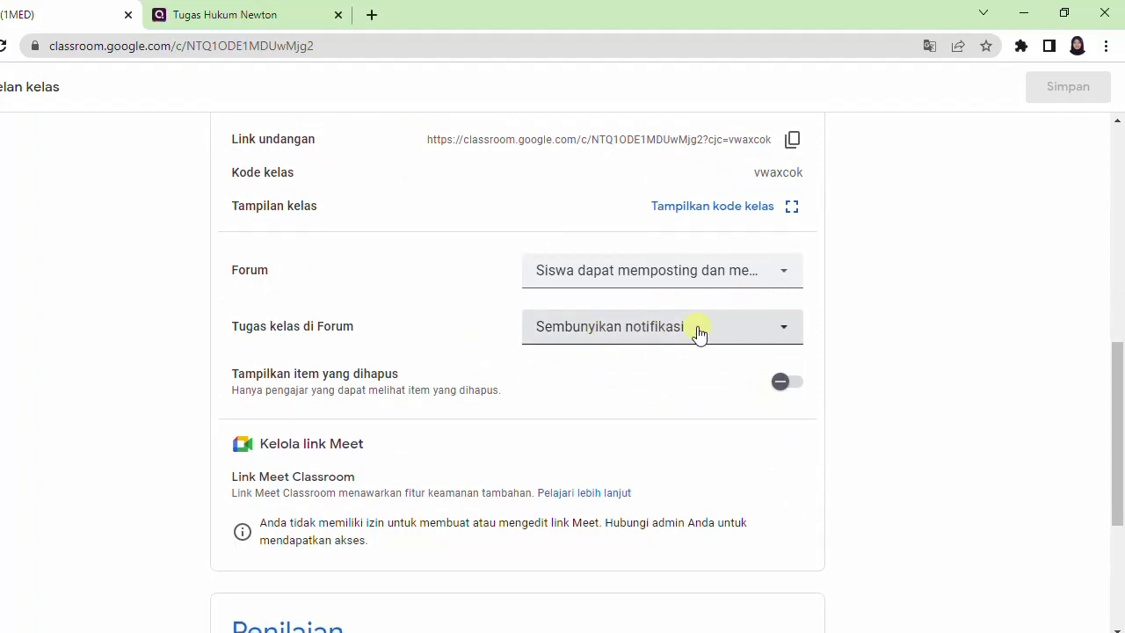
click(718, 334)
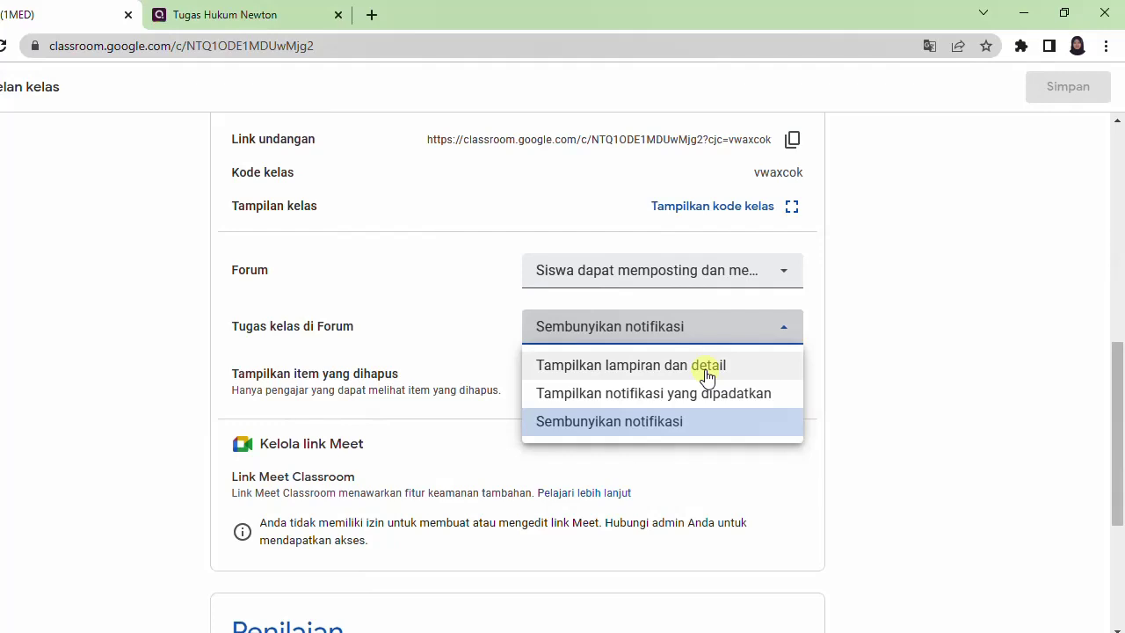
click(707, 369)
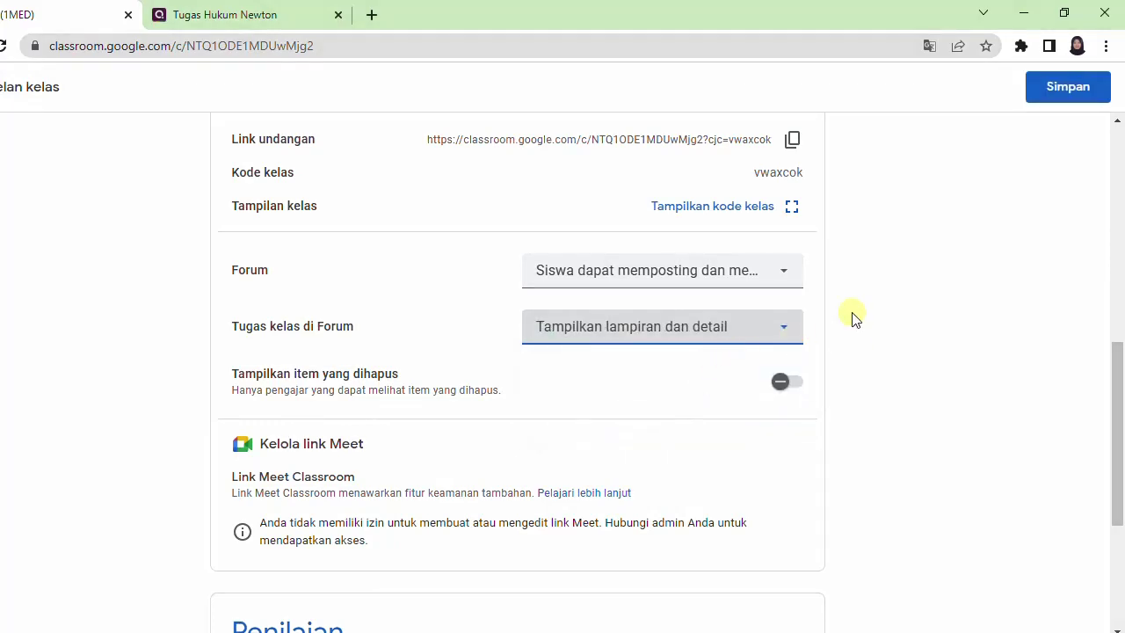
click(1037, 95)
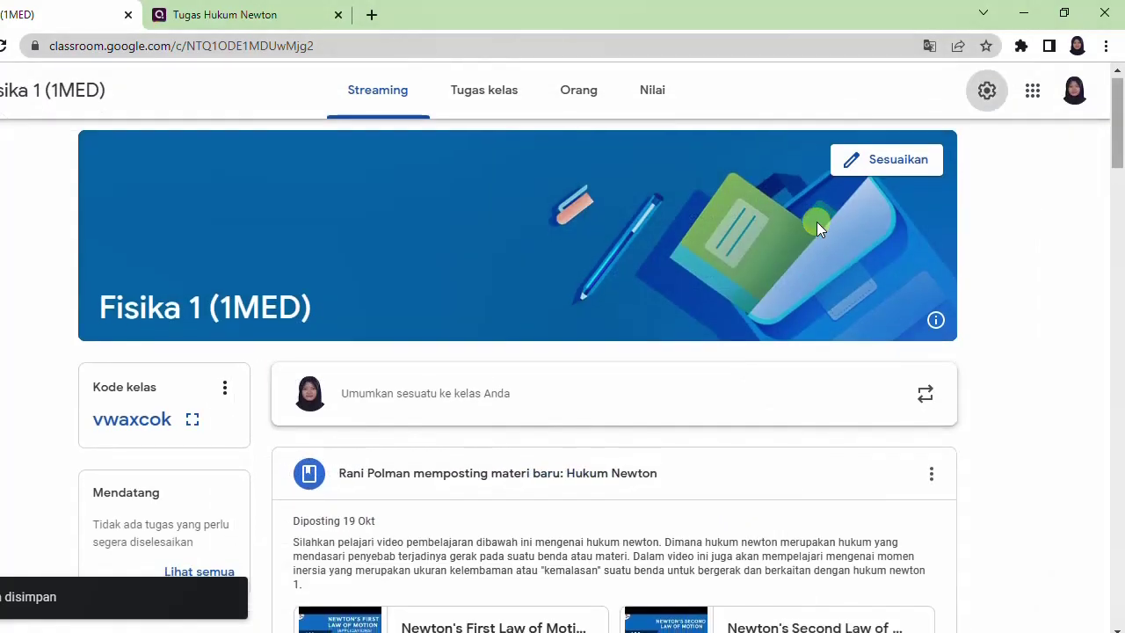
scroll(817, 221, down, 4)
scroll(816, 222, down, 6)
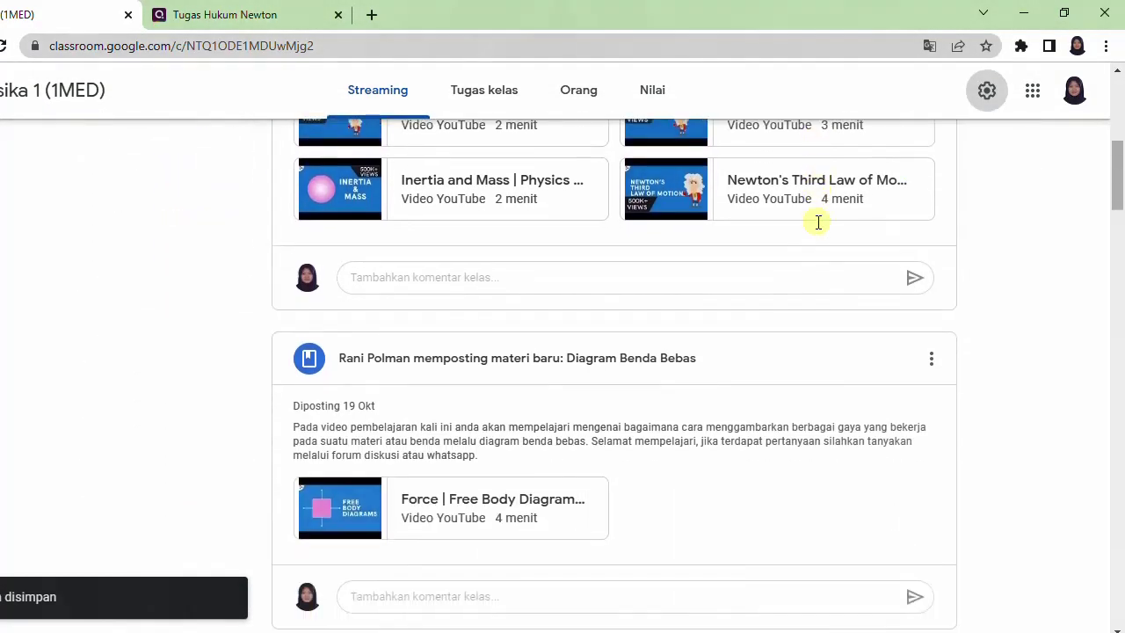
scroll(816, 227, down, 5)
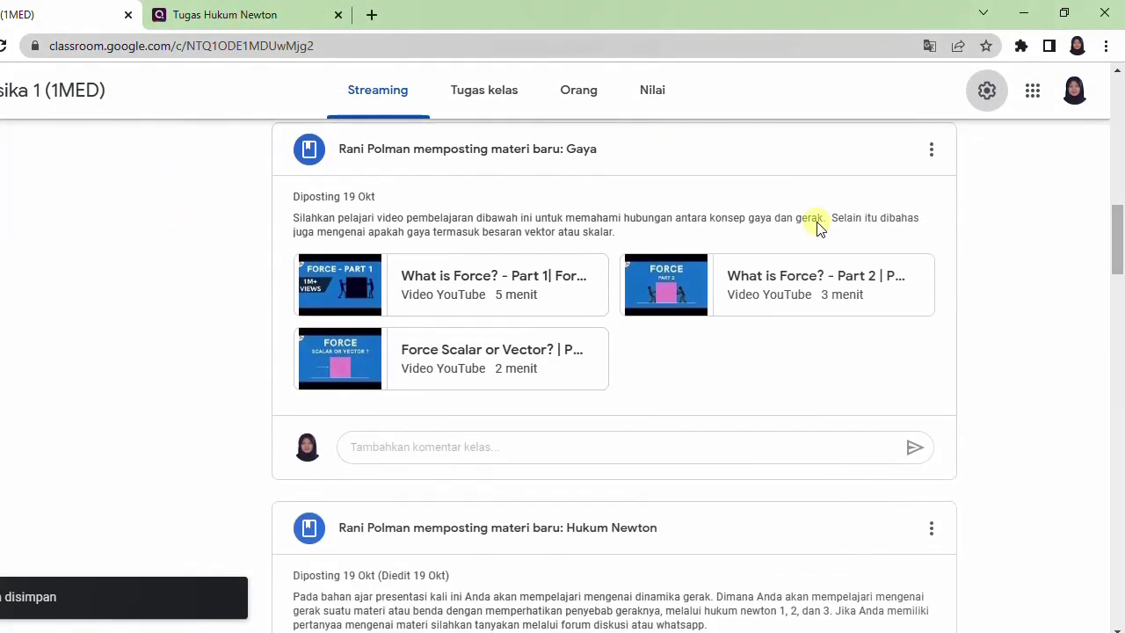